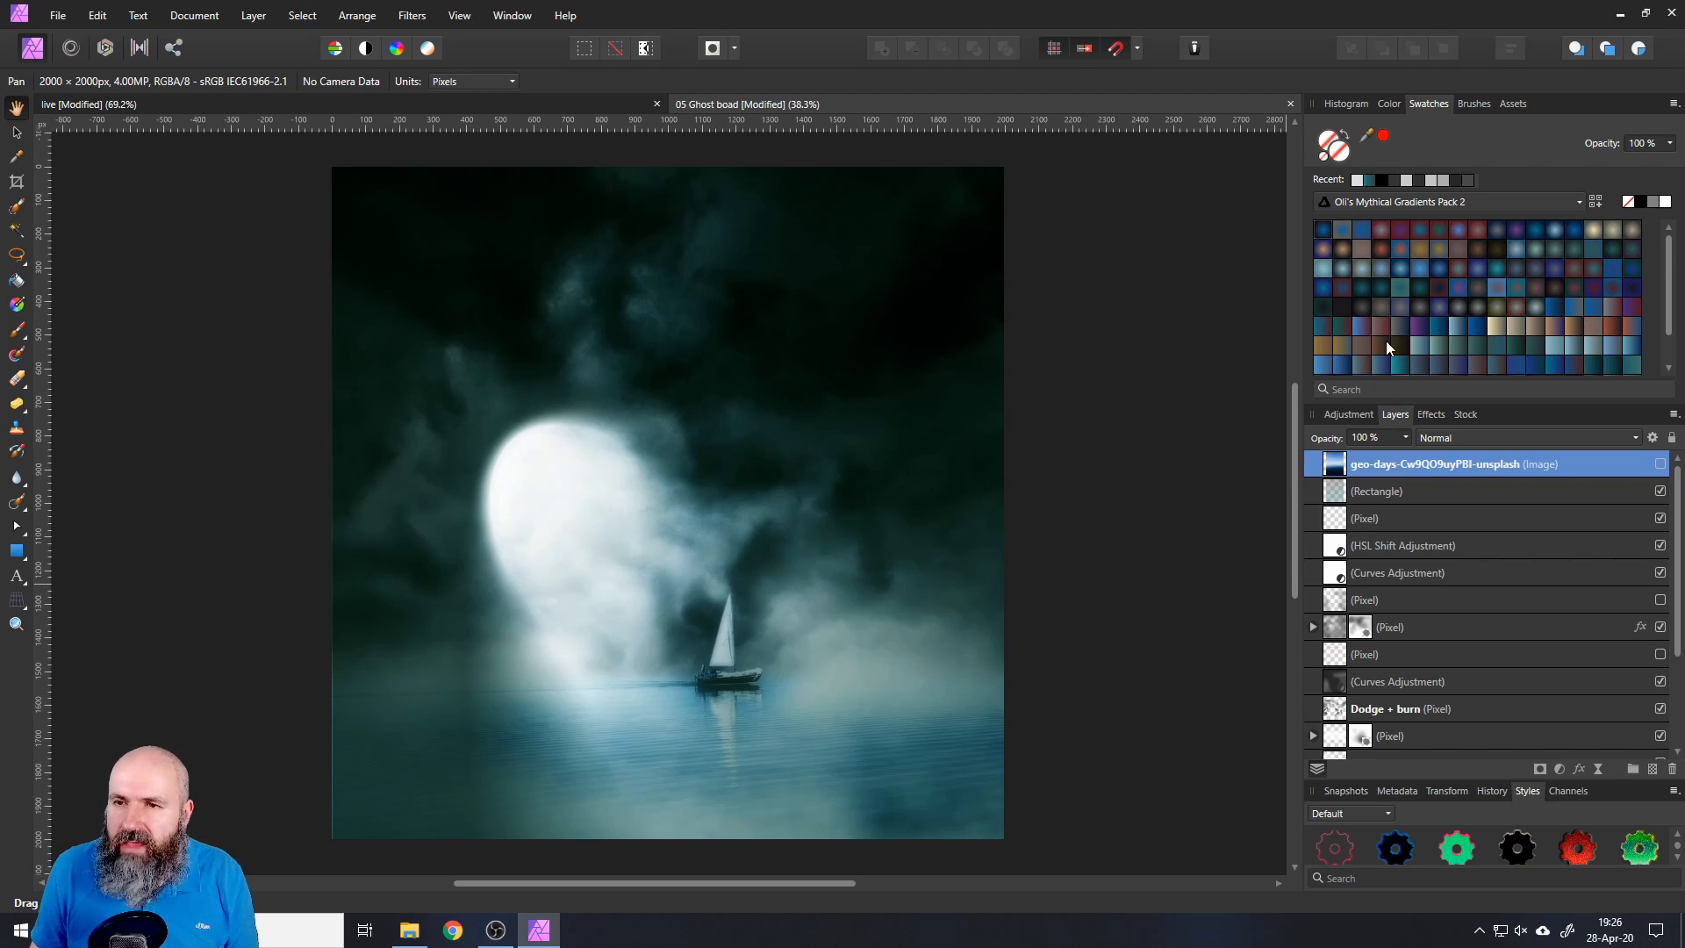
- Float the swatches over the canvas and display the Oli's Mythical Gradients palette
mouse_move(1431, 104)
left_mouse_down()
mouse_move(1034, 252)
mouse_move(866, 174)
left_mouse_up()
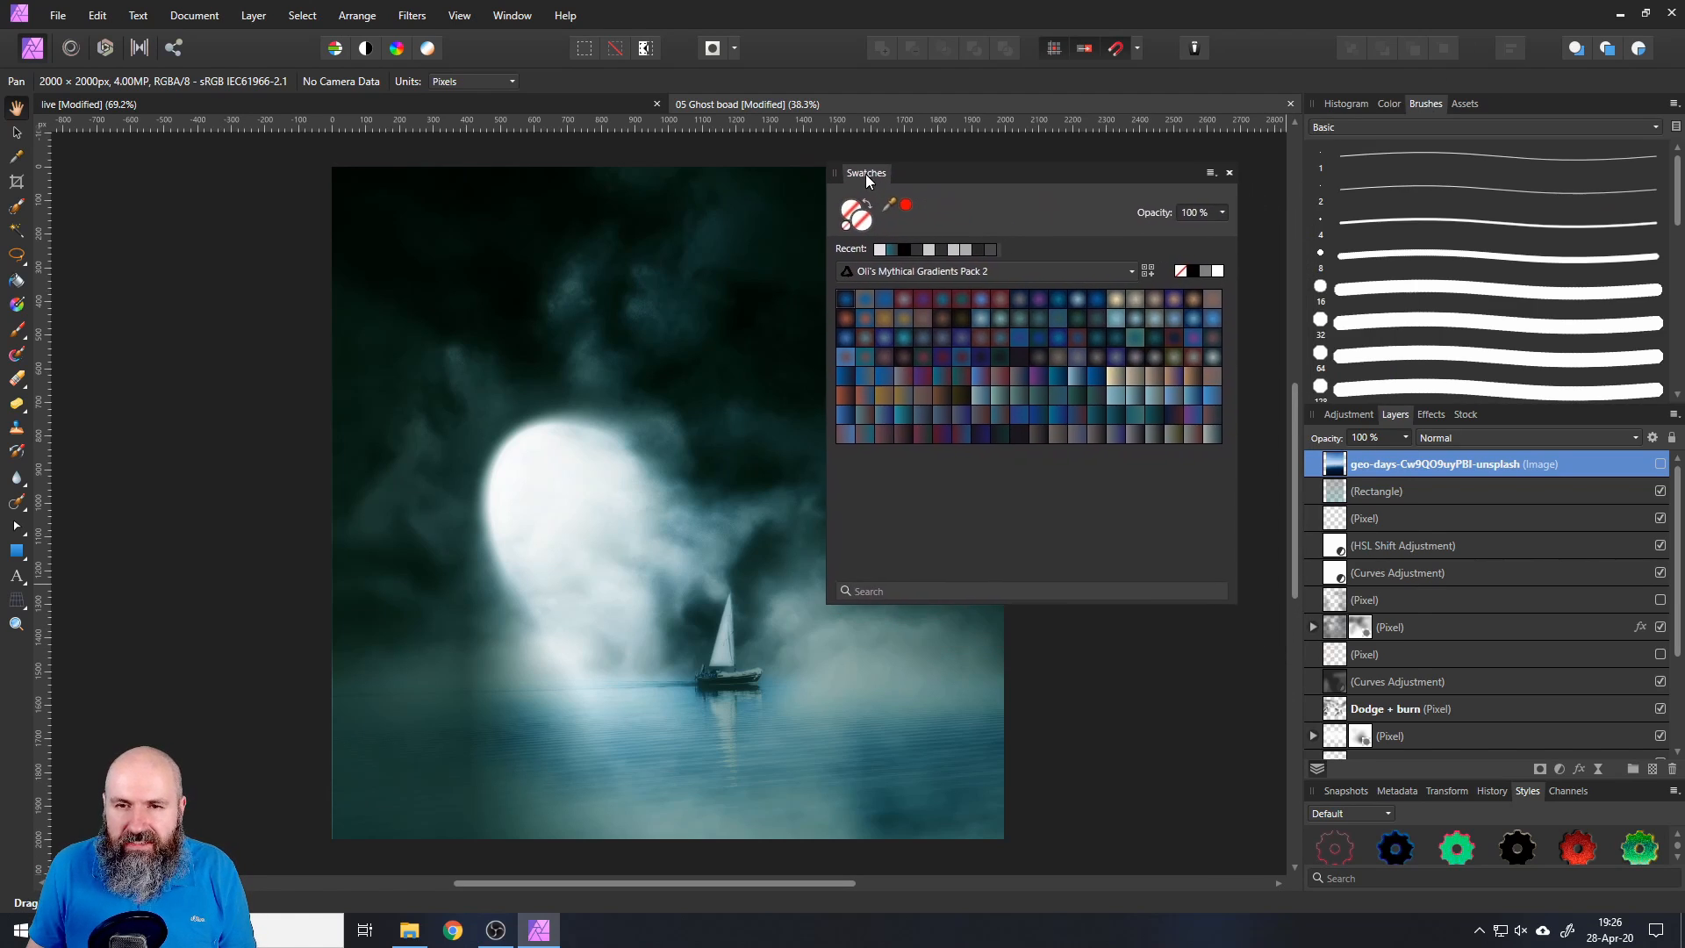
left_click(886, 265)
scroll(1019, 331, "up", 3)
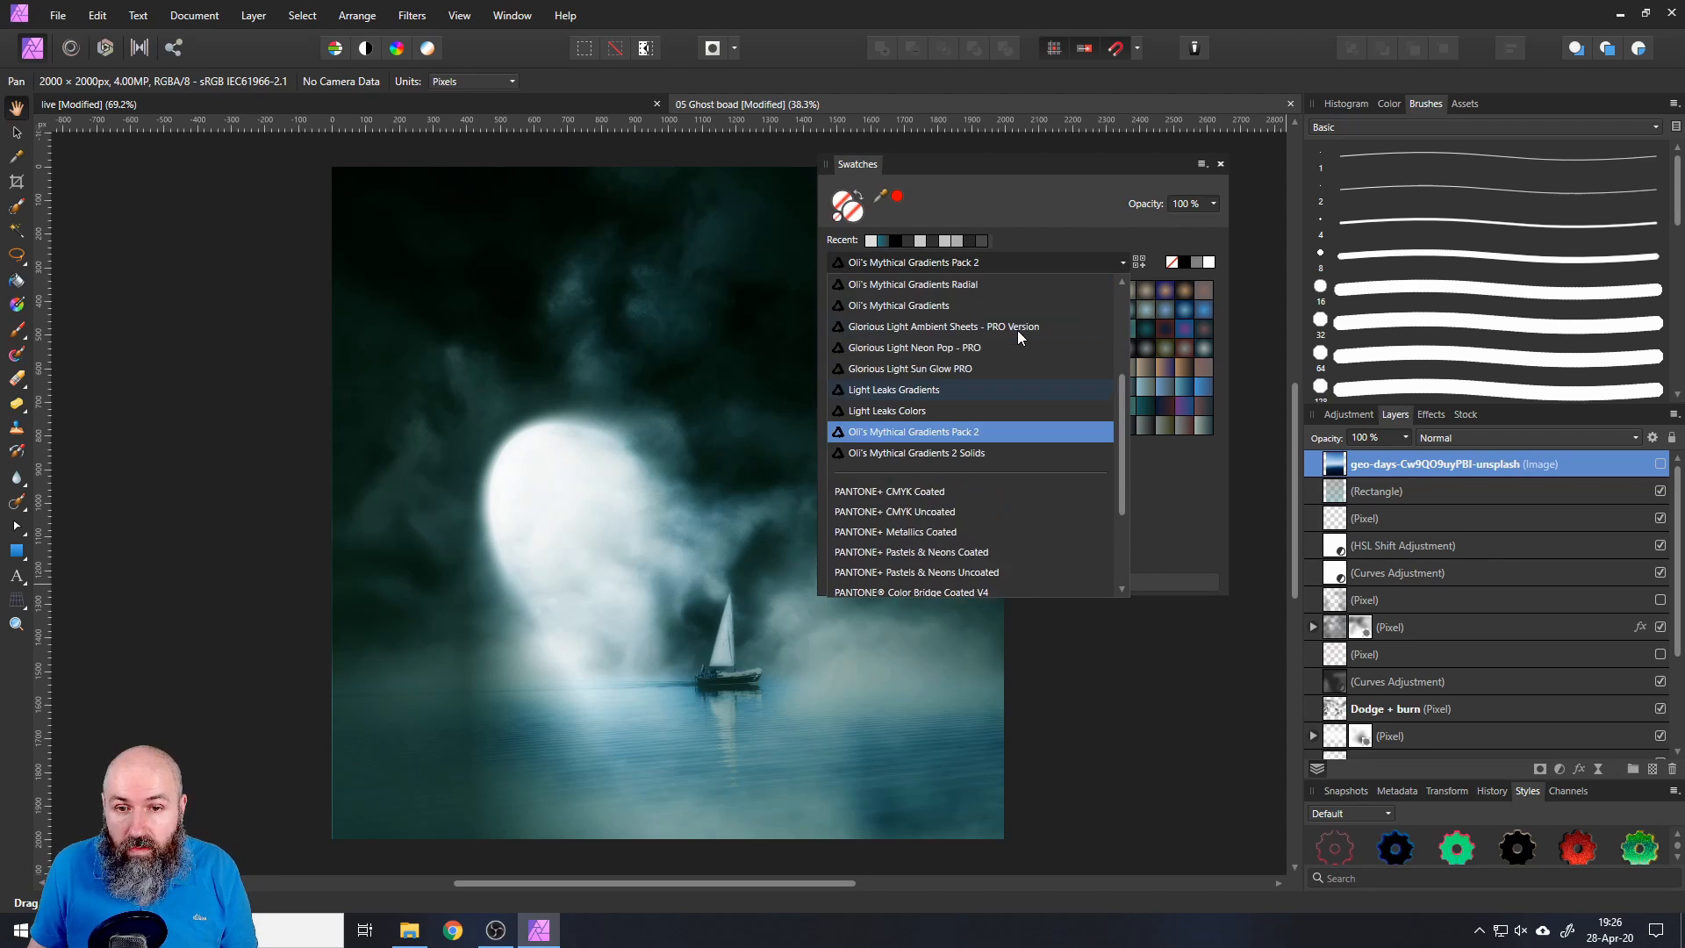
left_click(958, 363)
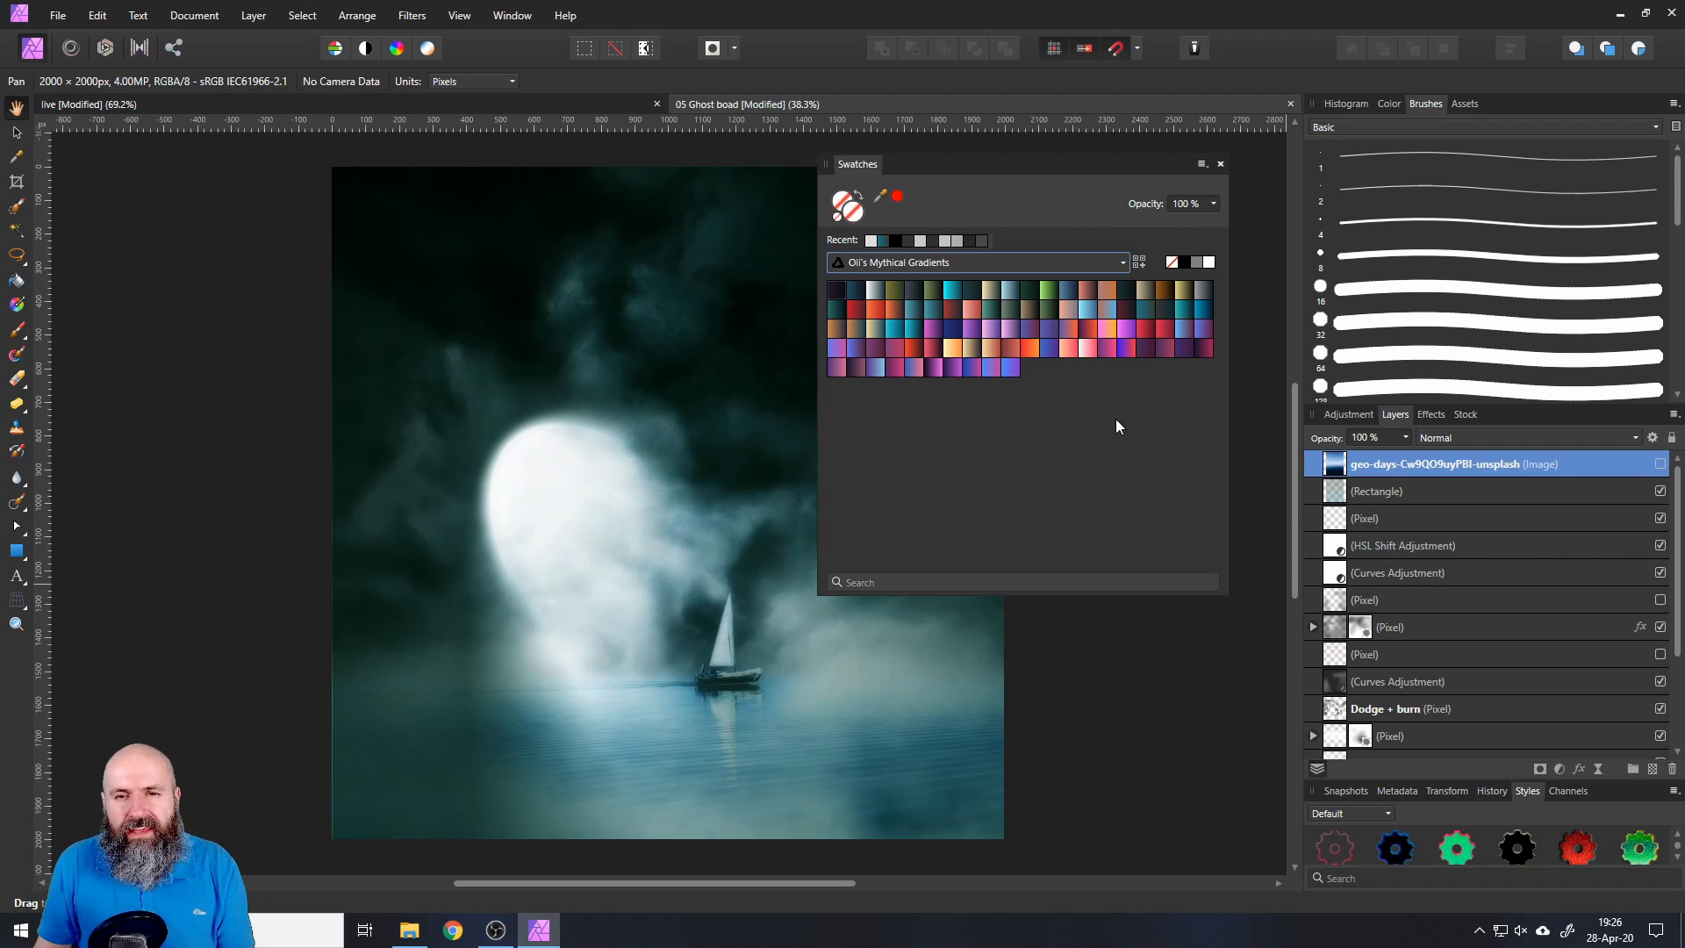
- View the Oli's Mythical Gradients Pack 2 palette and the Oli's Mythical Gradients 2 Solids palette
left_click(962, 263)
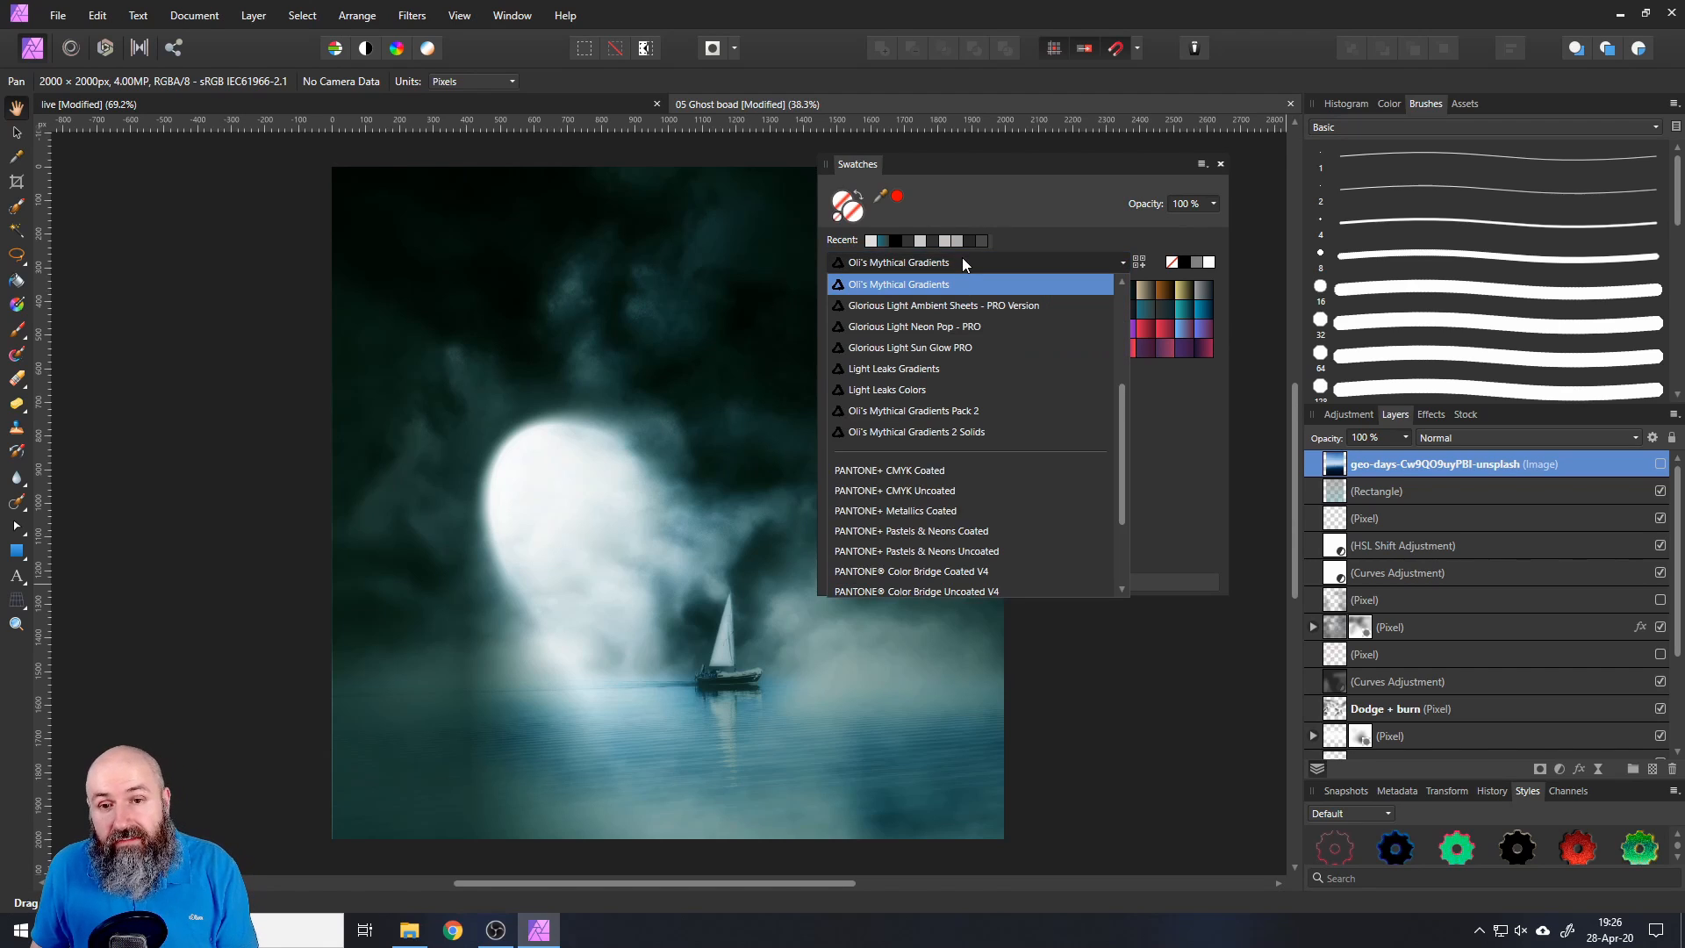
left_click(922, 412)
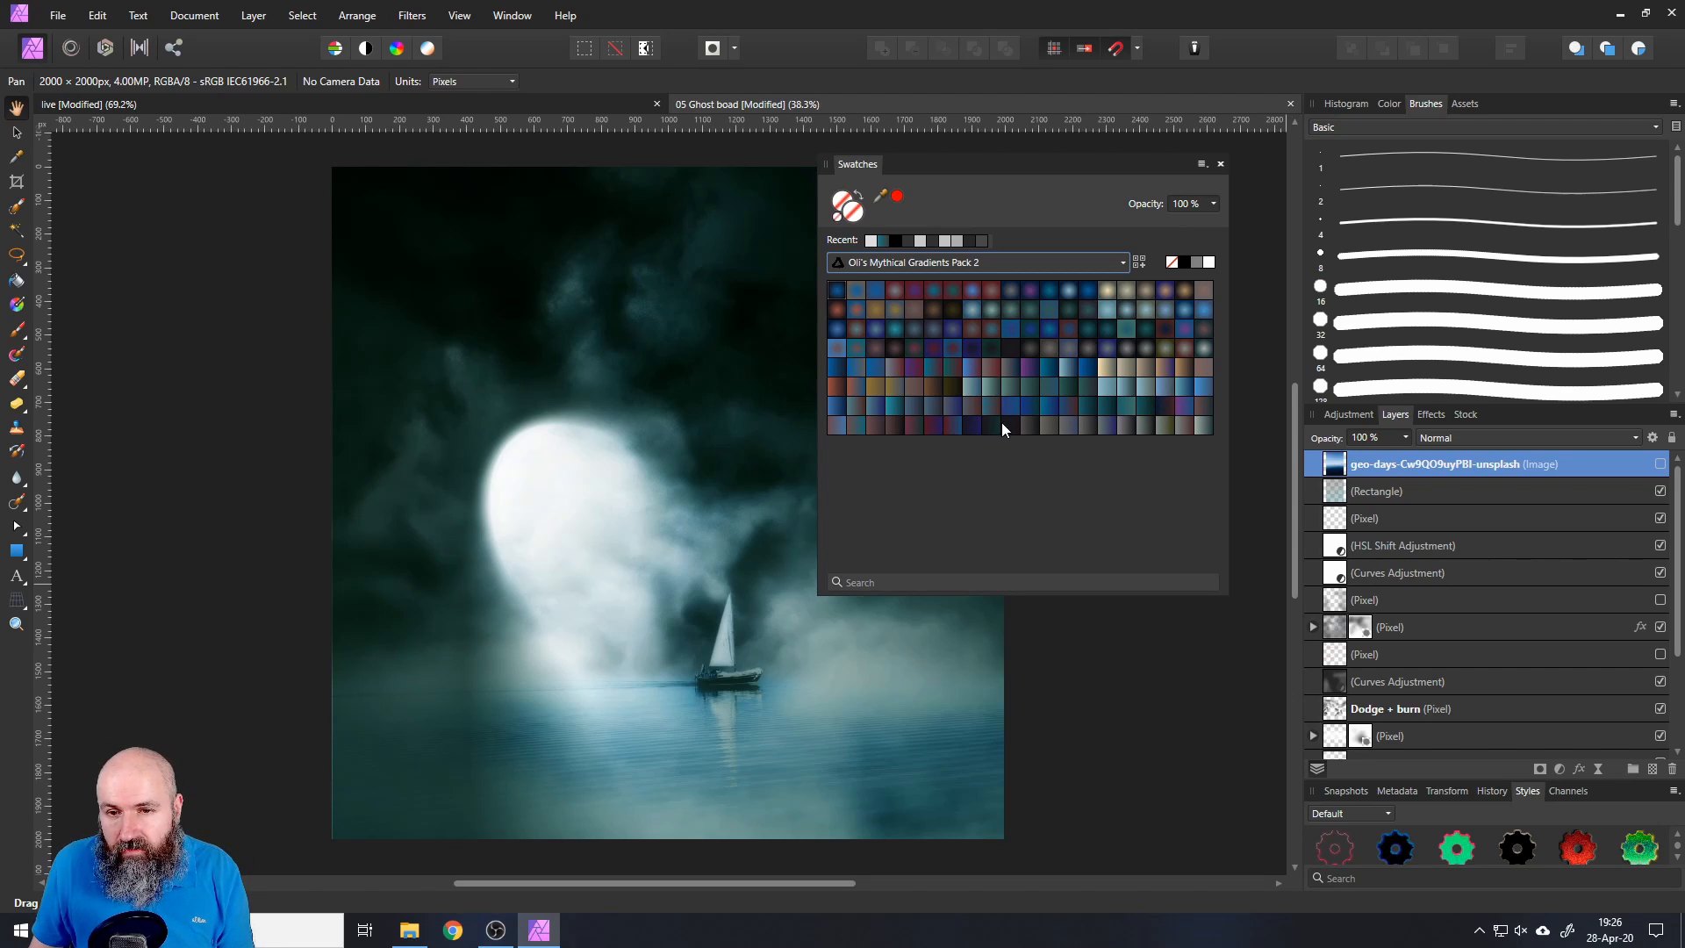
left_click(985, 267)
left_click(974, 326)
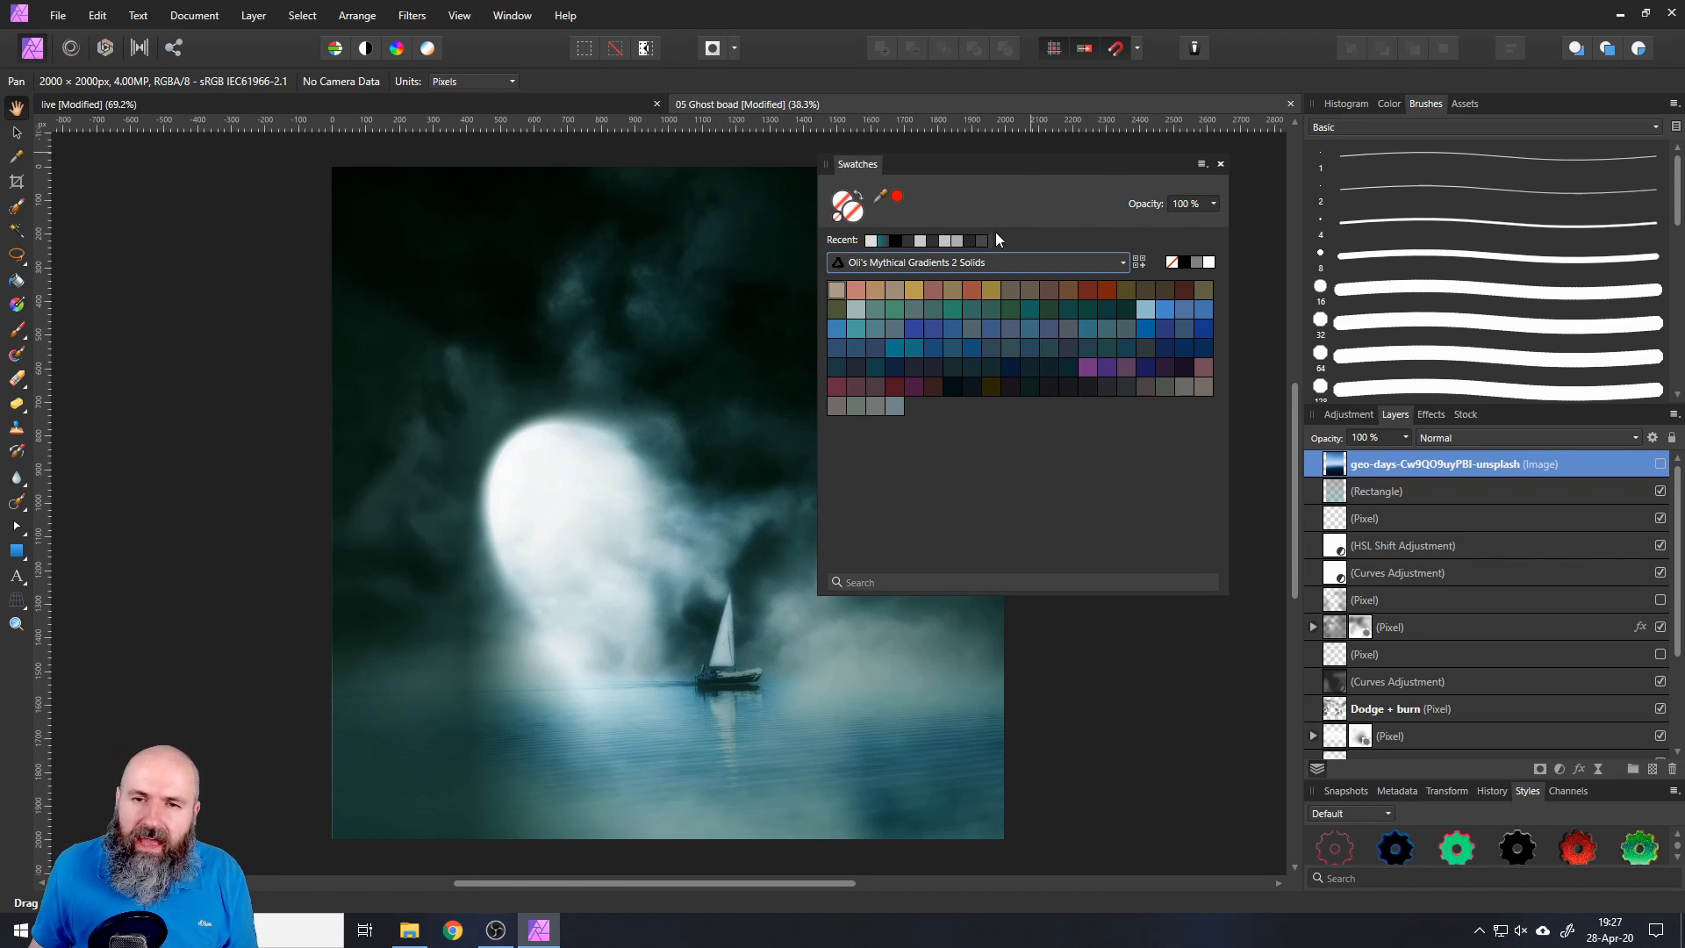
- Return to the Oli's Mythical Gradients Pack 2 palette and dock the swatches back beside the brushes
left_click(997, 263)
left_click(936, 307)
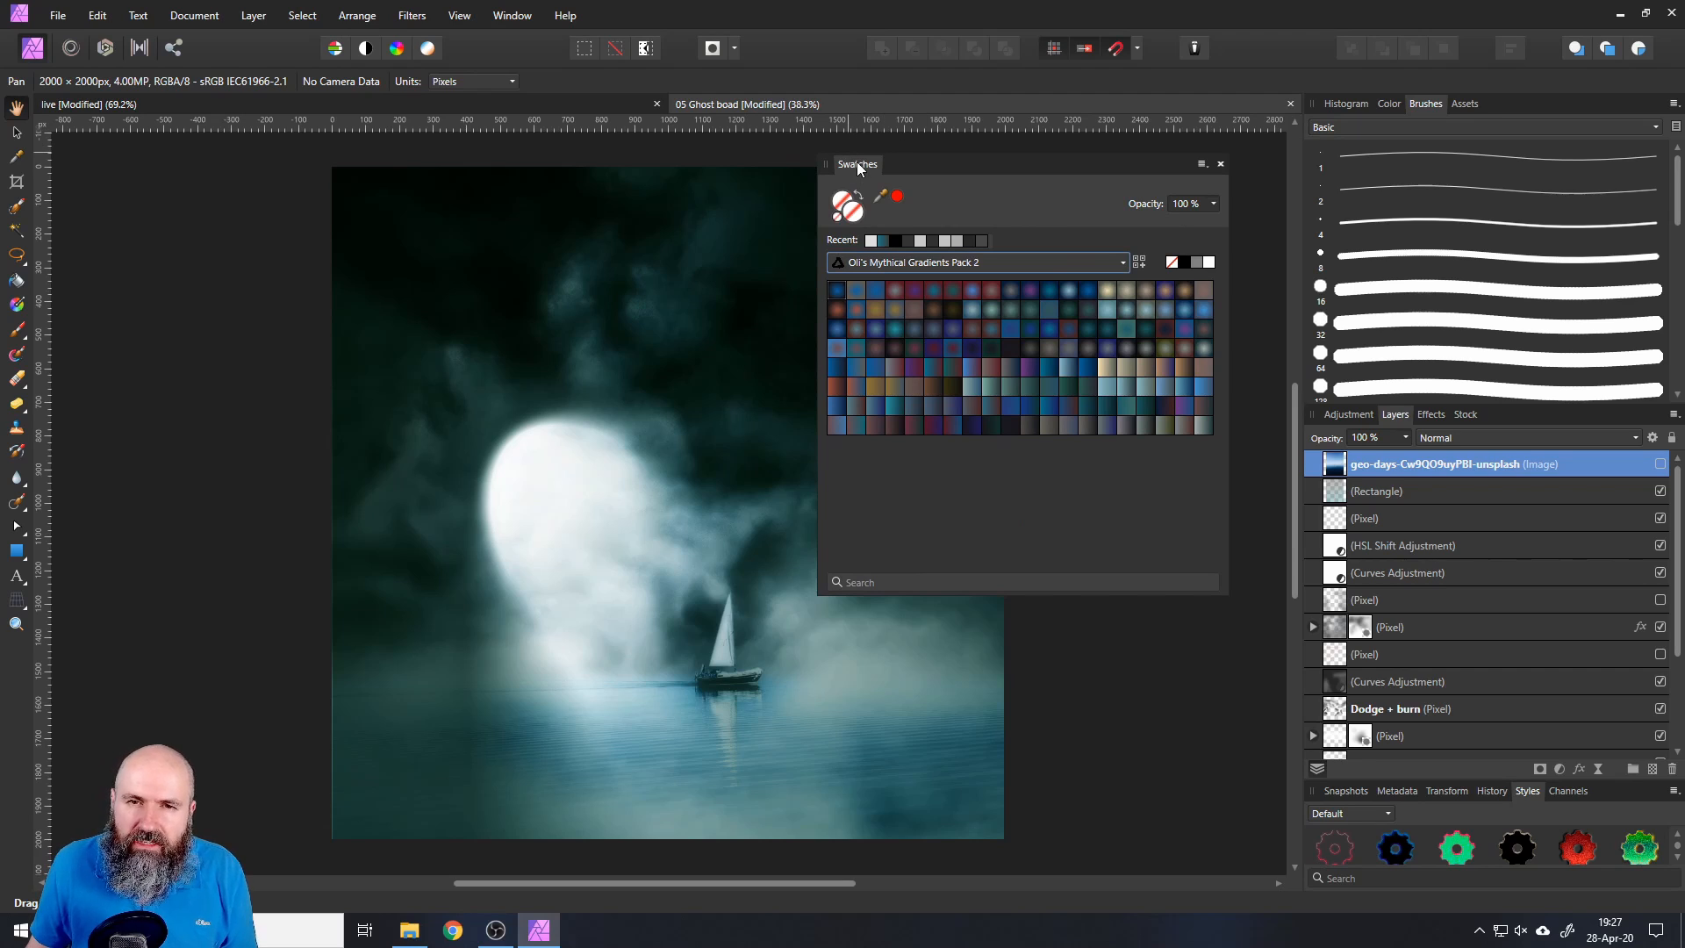
mouse_move(857, 163)
left_mouse_down()
mouse_move(1513, 182)
mouse_move(1464, 105)
left_mouse_up()
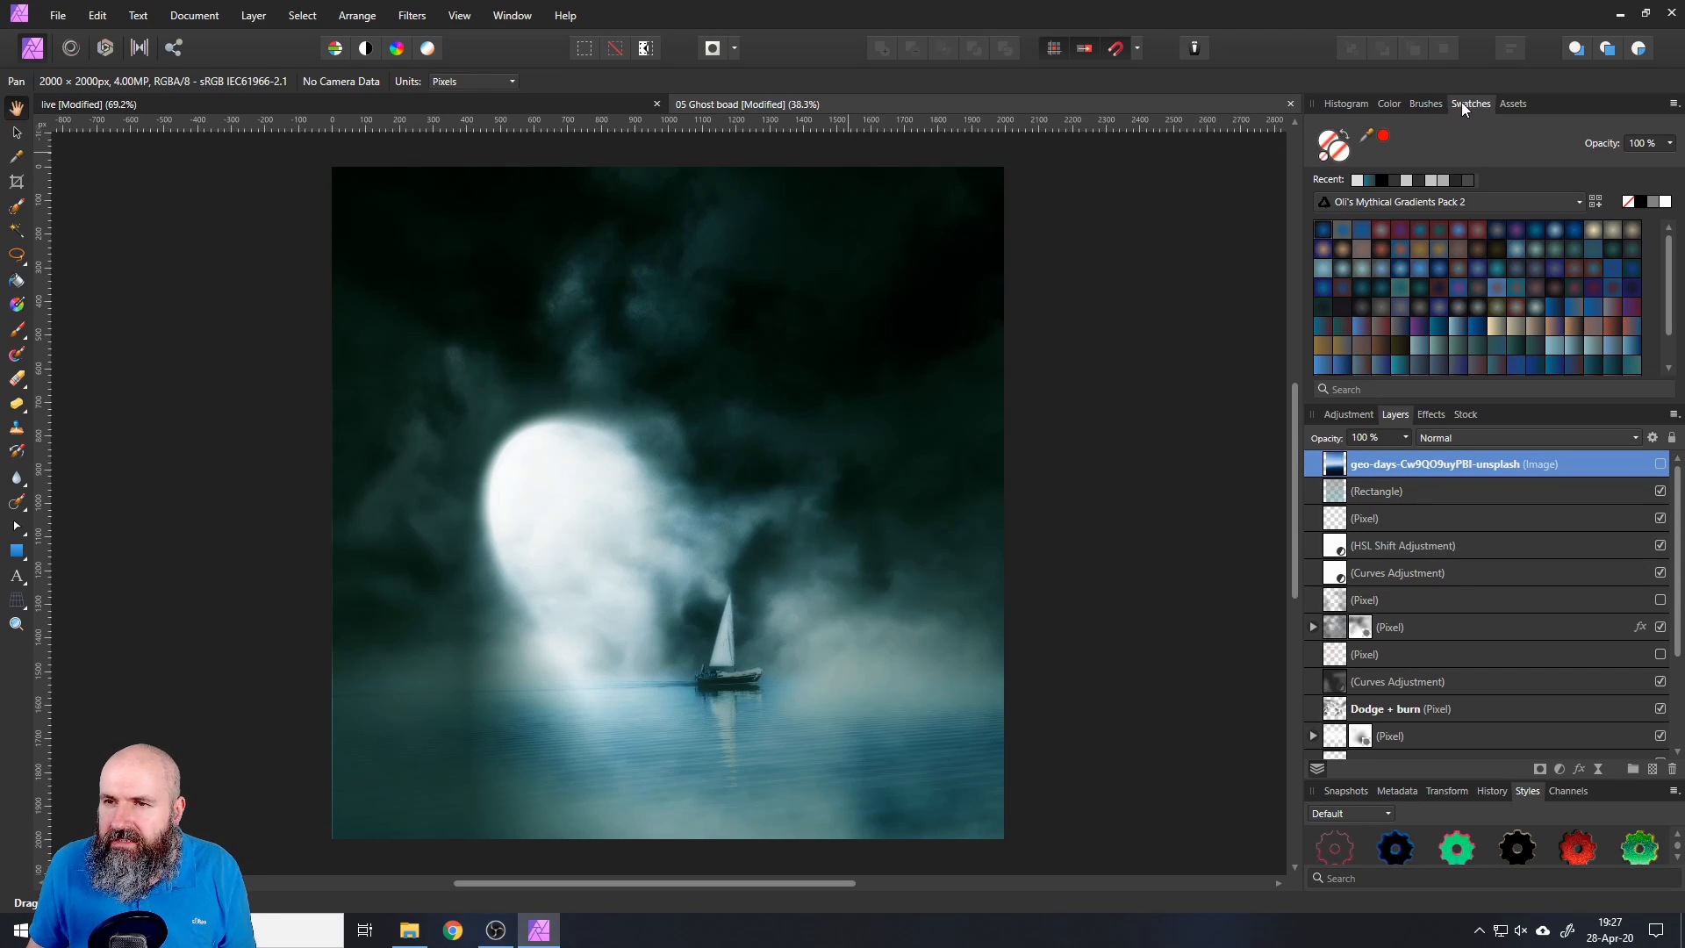
- In the live document, draw a rectangle covering the whole stormy beach image, fitting its corner to the canvas
left_click(277, 102)
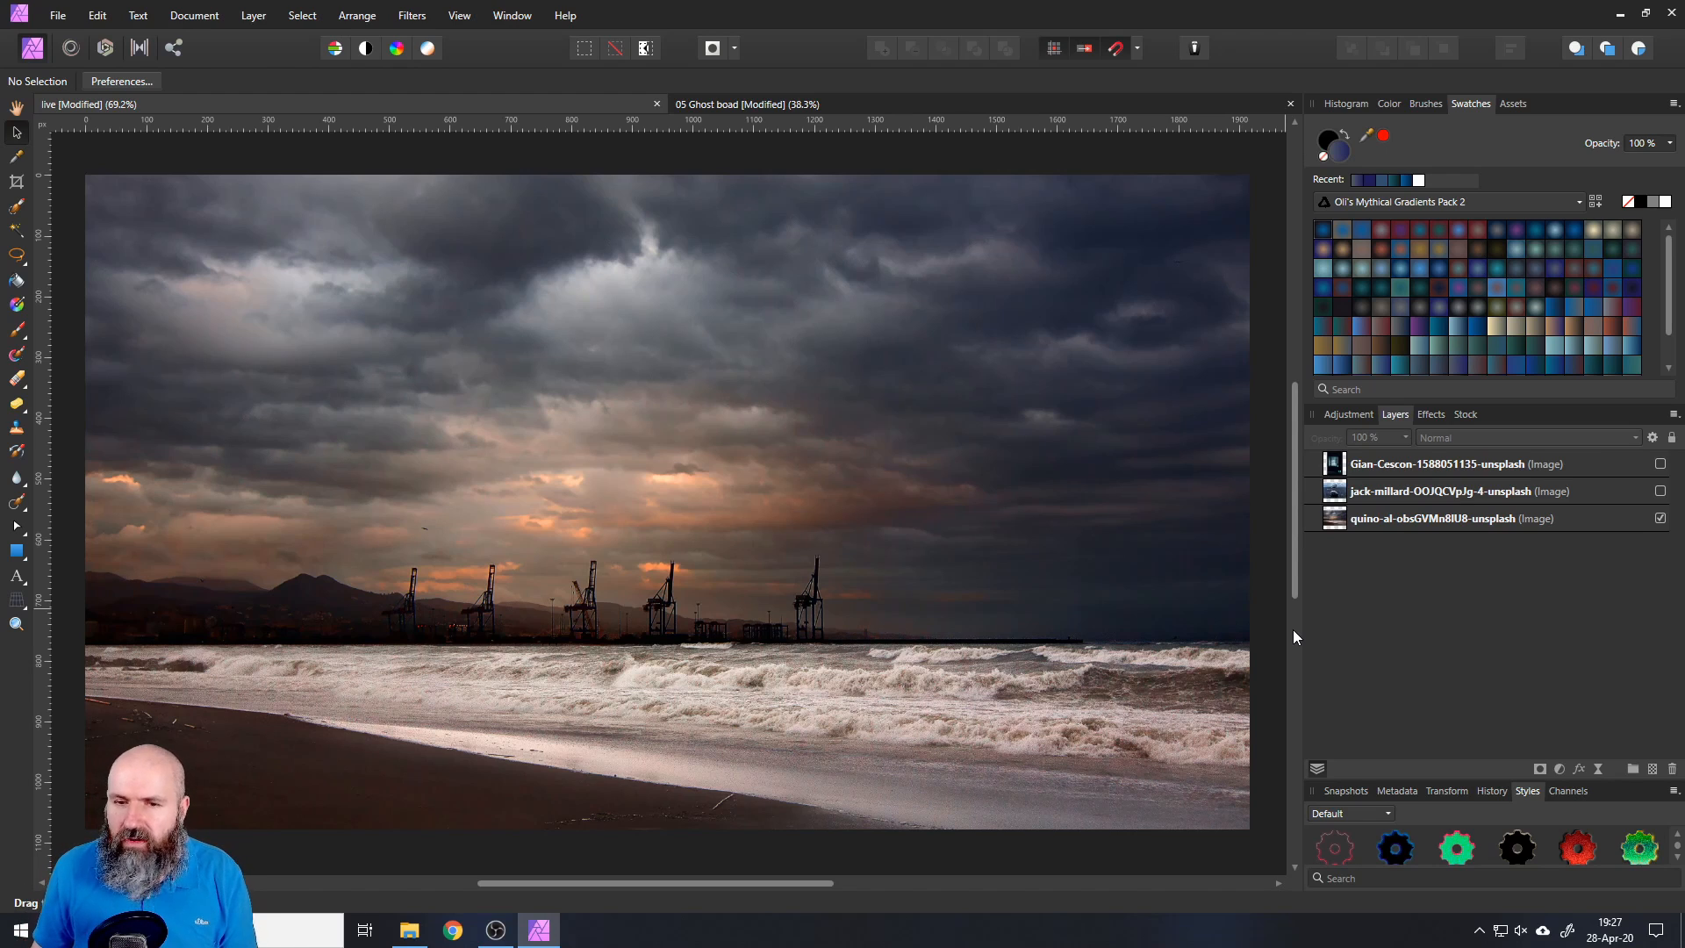
left_click(17, 553)
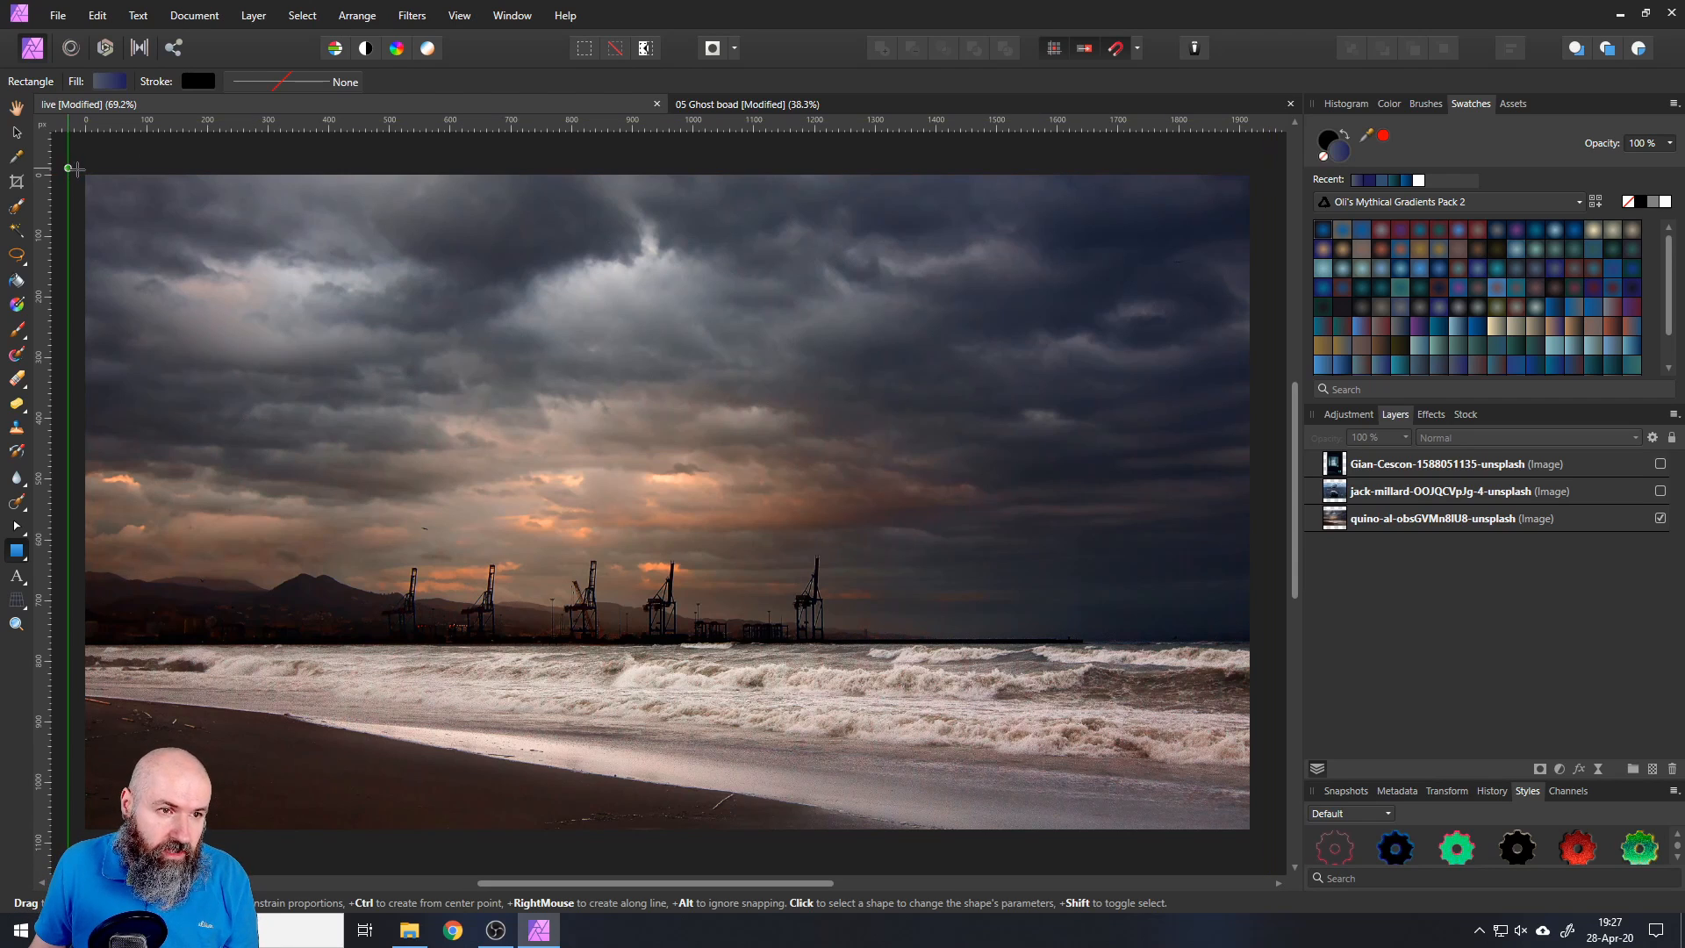
mouse_move(69, 167)
left_mouse_down()
mouse_move(273, 367)
mouse_move(491, 518)
mouse_move(1095, 749)
mouse_move(1251, 831)
left_mouse_up()
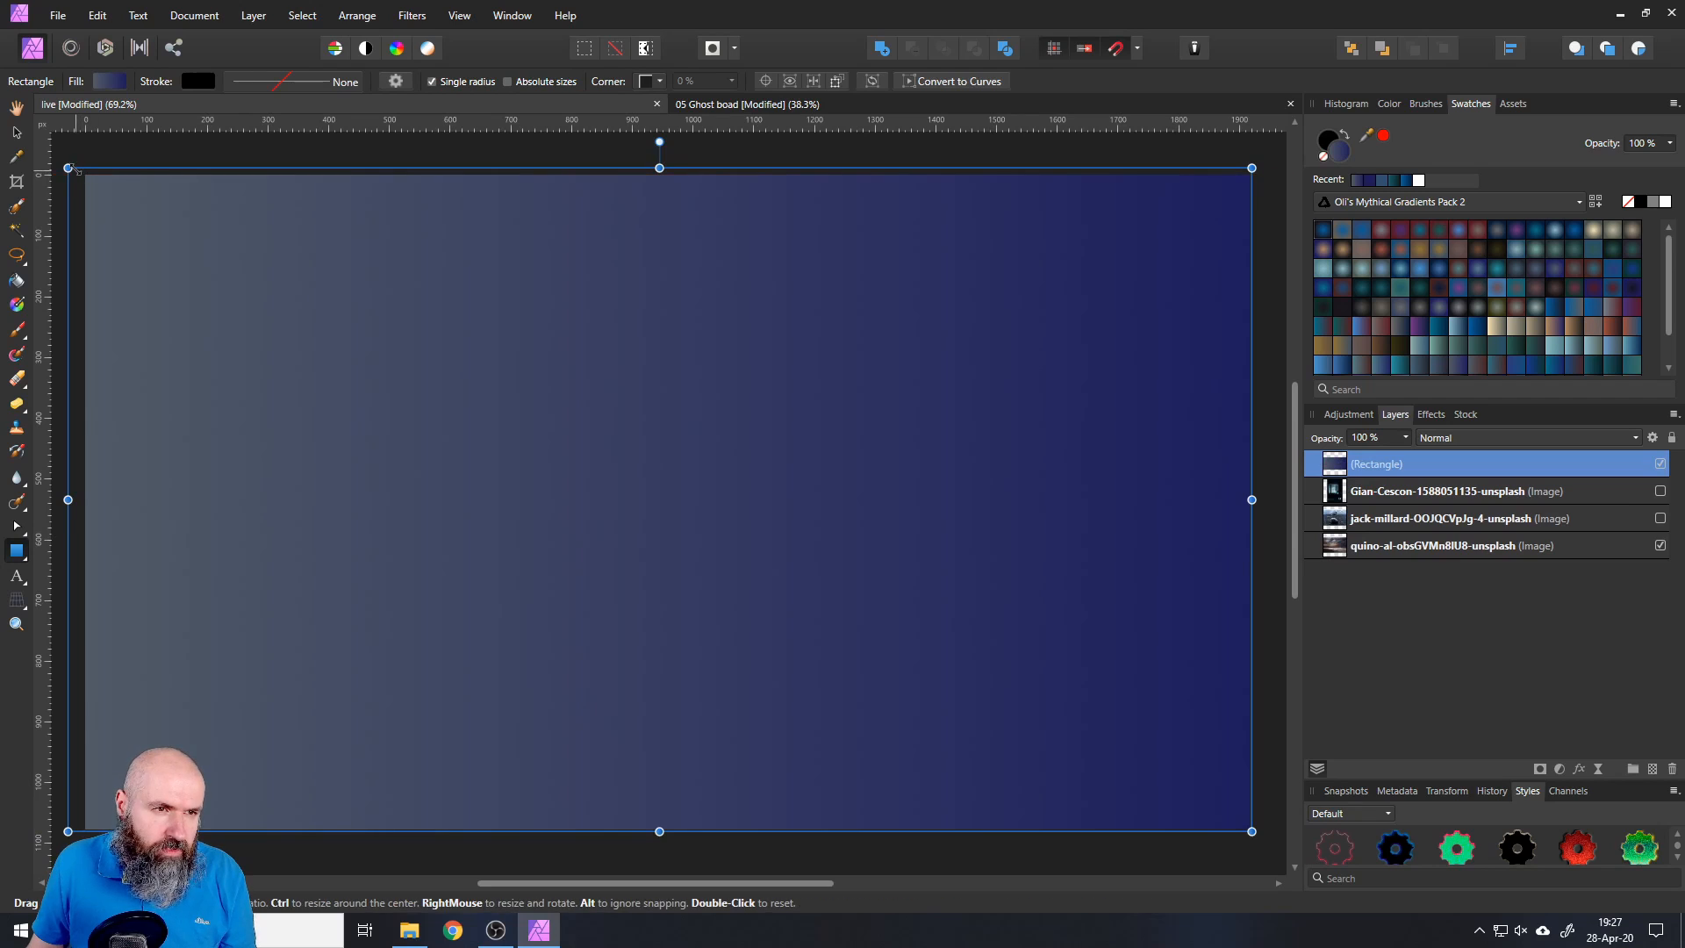
left_click_drag(74, 169, 94, 180)
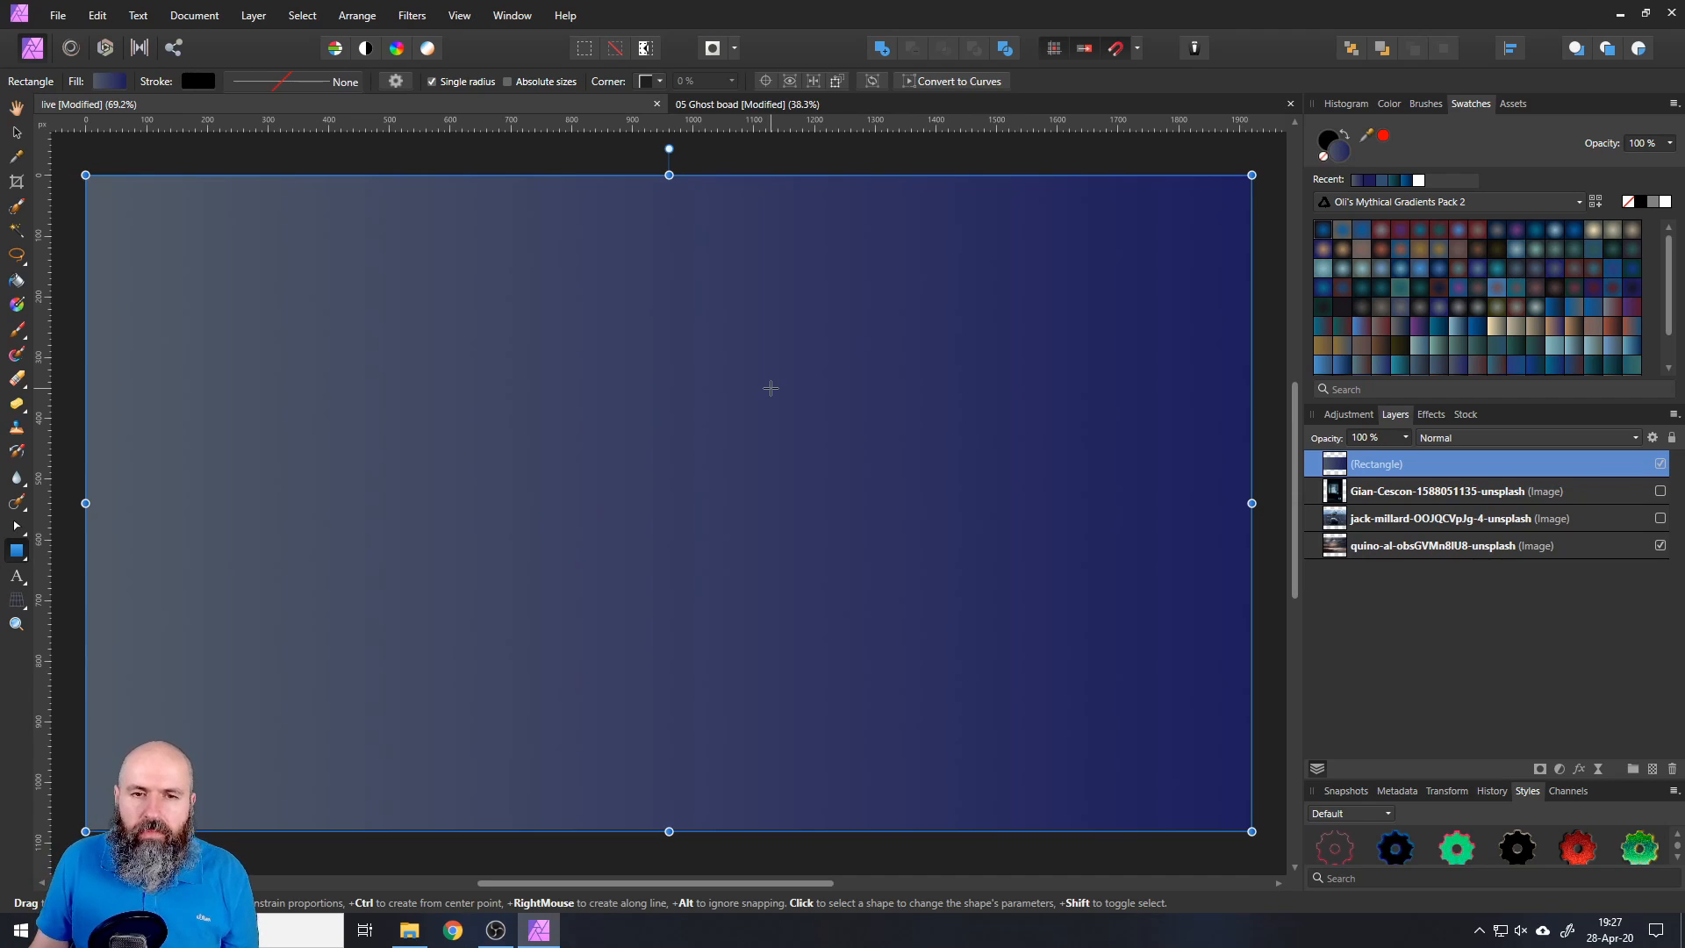
- Try several linear gradients from Pack 2 on the rectangle and settle on the reddish-brown to dark slate one
left_click(1420, 349)
left_click(1505, 340)
left_click(1511, 357)
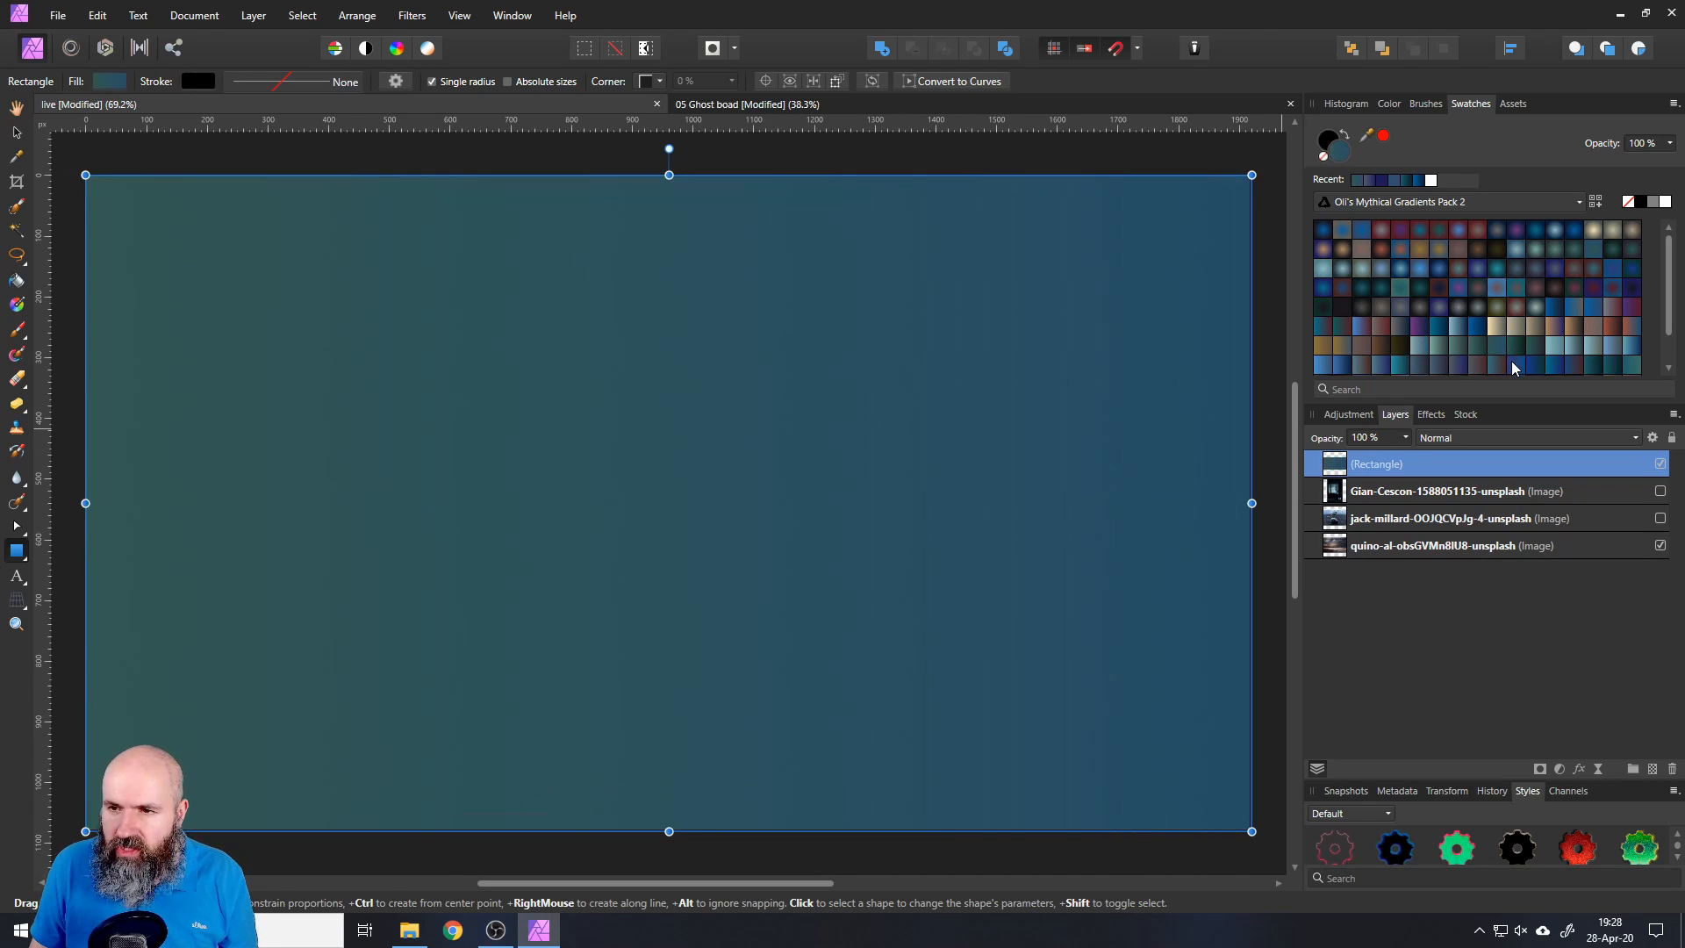
left_click(1489, 365)
left_click(1484, 346)
scroll(1484, 334, "down", 2)
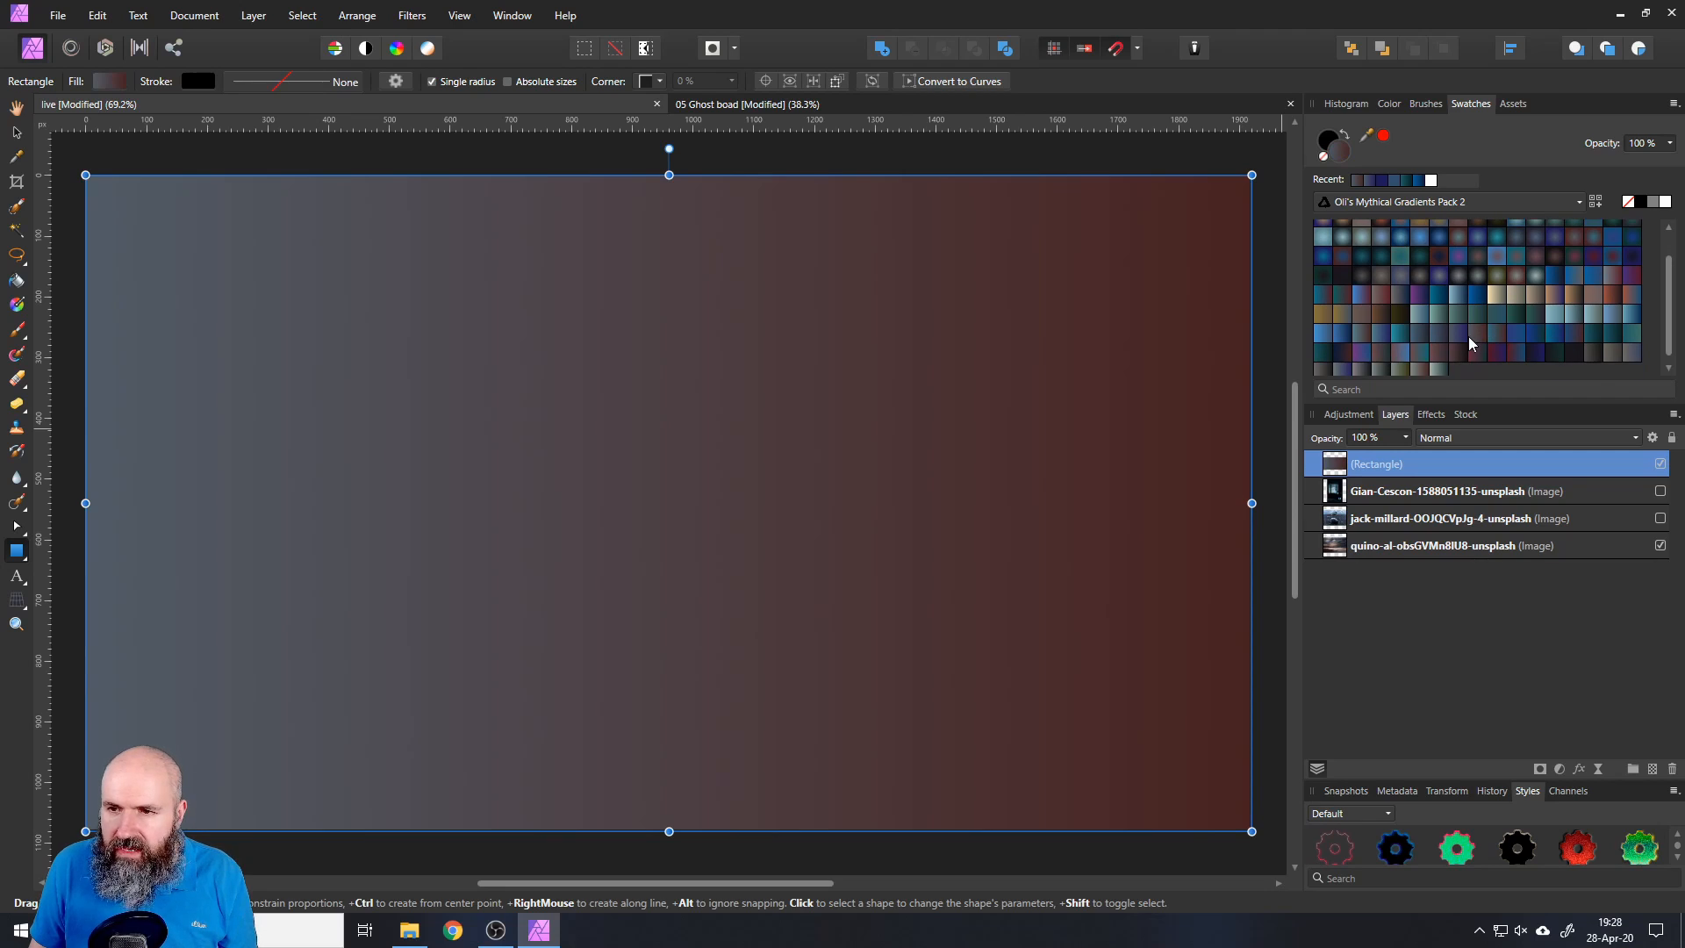
left_click(1440, 349)
left_click(1431, 346)
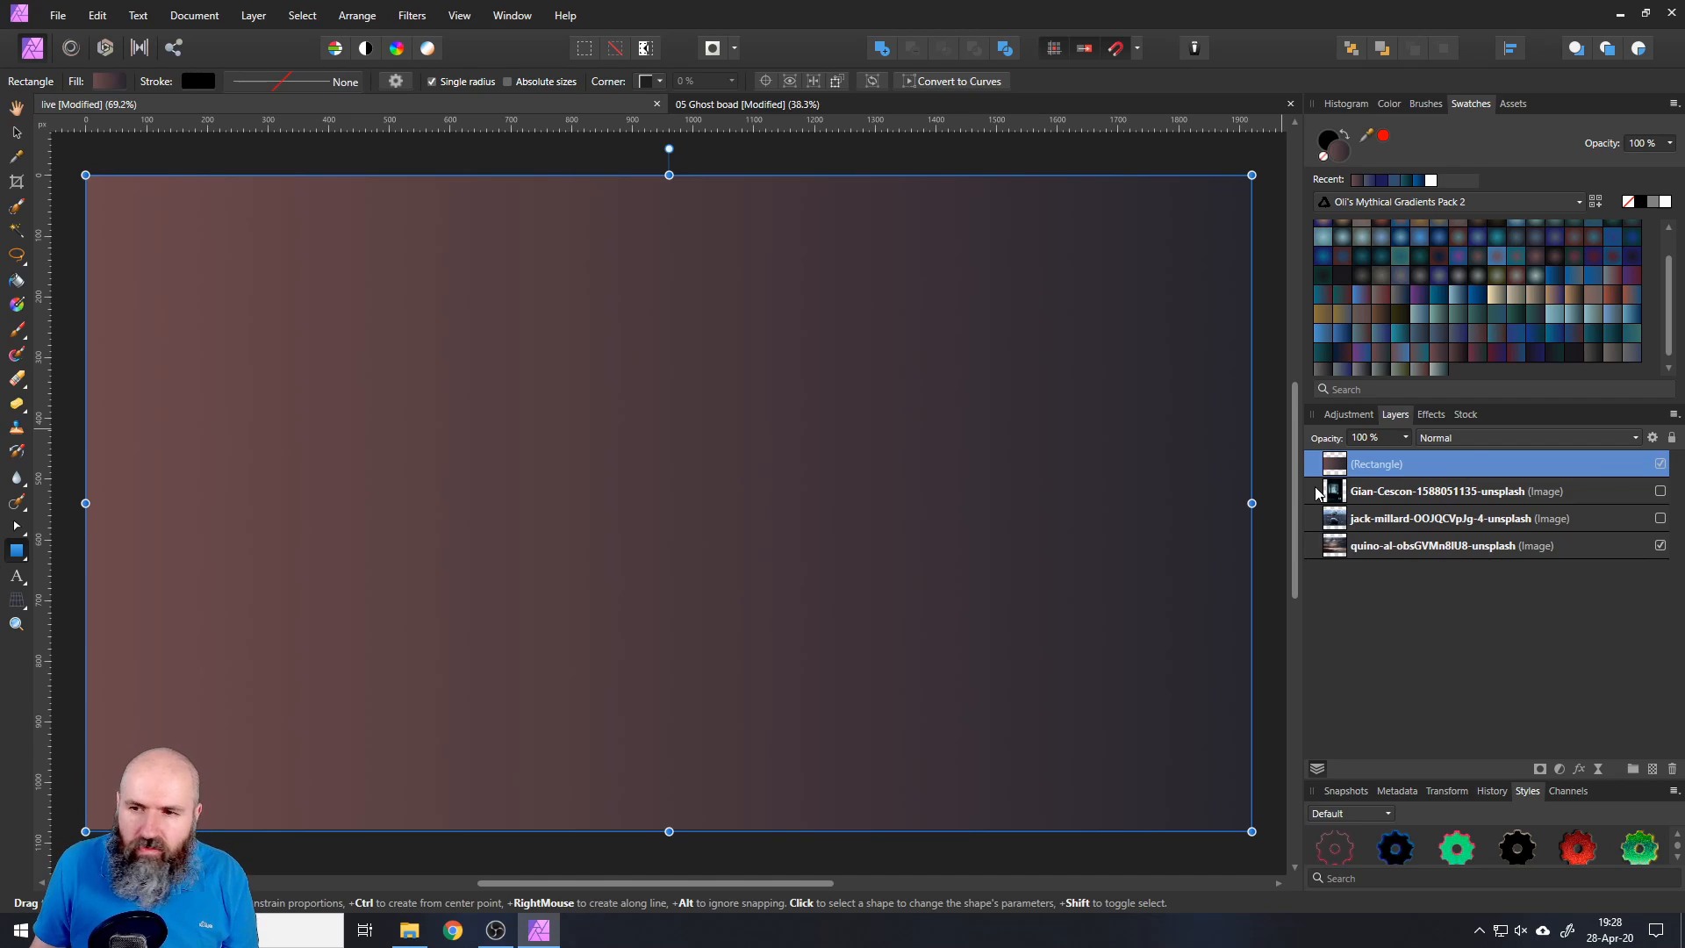
- Set the rectangle layer's blend mode to Soft Light and its opacity to 75%
left_click(1453, 438)
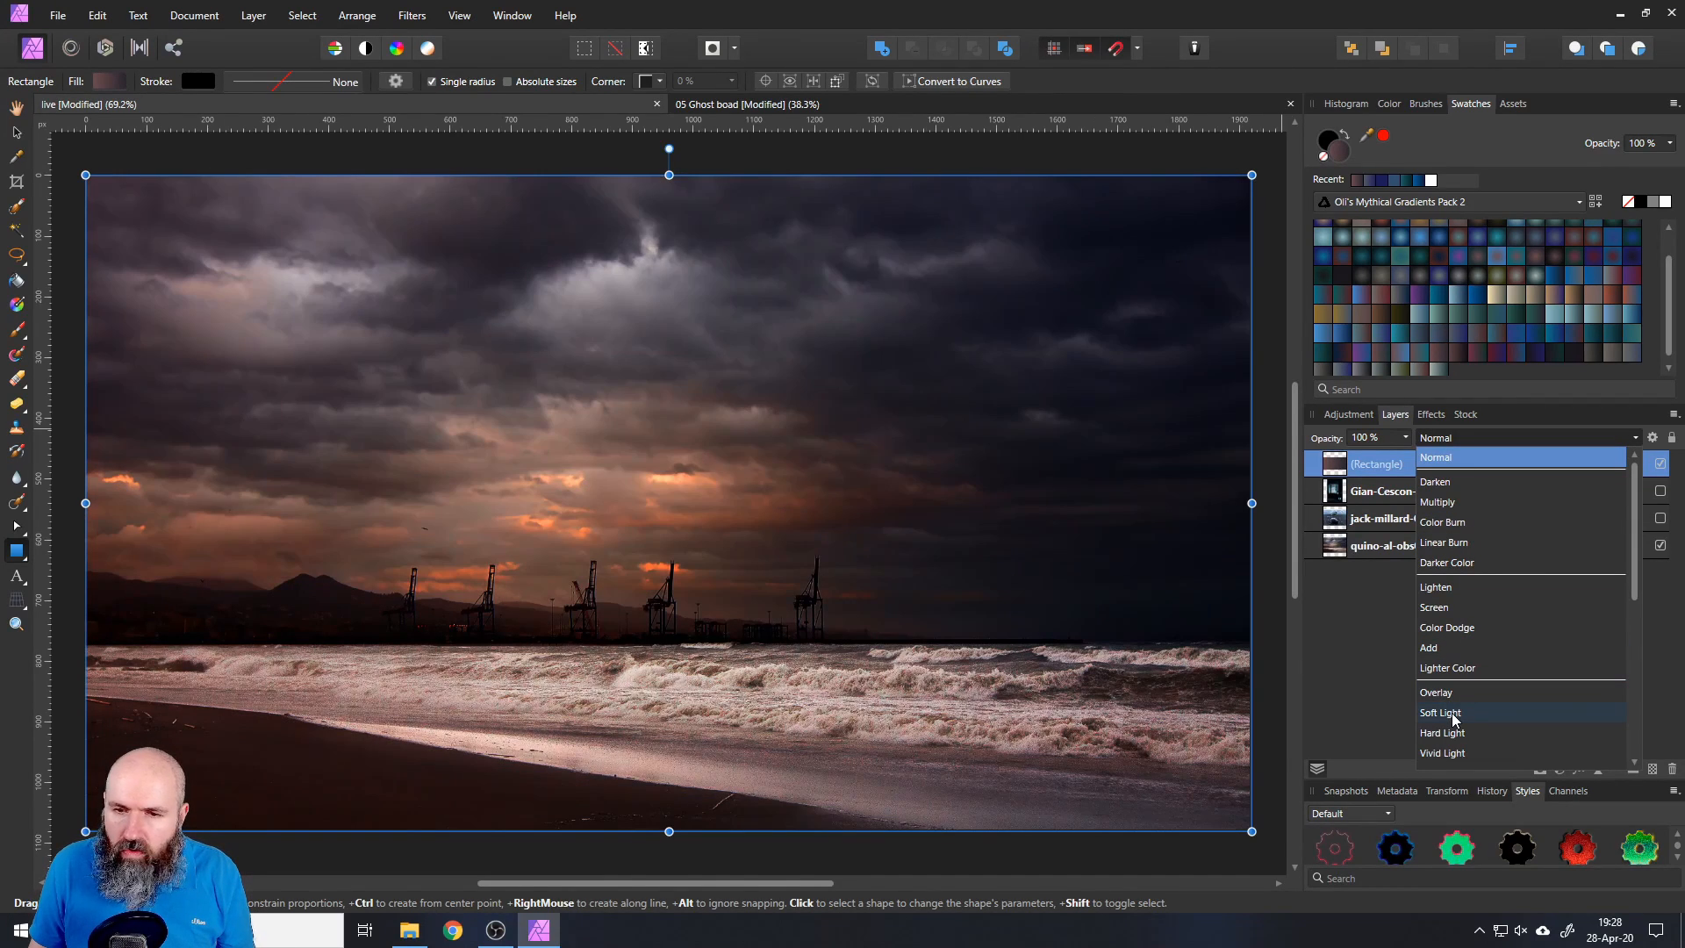
left_click(1453, 716)
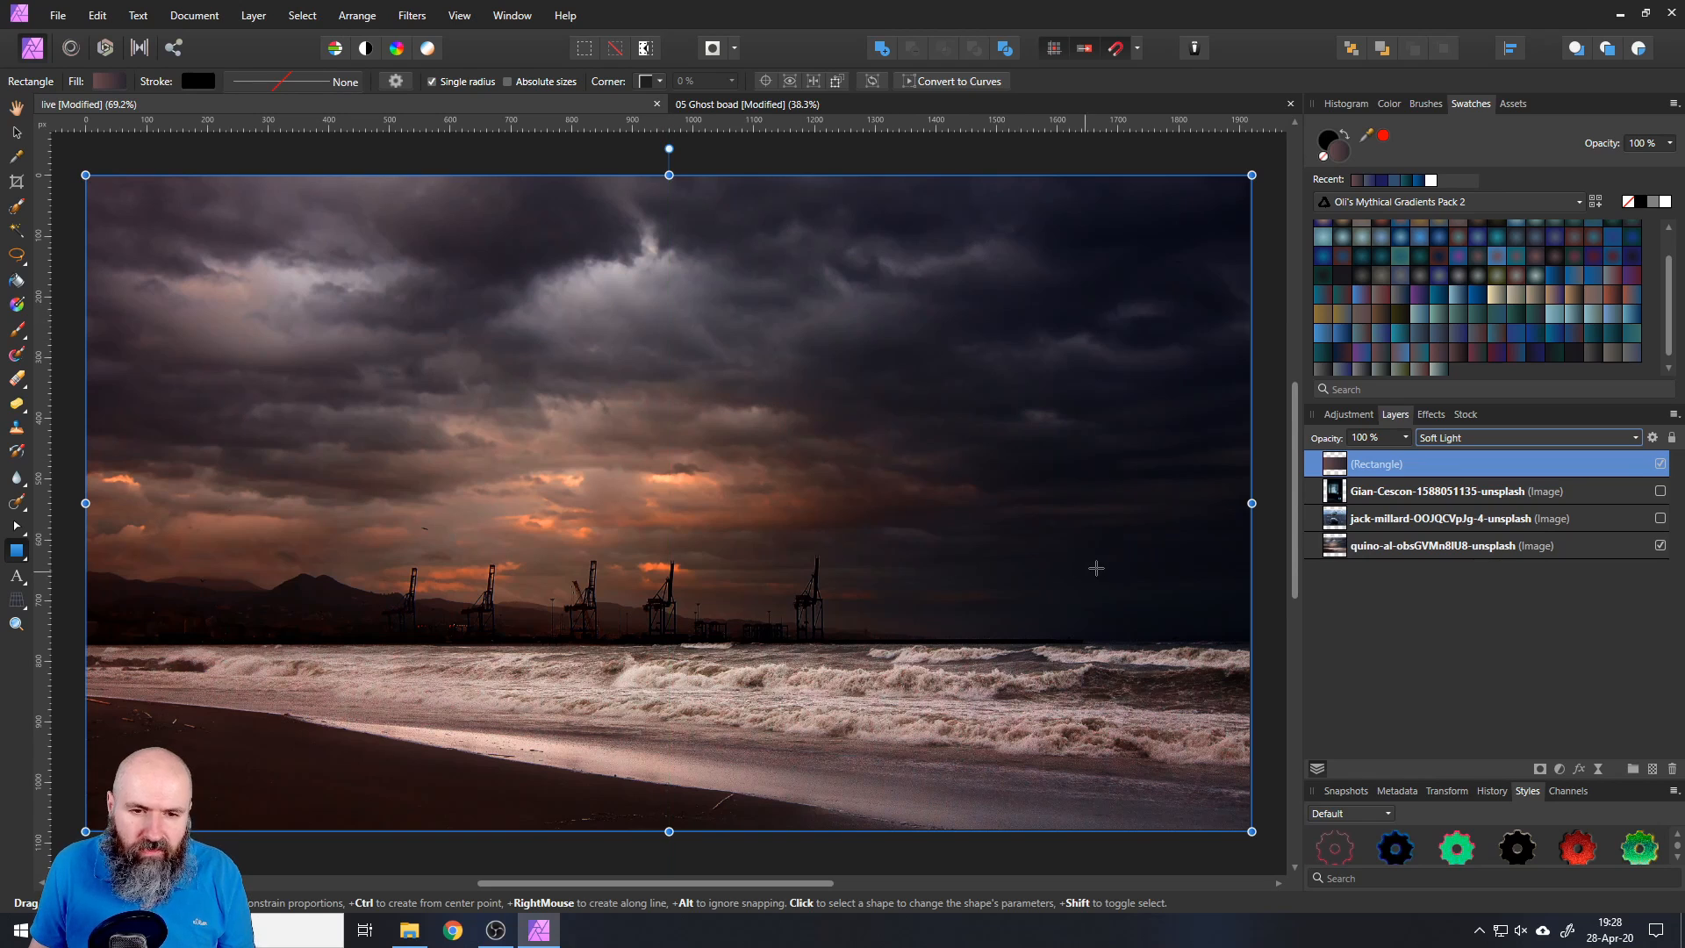
left_click(1405, 438)
mouse_move(1408, 455)
left_mouse_down()
mouse_move(1342, 455)
mouse_move(1408, 439)
left_mouse_up()
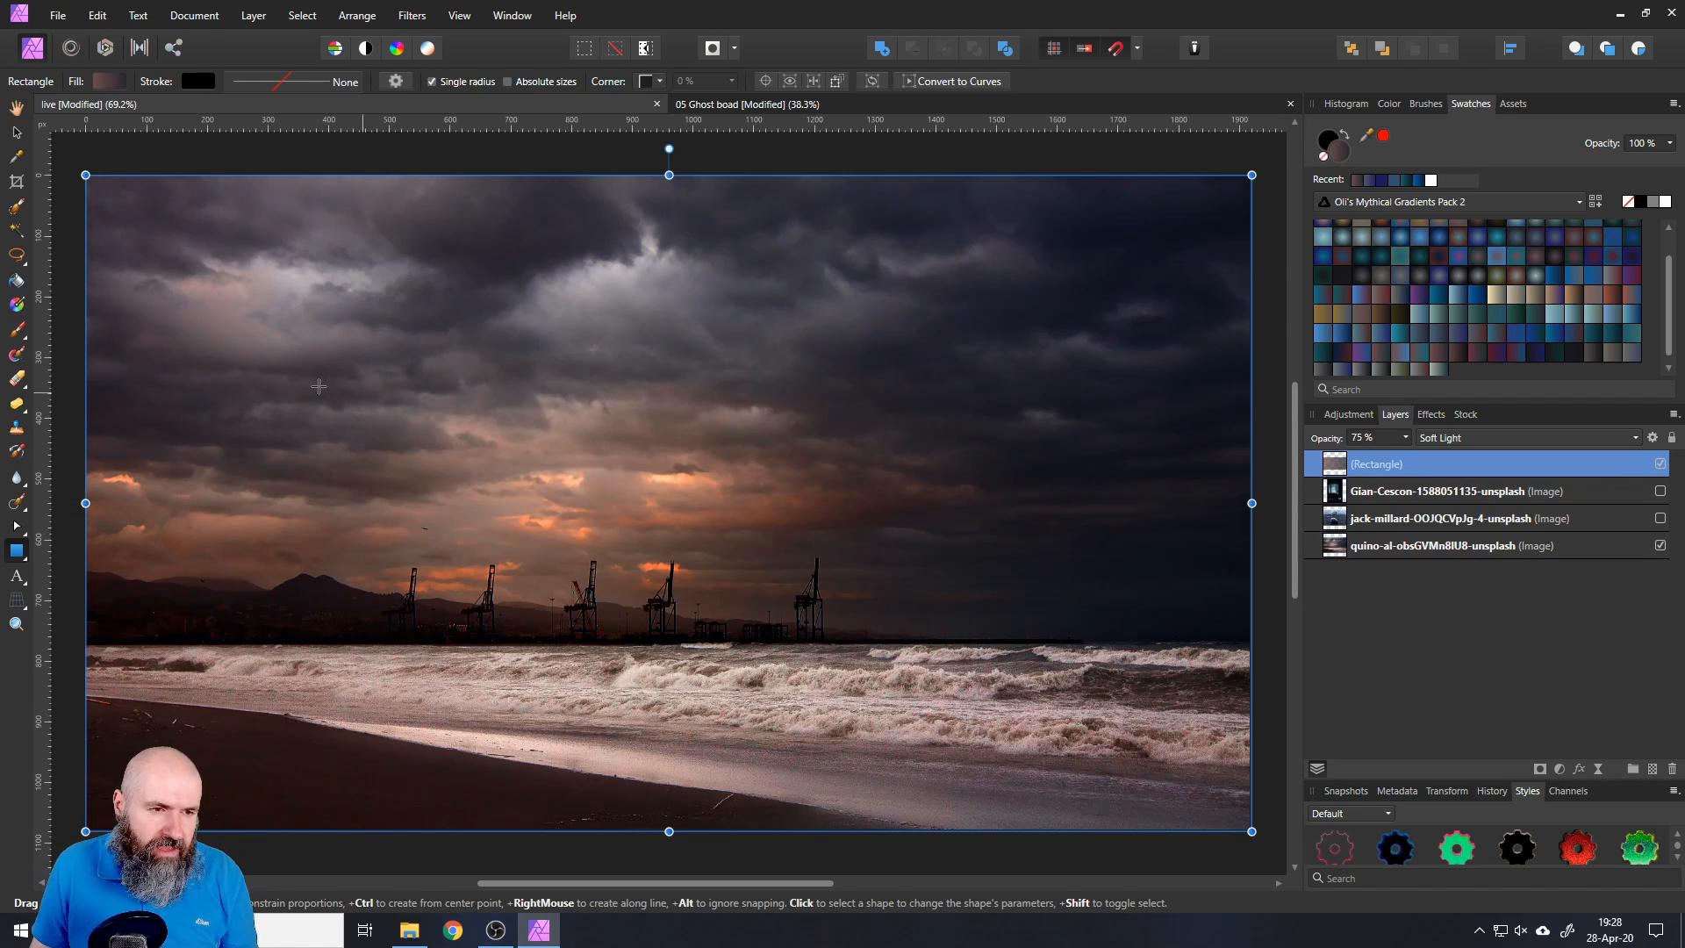
- Redirect the rectangle's gradient fill to run vertically from near the image's upper edge to near its lower edge
left_click(16, 304)
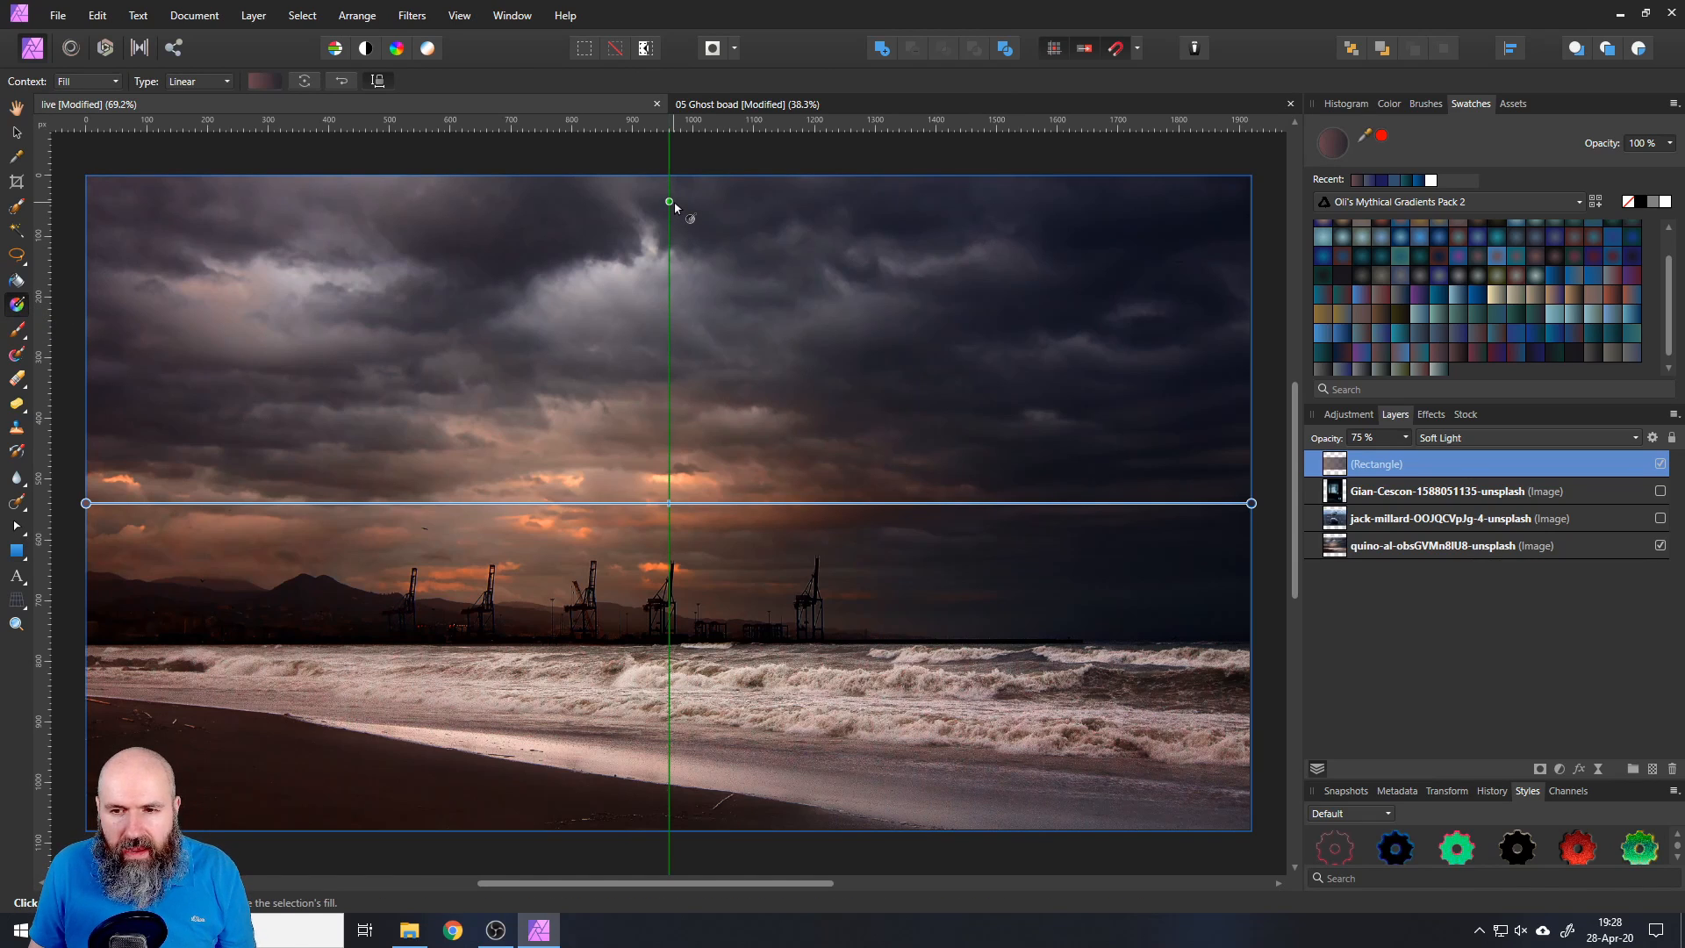
left_click_drag(669, 202, 674, 799)
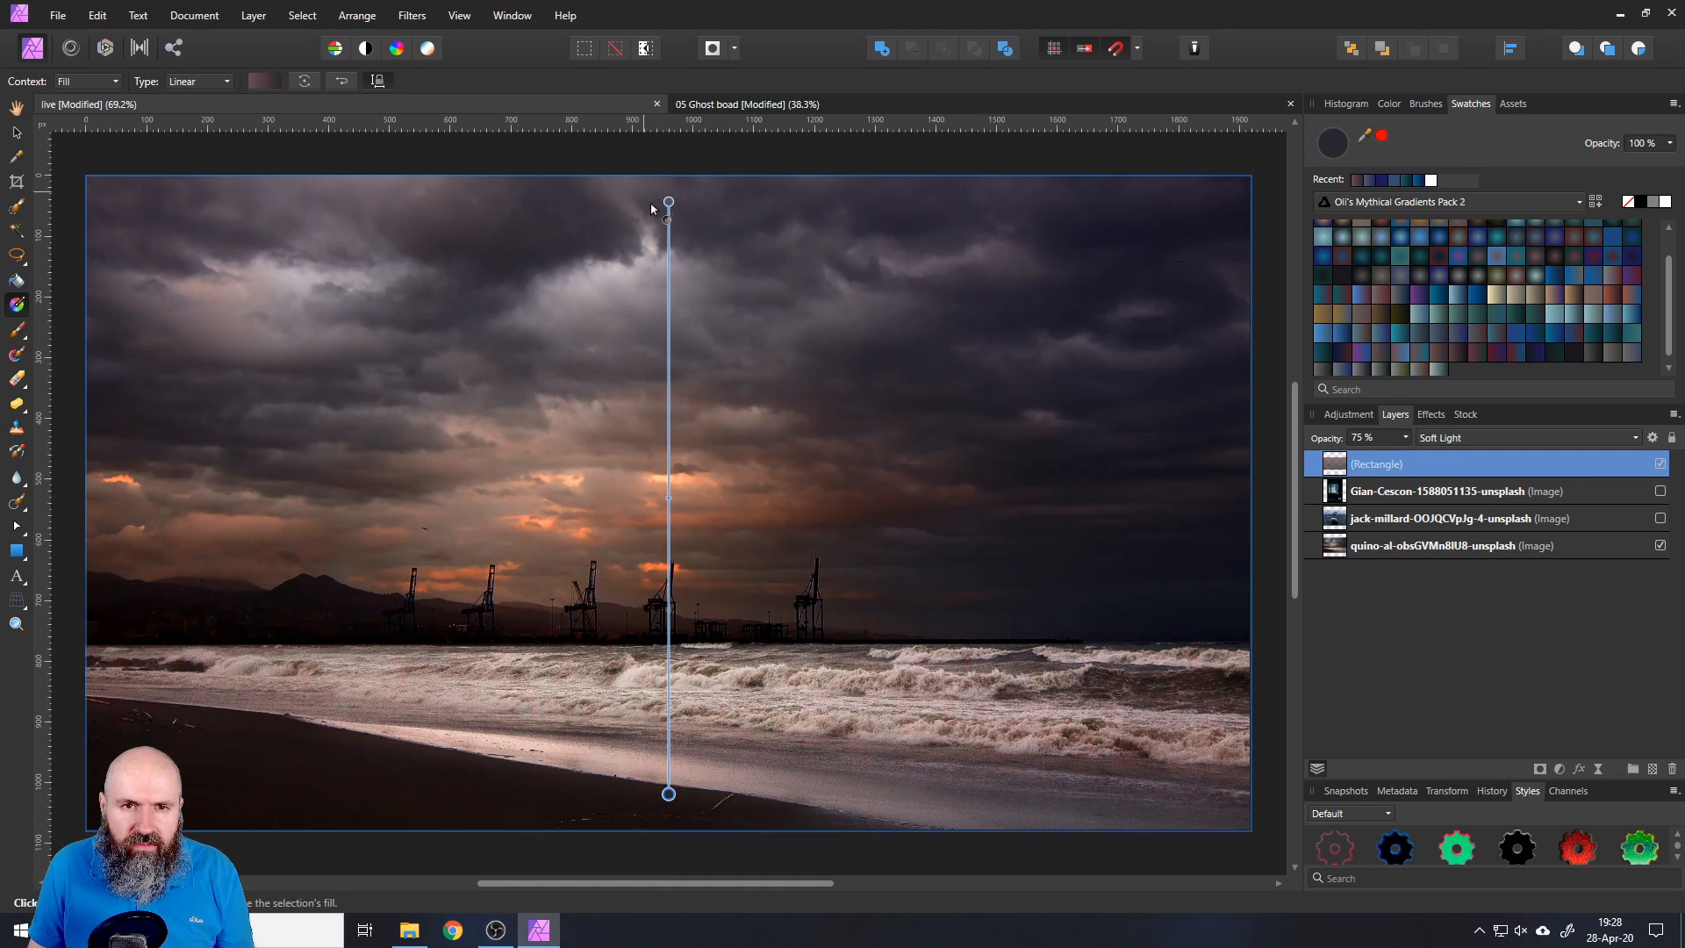
left_click(16, 131)
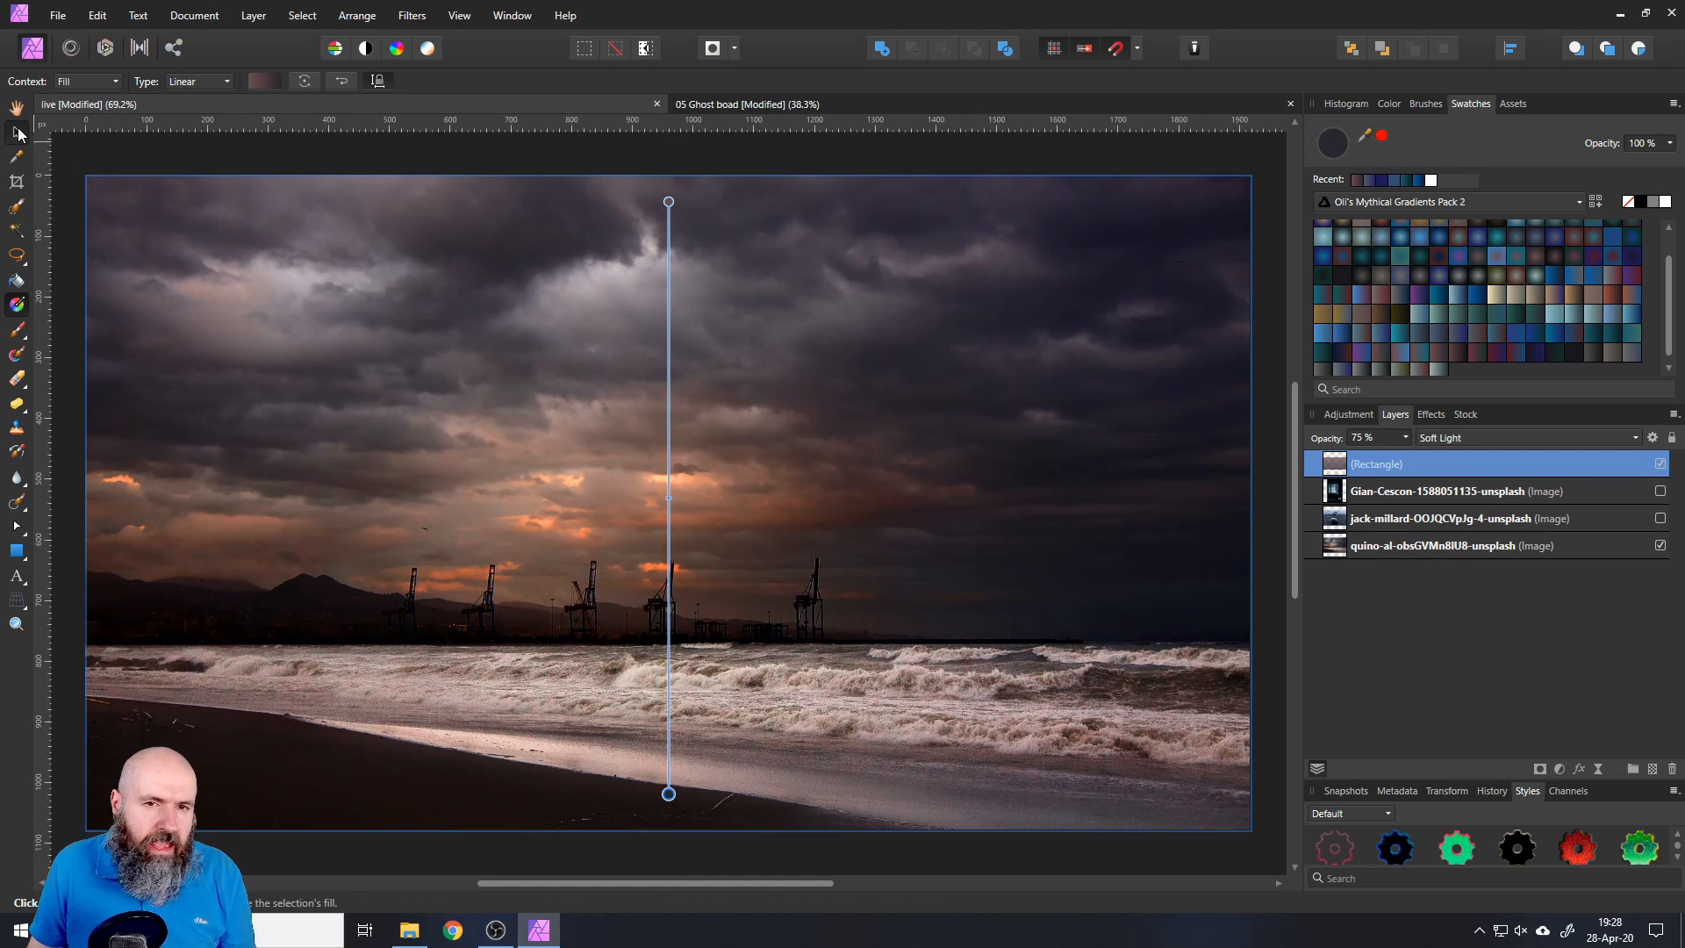
- Try different gradient fills on the rectangle, comparing the dark teal gradient with the navy to maroon one
left_click(1376, 314)
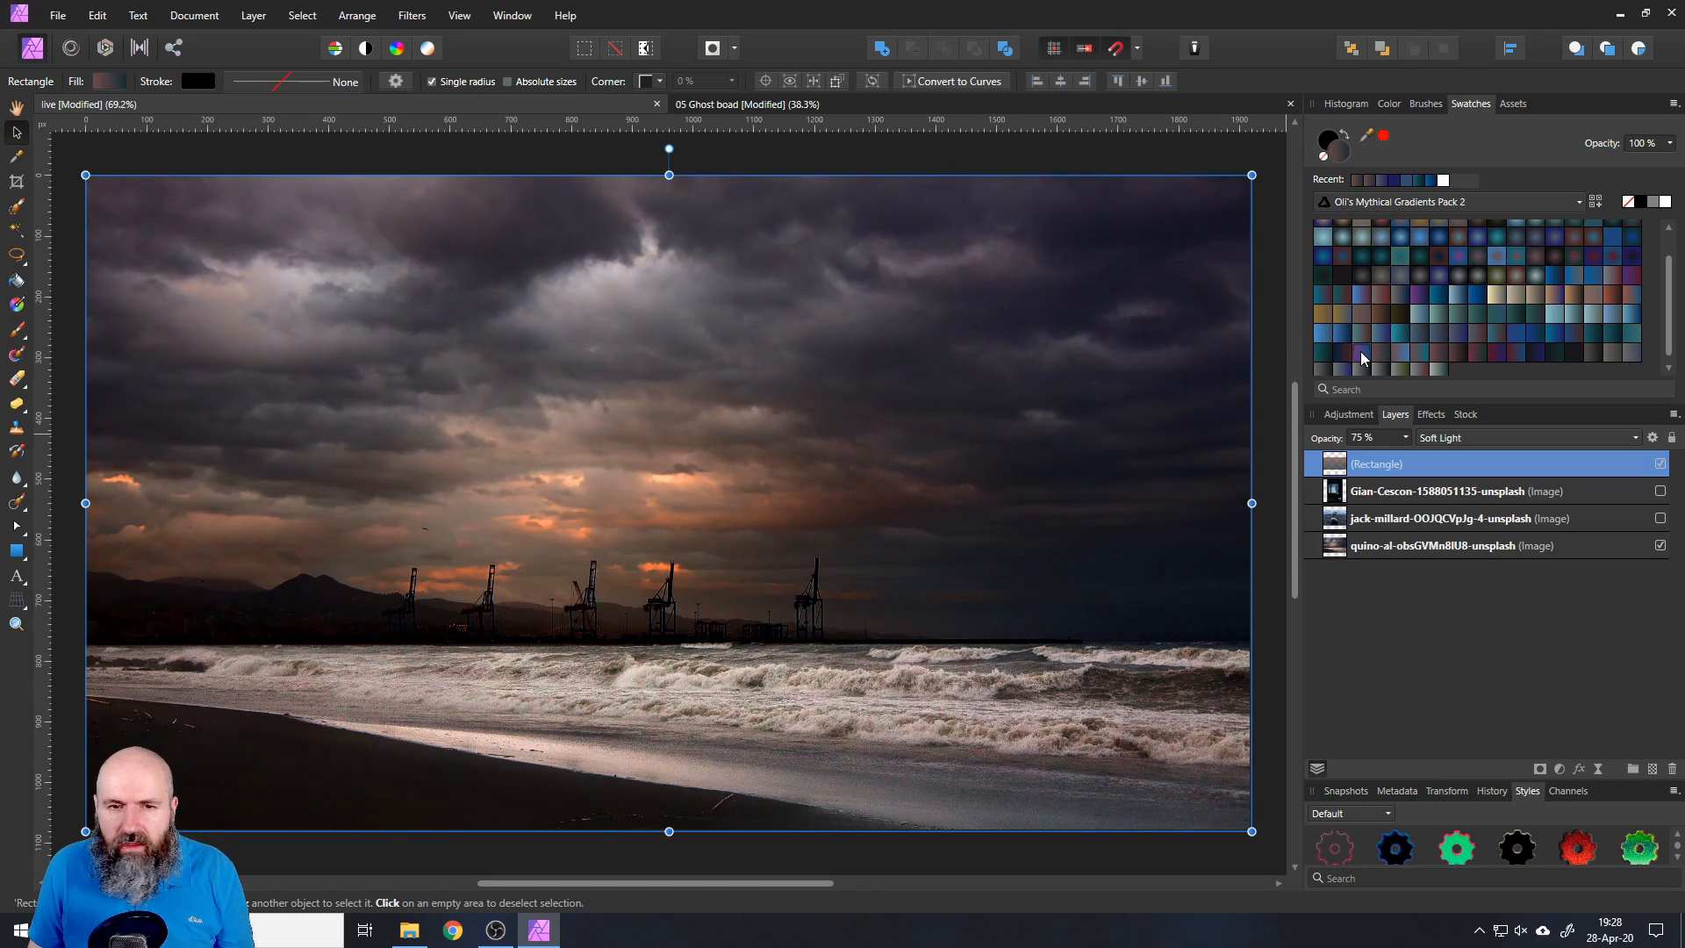
left_click(1363, 354)
left_click(1327, 355)
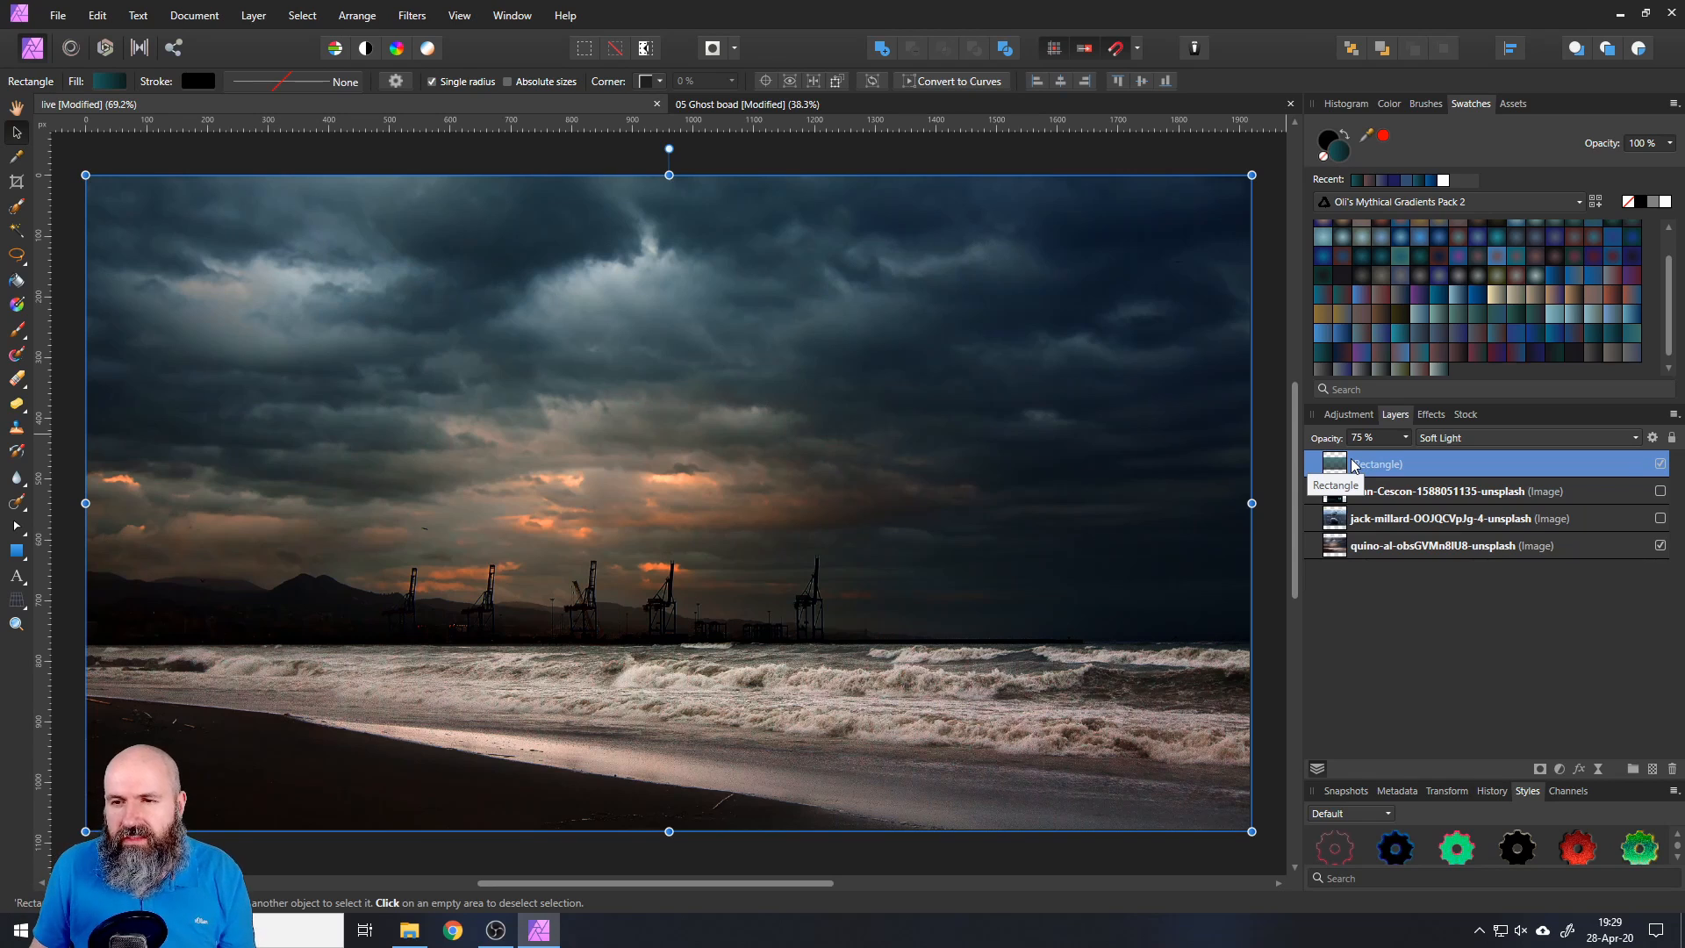
left_click(1344, 355)
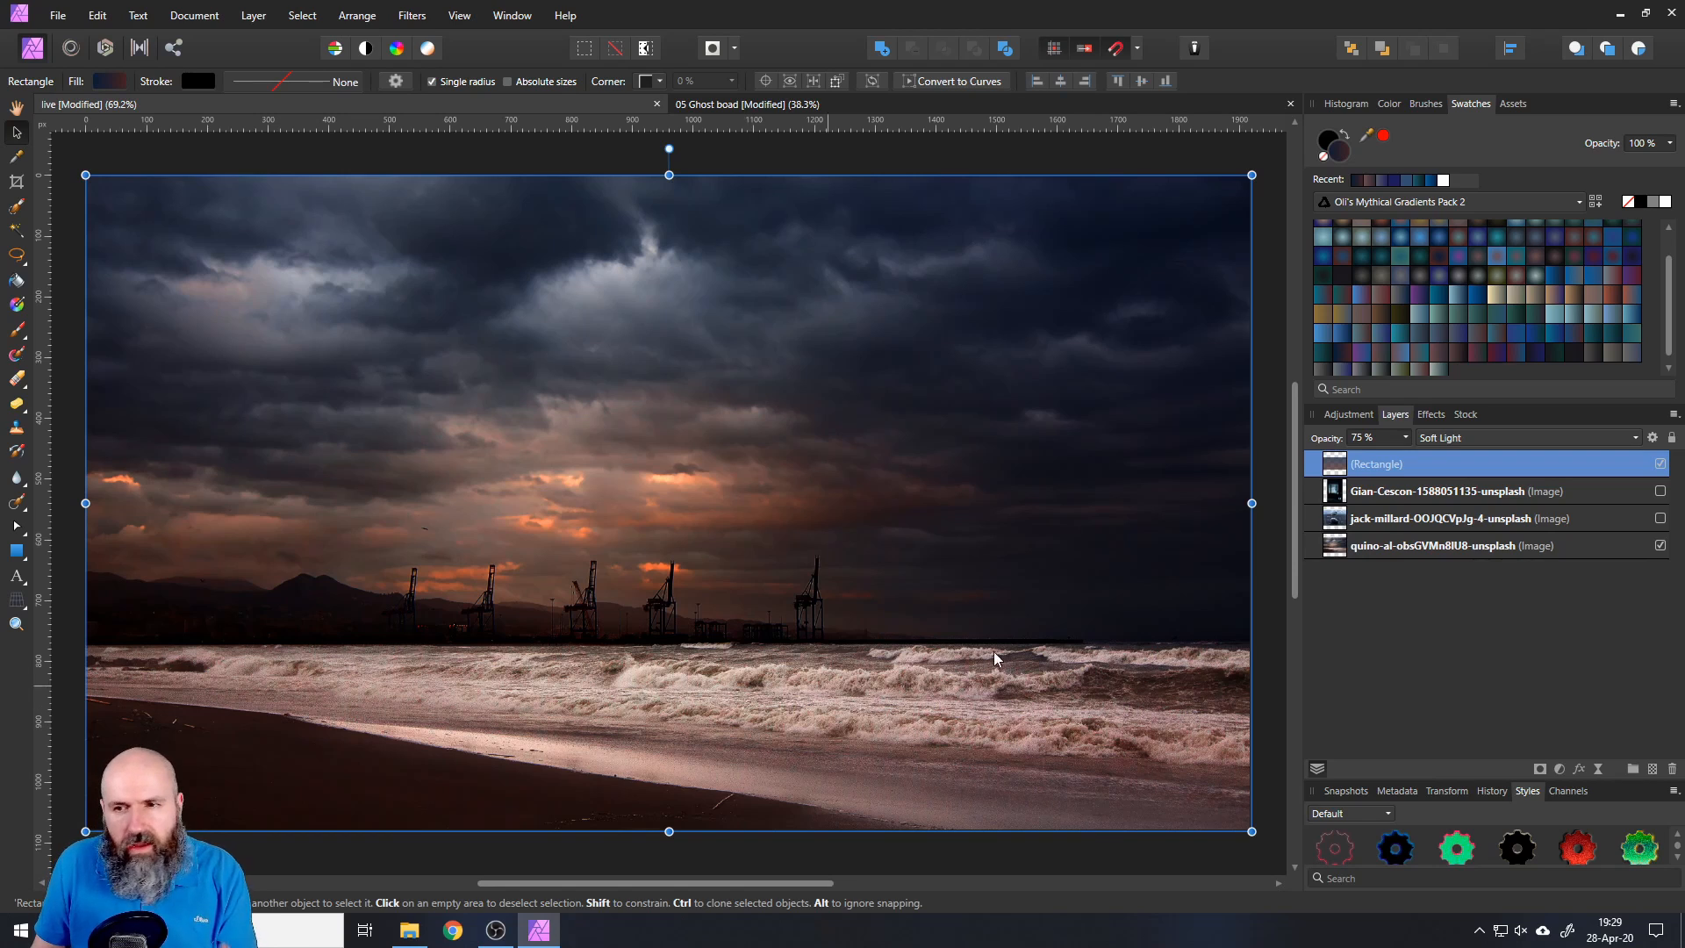
left_click(1324, 353)
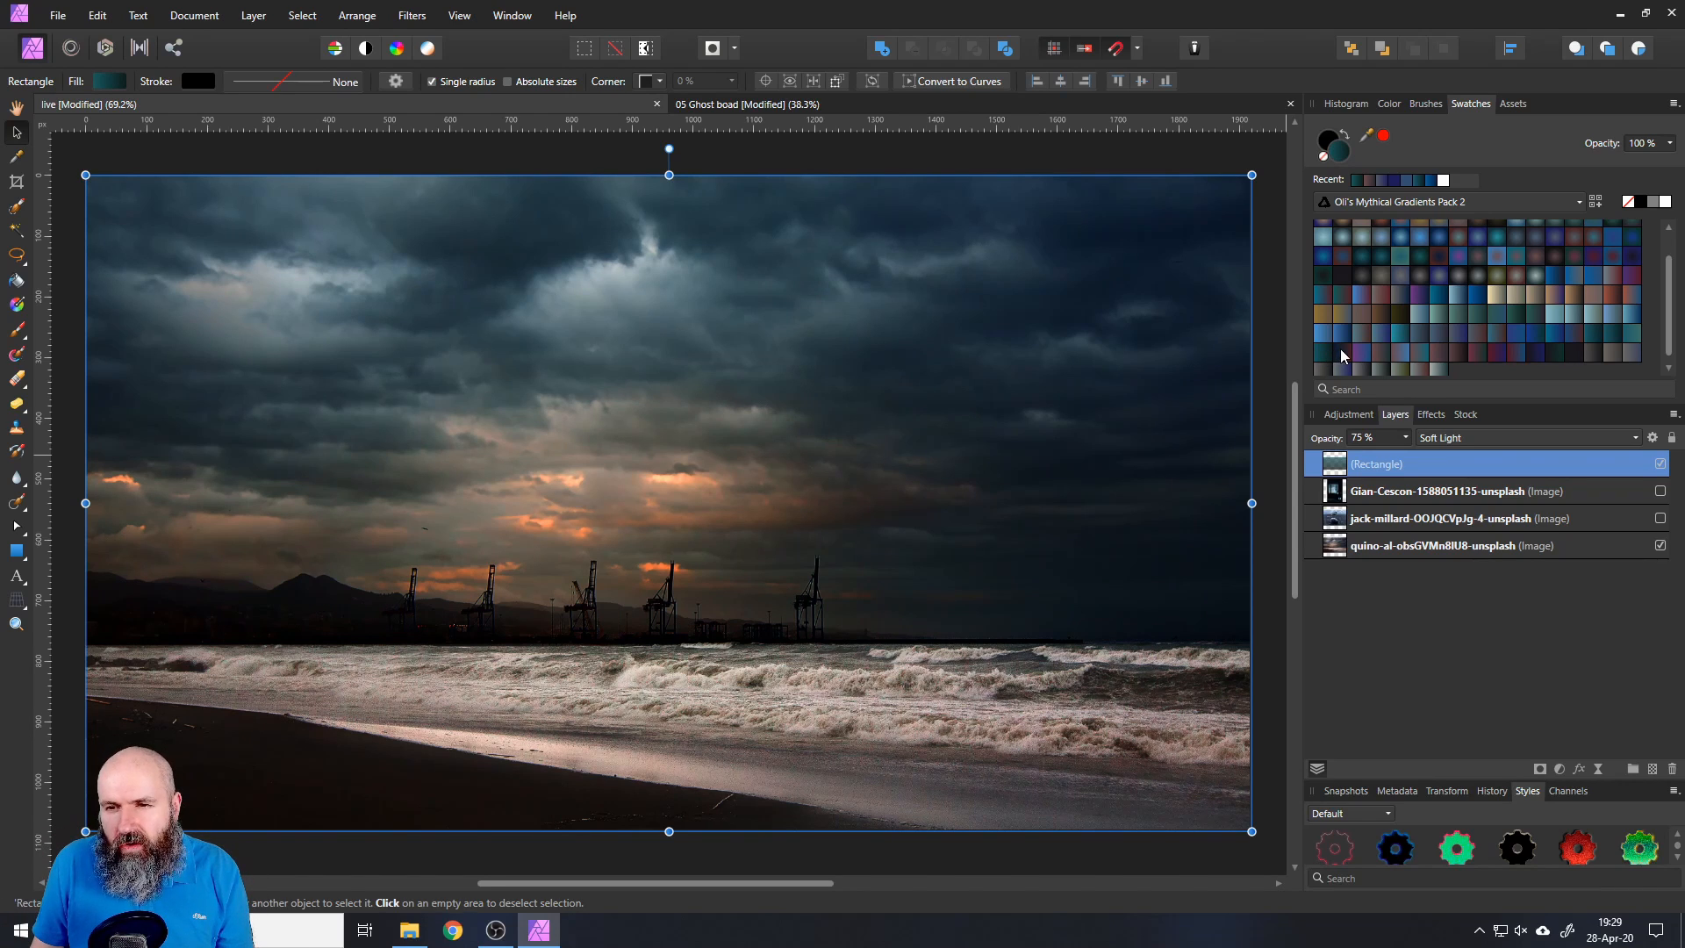
left_click(1340, 350)
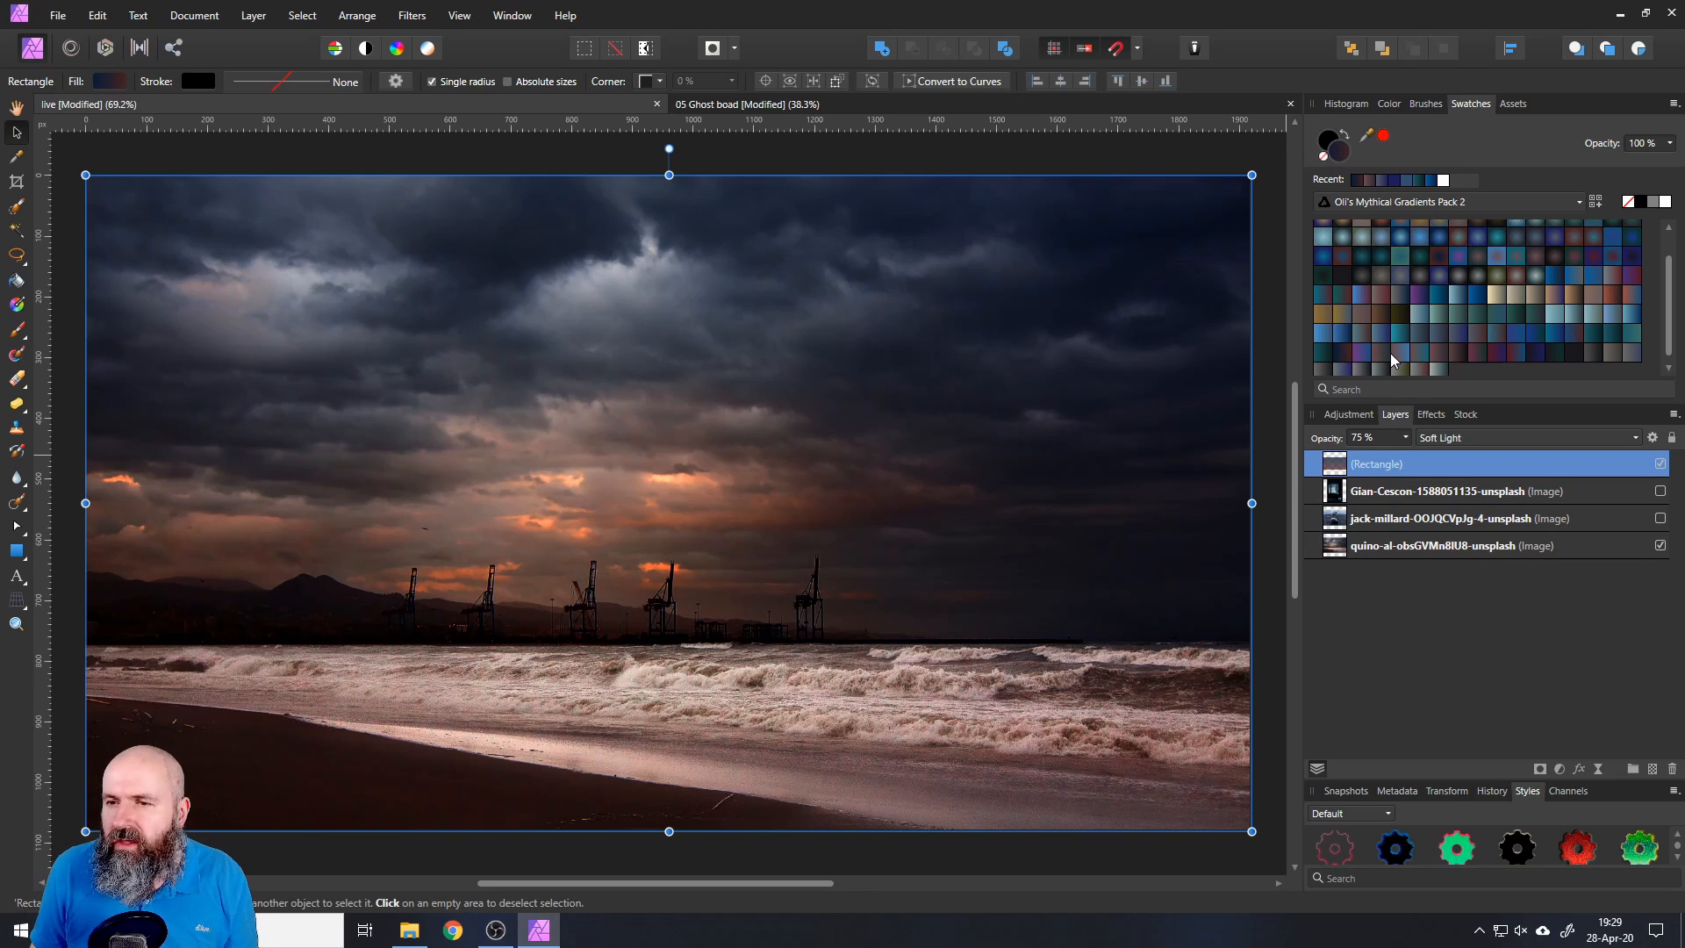
- Try more gradients on the rectangle, fill it with Oli's Mythical Gradients Pack 2 72, and deselect it
left_click(1499, 331)
left_click(1459, 310)
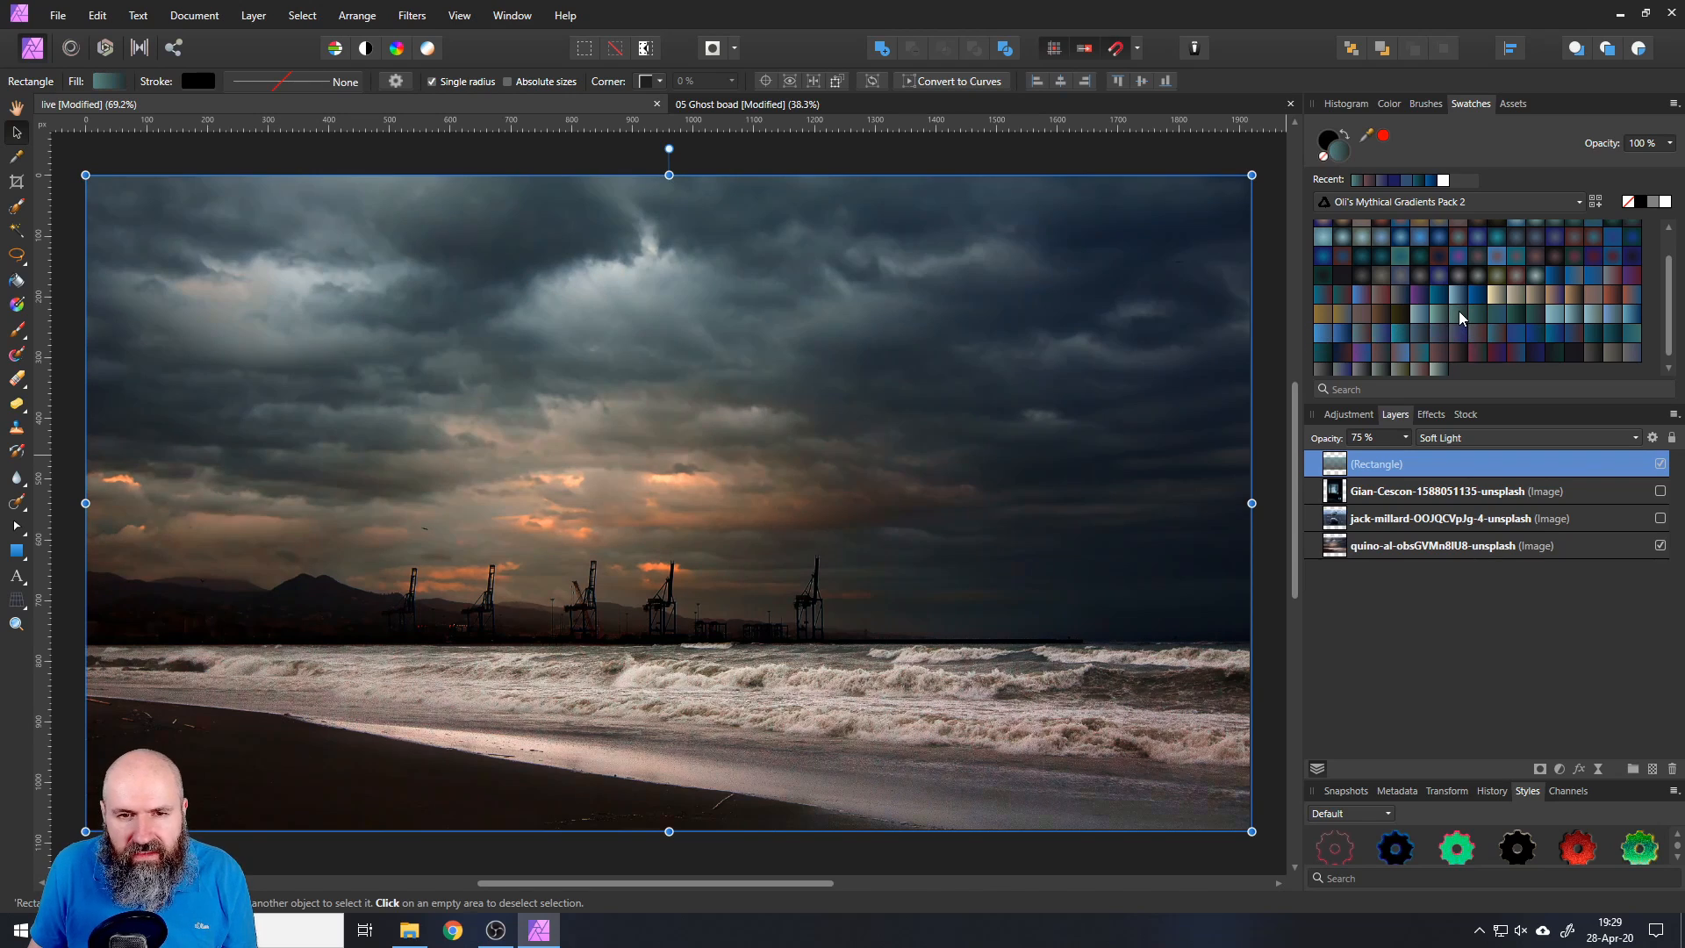
left_click(1383, 311)
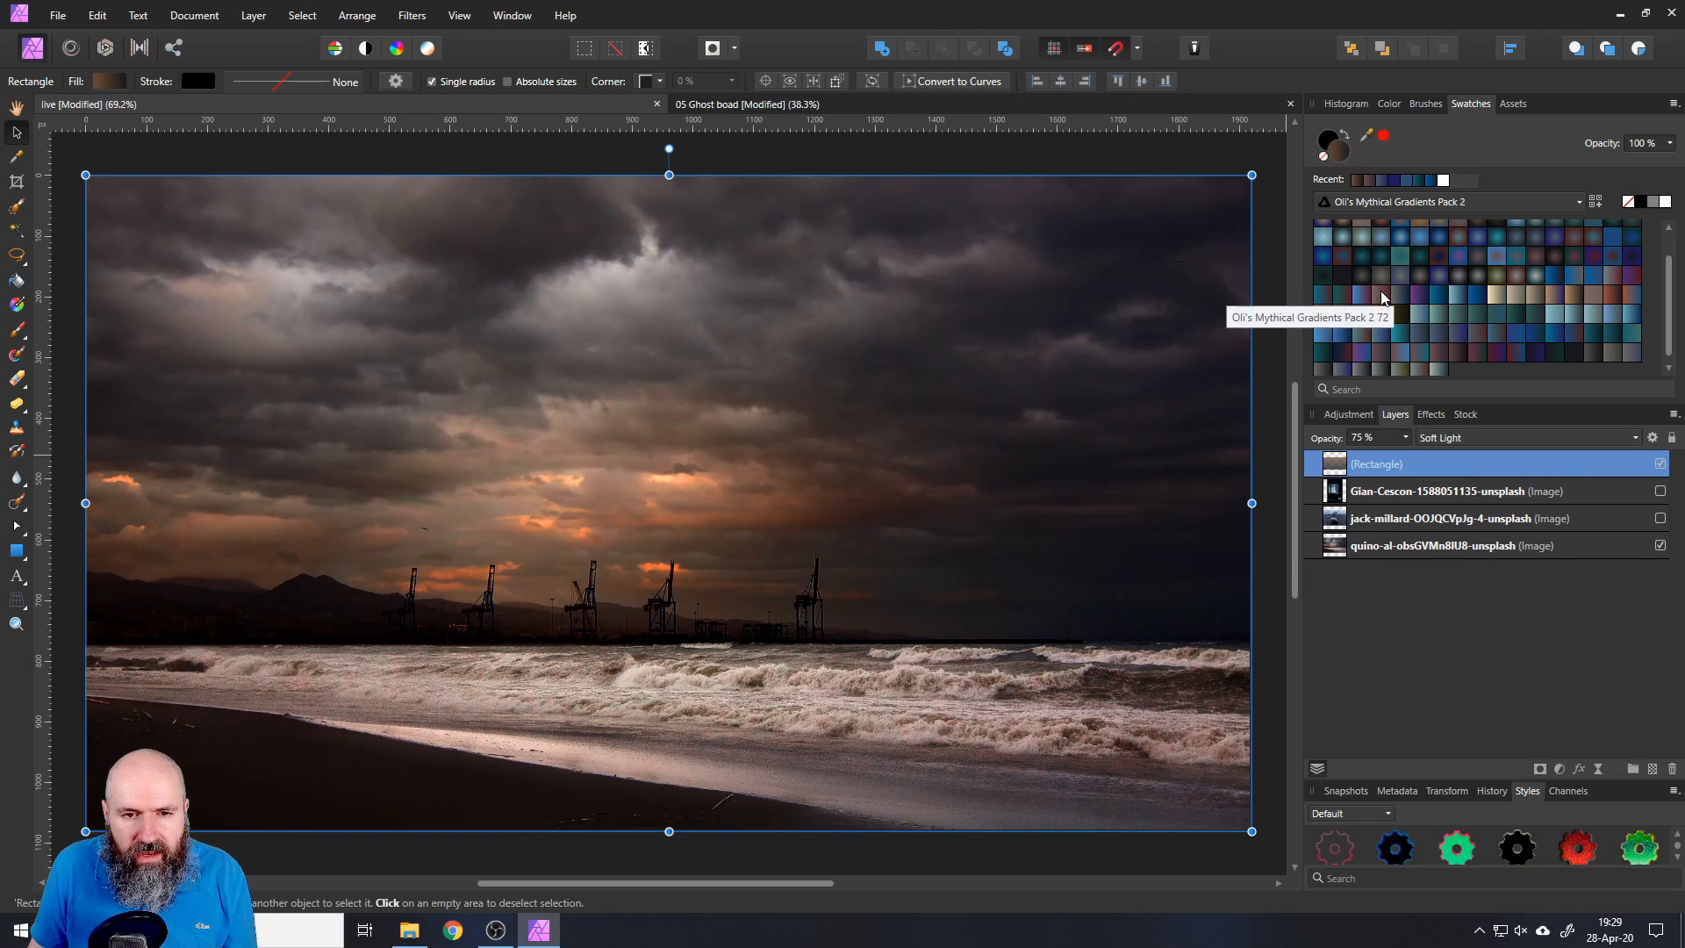
left_click(1382, 292)
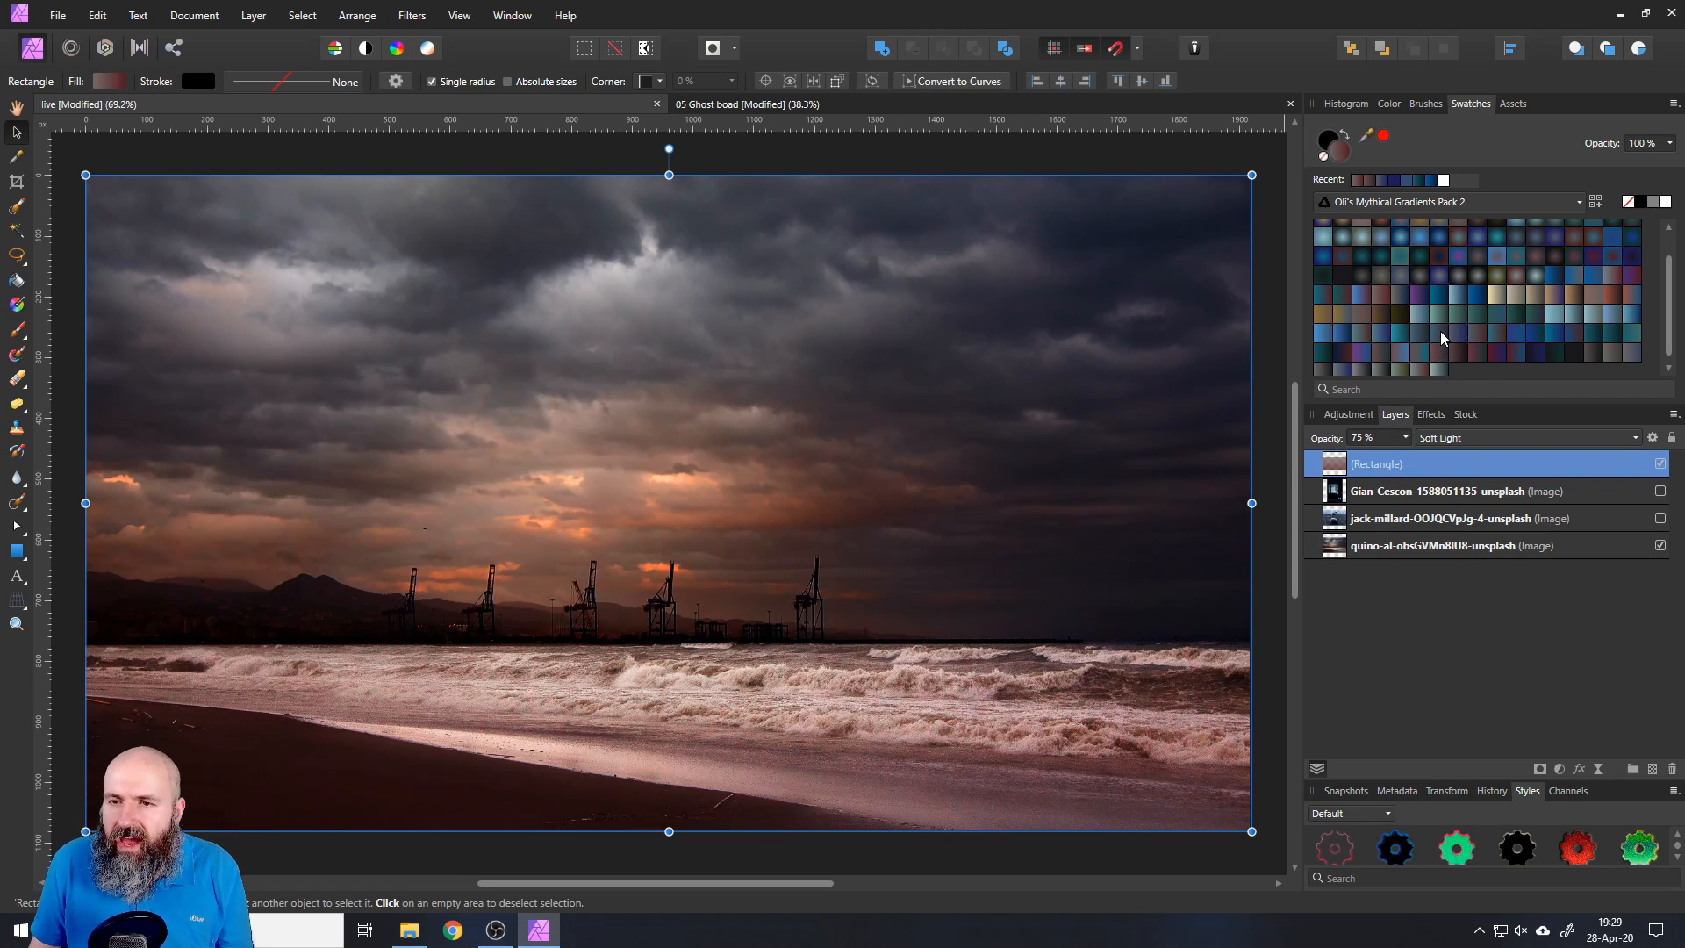
left_click(1271, 324)
left_click(1277, 330)
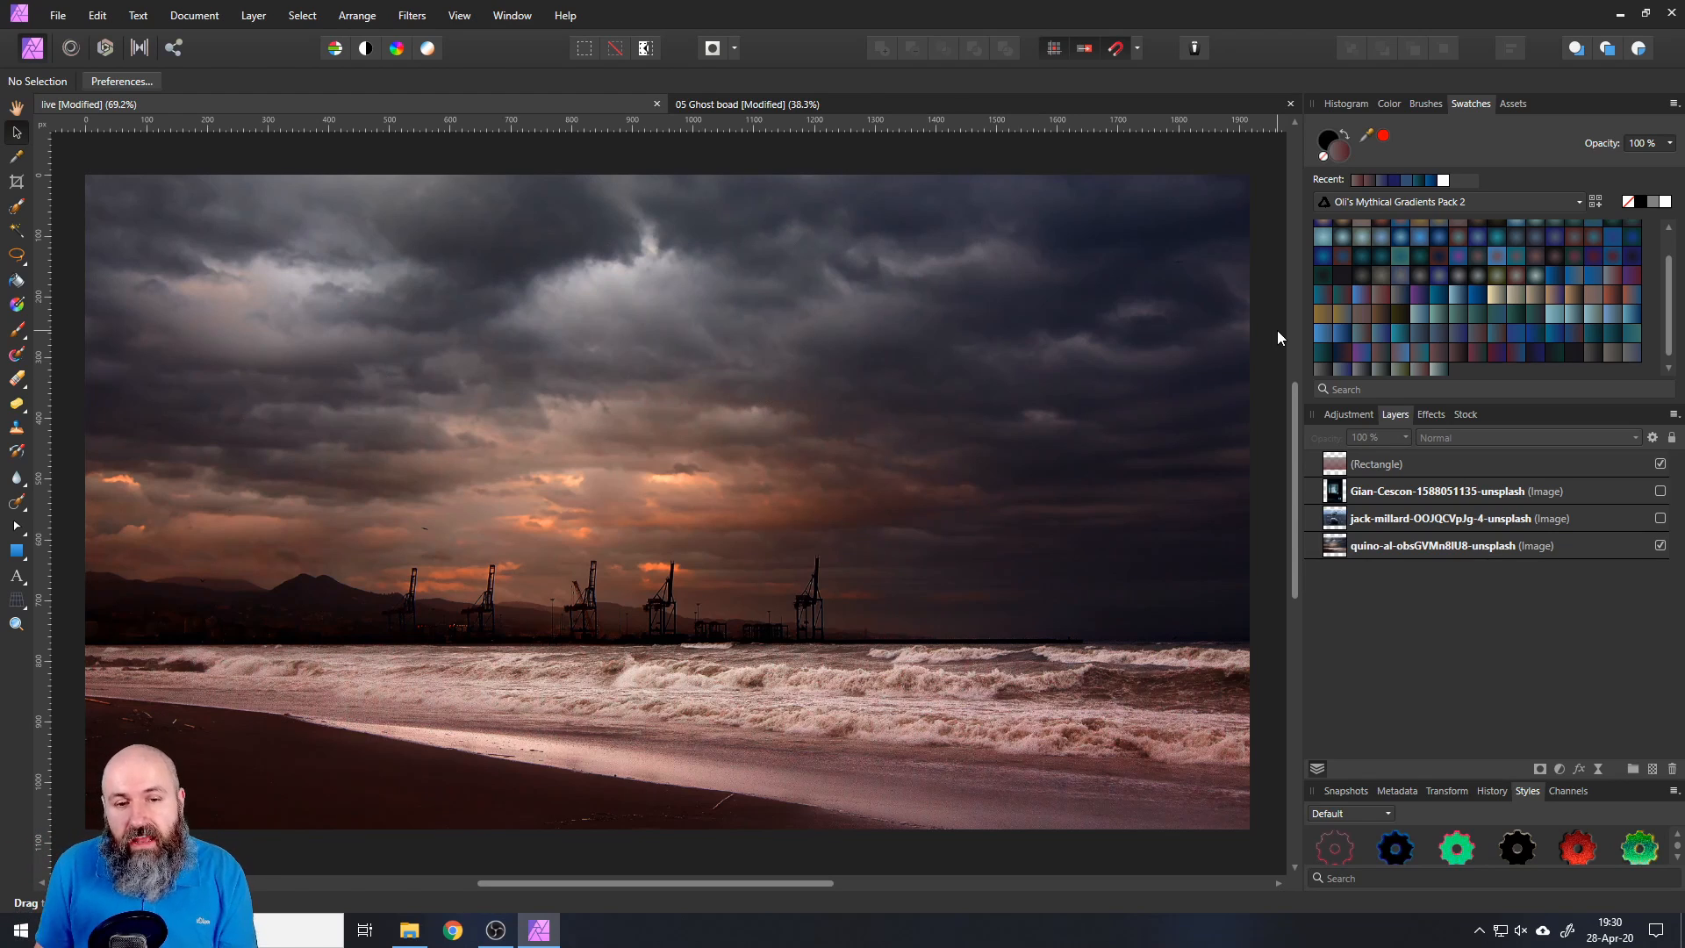
- Make the jack-millard plane wreck image visible and toggle the rectangle layer off and on again over it
left_click(1661, 463)
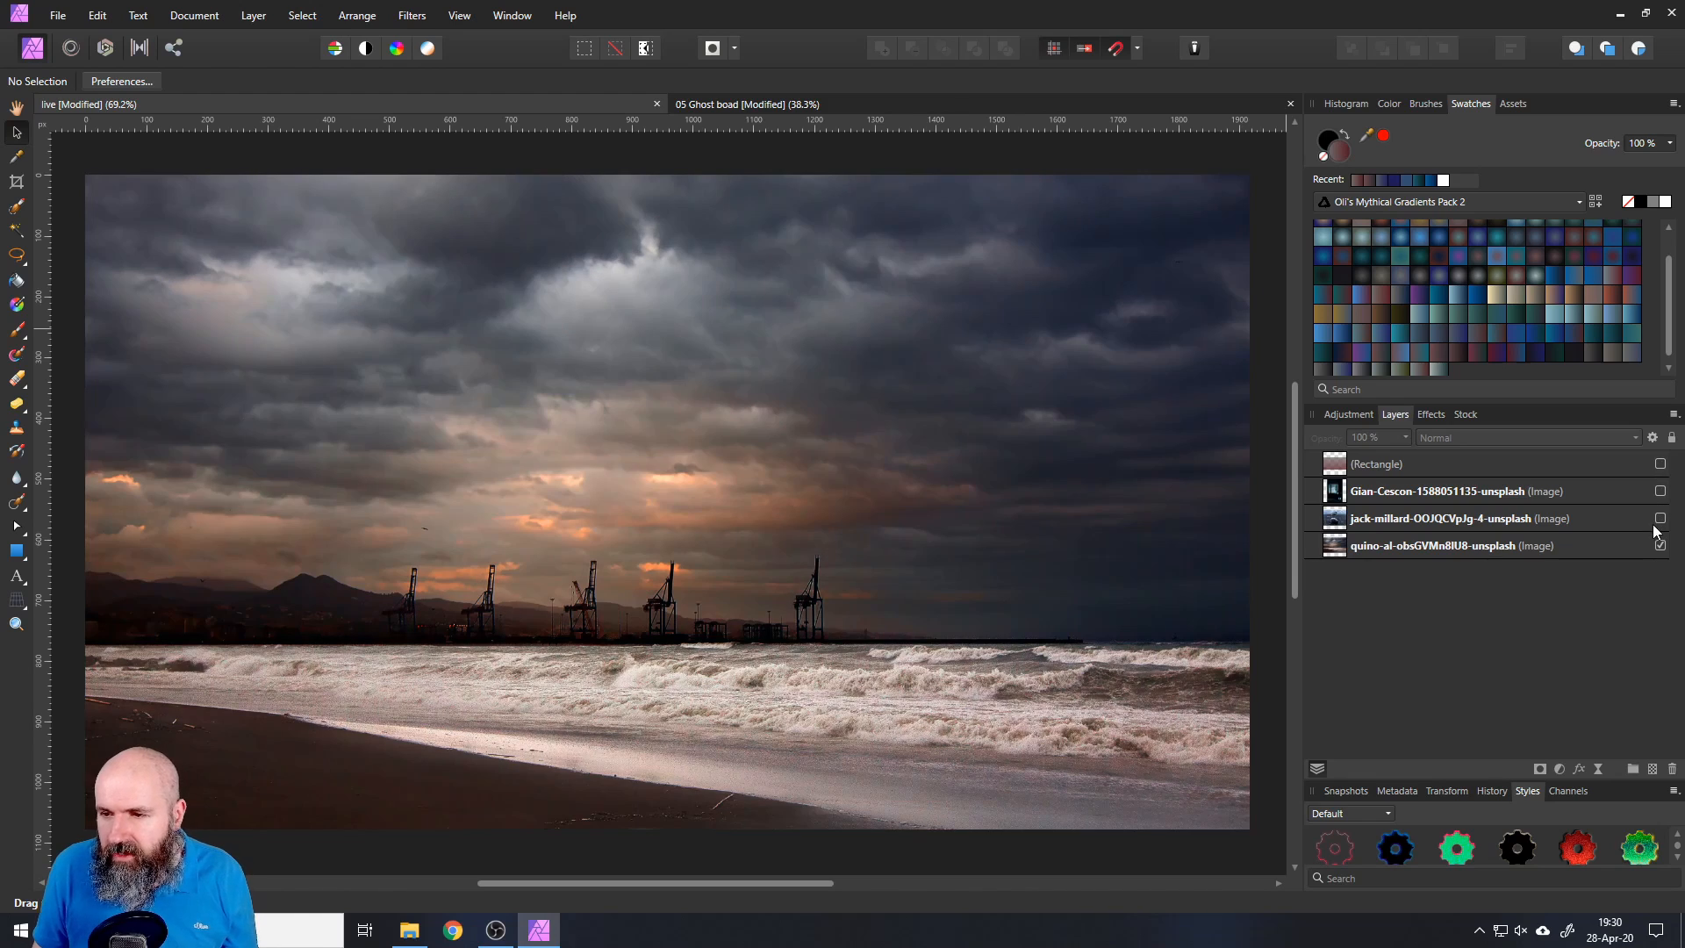
left_click(1661, 518)
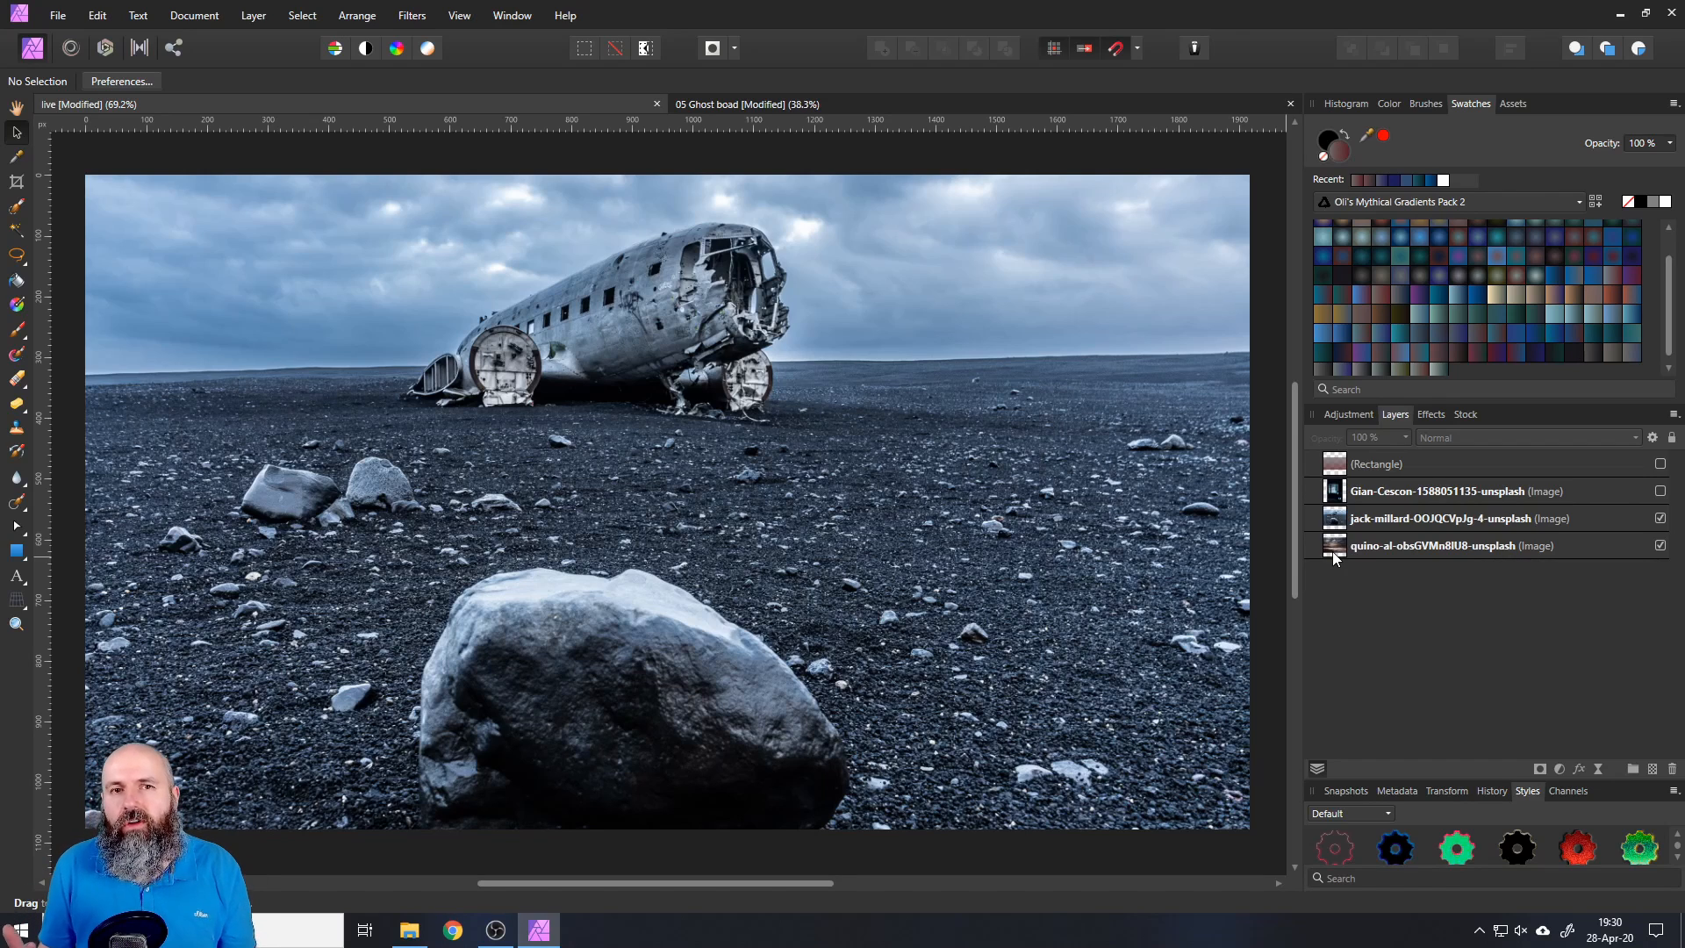
left_click(1661, 465)
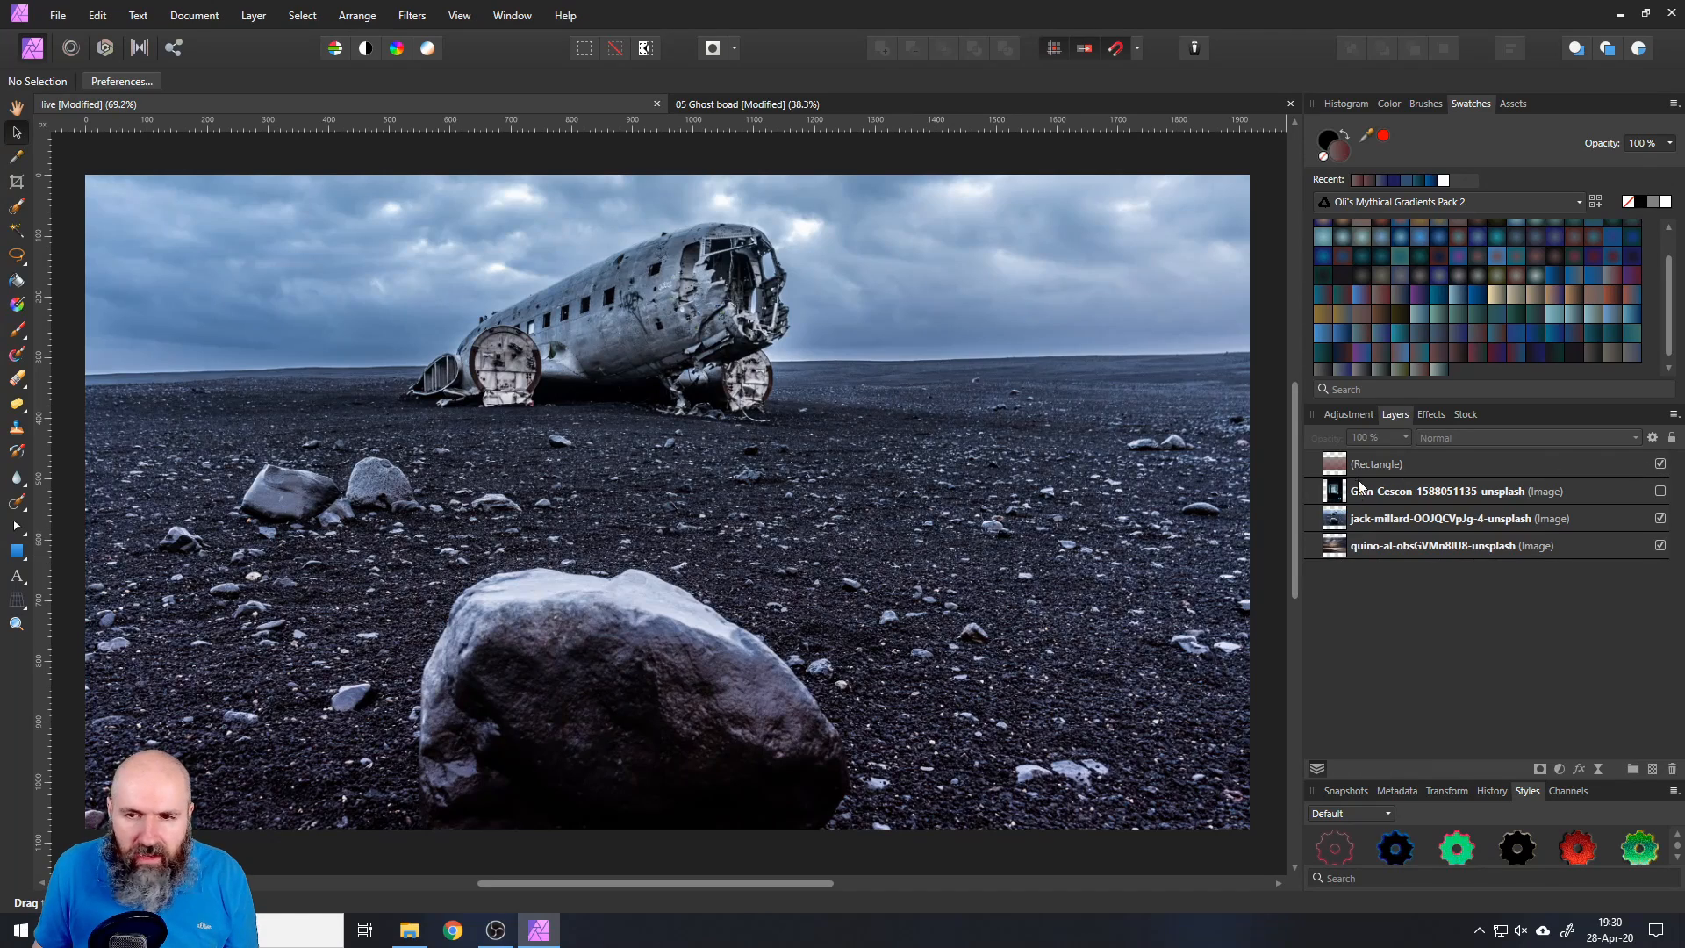
- Set the rectangle layer's blend mode to Overlay and its opacity to 54%
left_click(1335, 467)
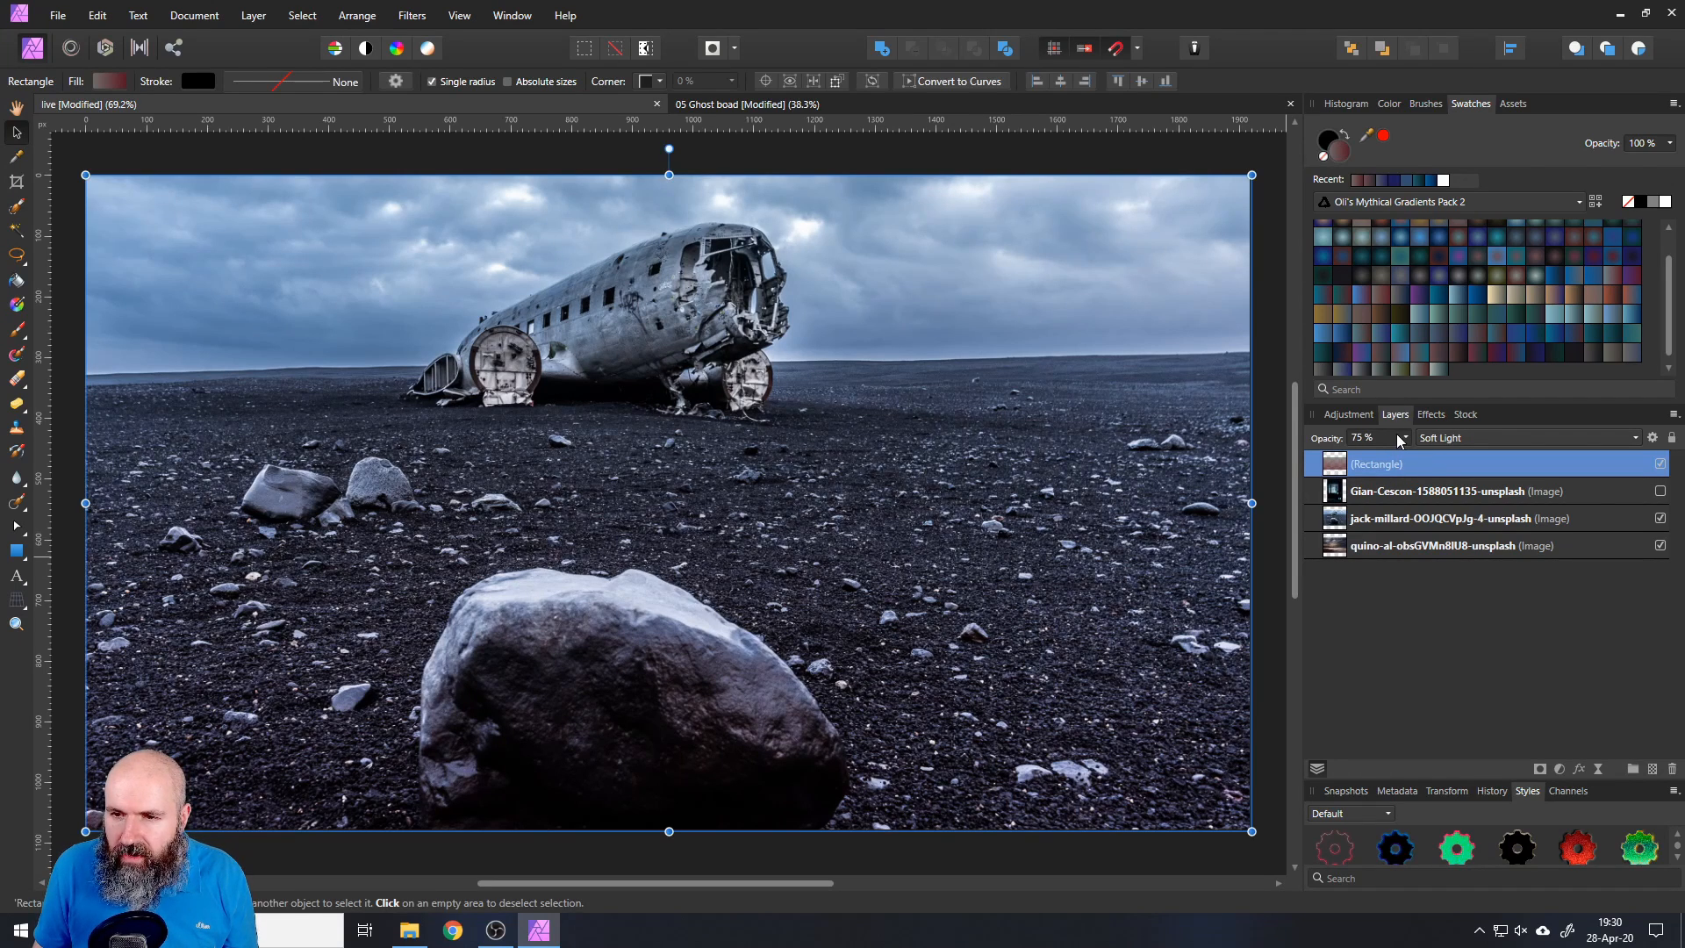
left_click(1450, 438)
scroll(1475, 449, "up", 1)
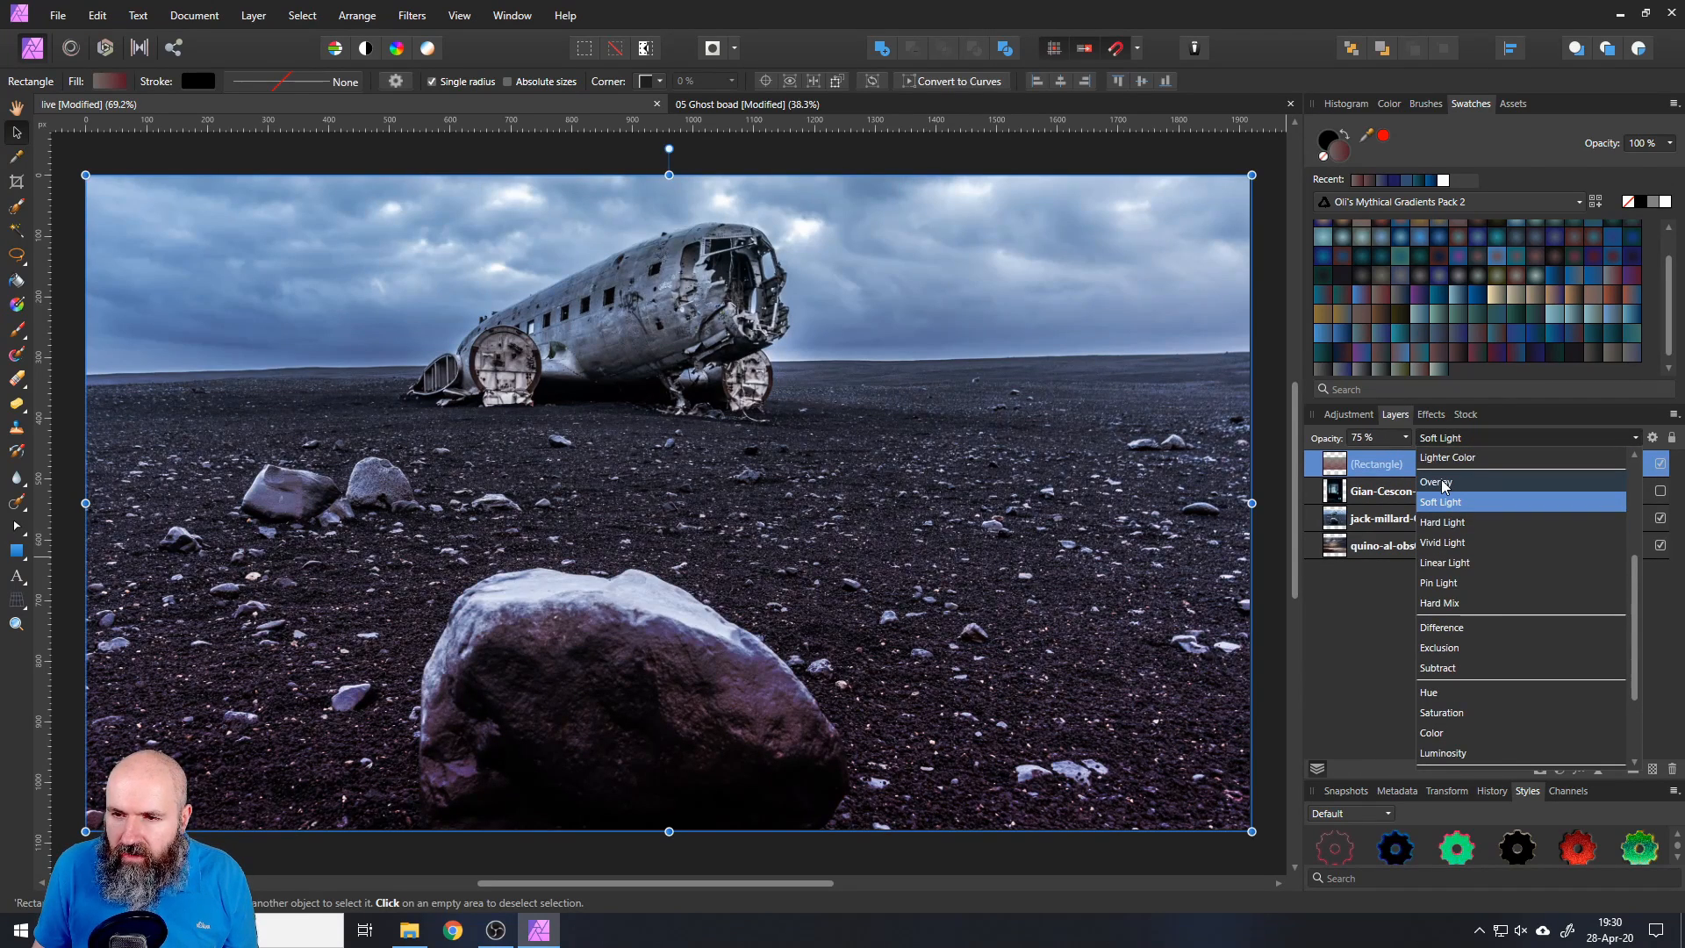
left_click(1428, 484)
left_click(1406, 438)
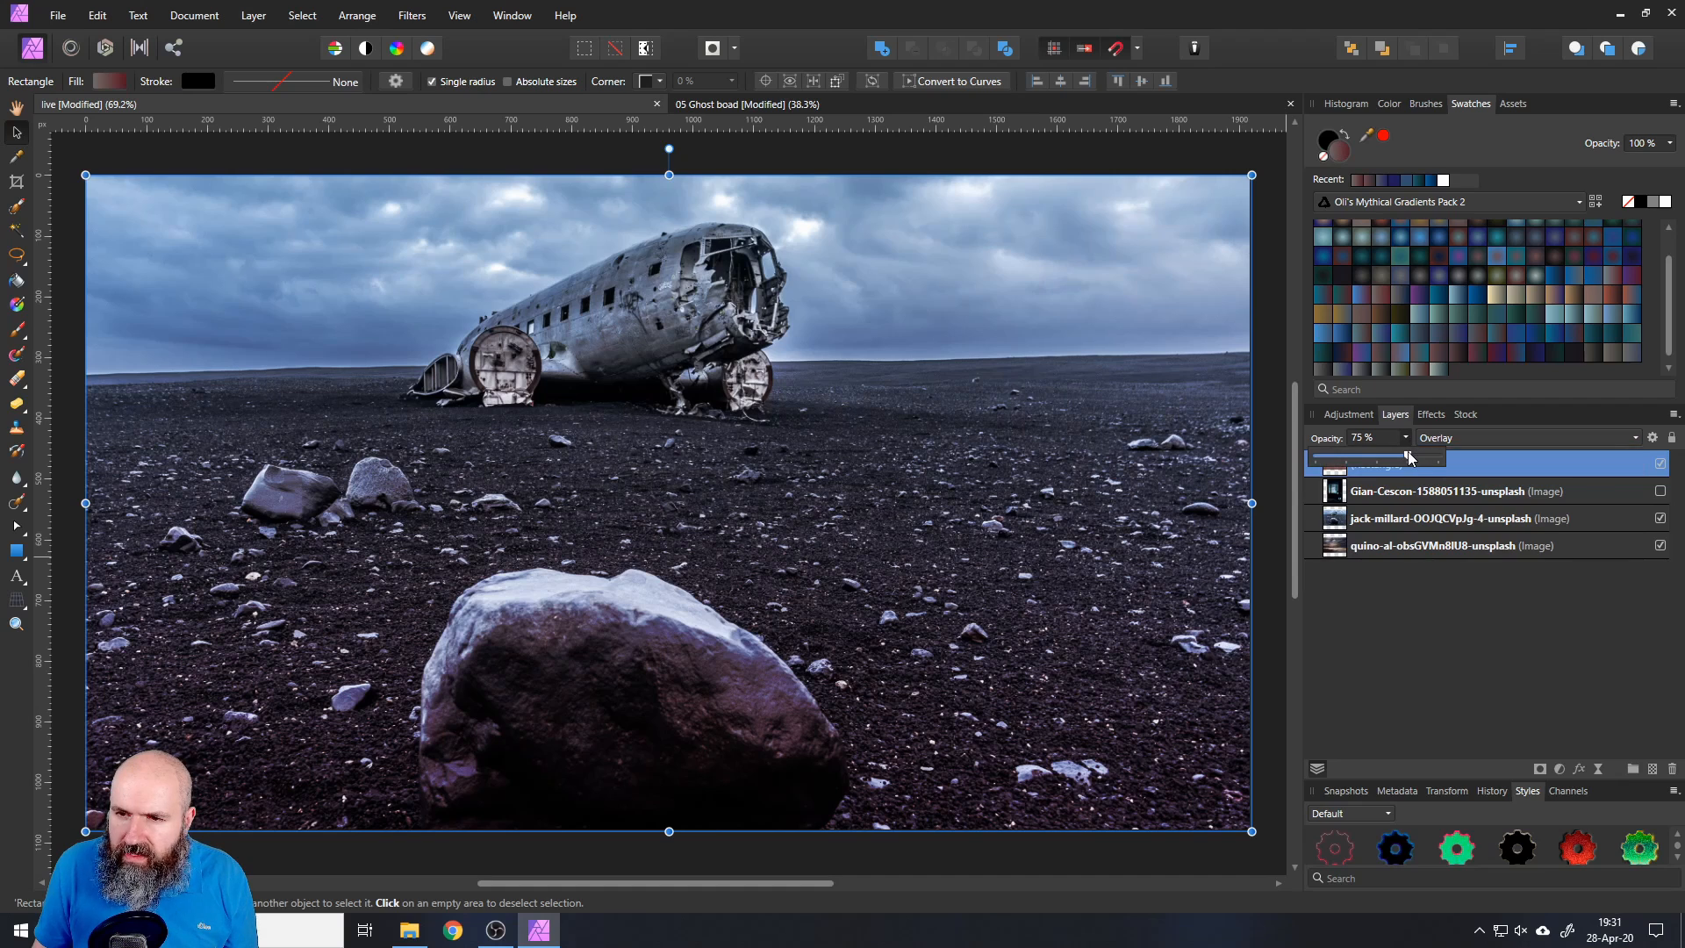
left_click_drag(1409, 454, 1383, 454)
left_click(1405, 438)
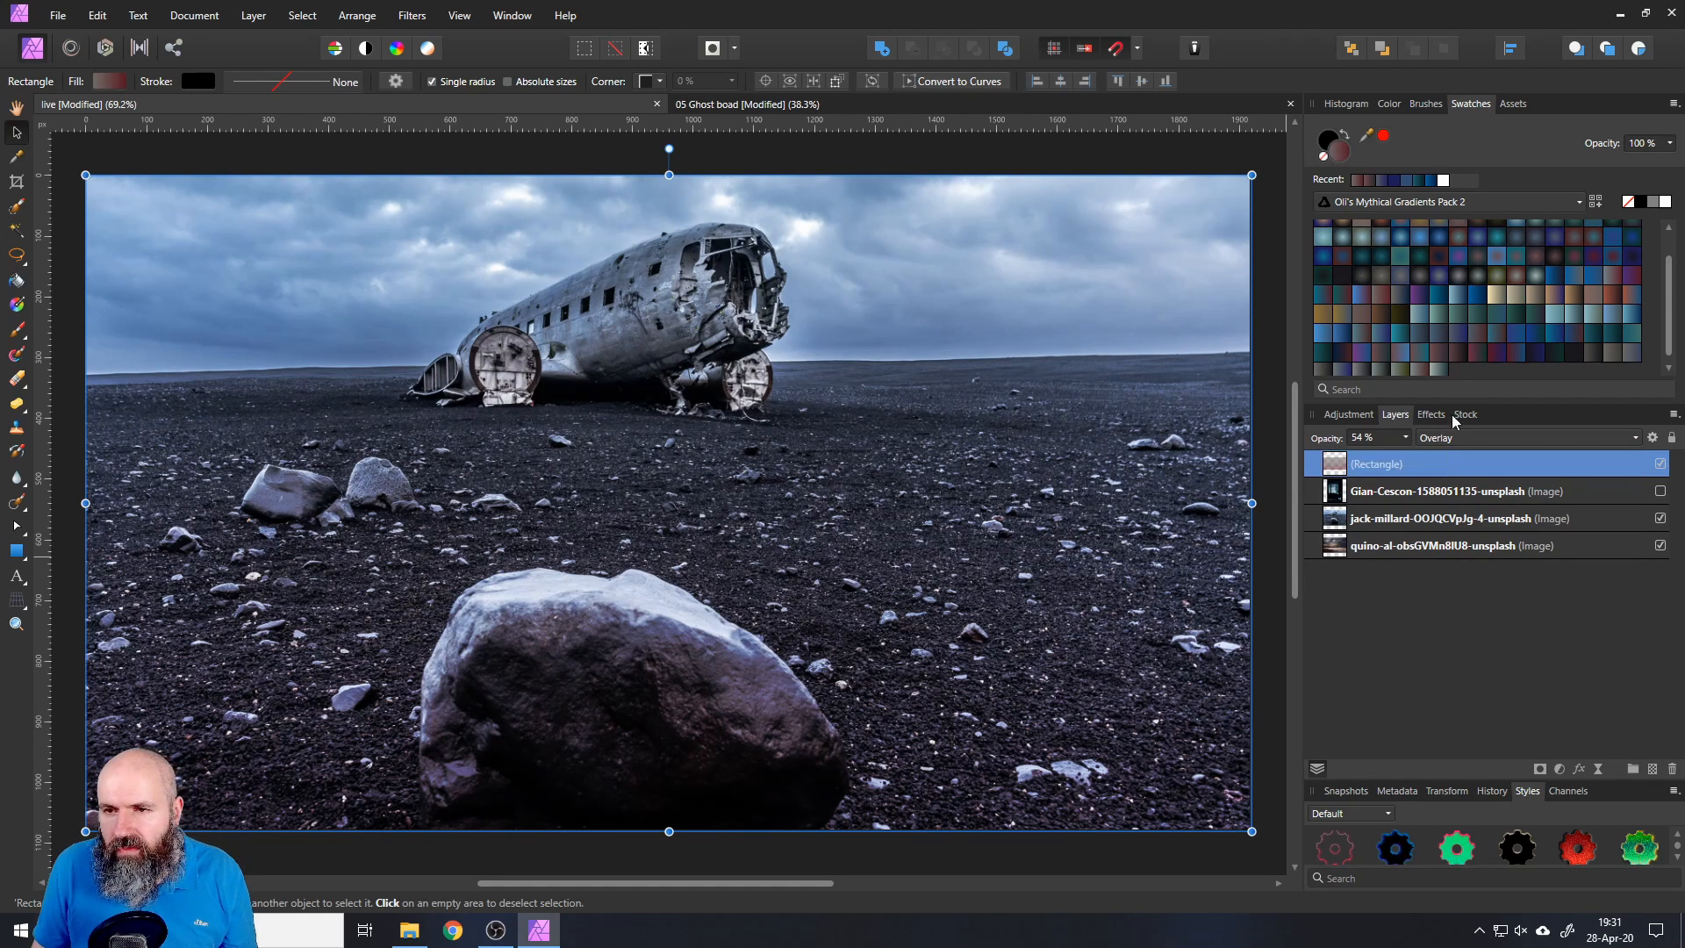
- Try a teal and a blue gradient on the rectangle, and toggle its visibility to compare the blue grade with the ungraded plane wreck image
left_click(1344, 293)
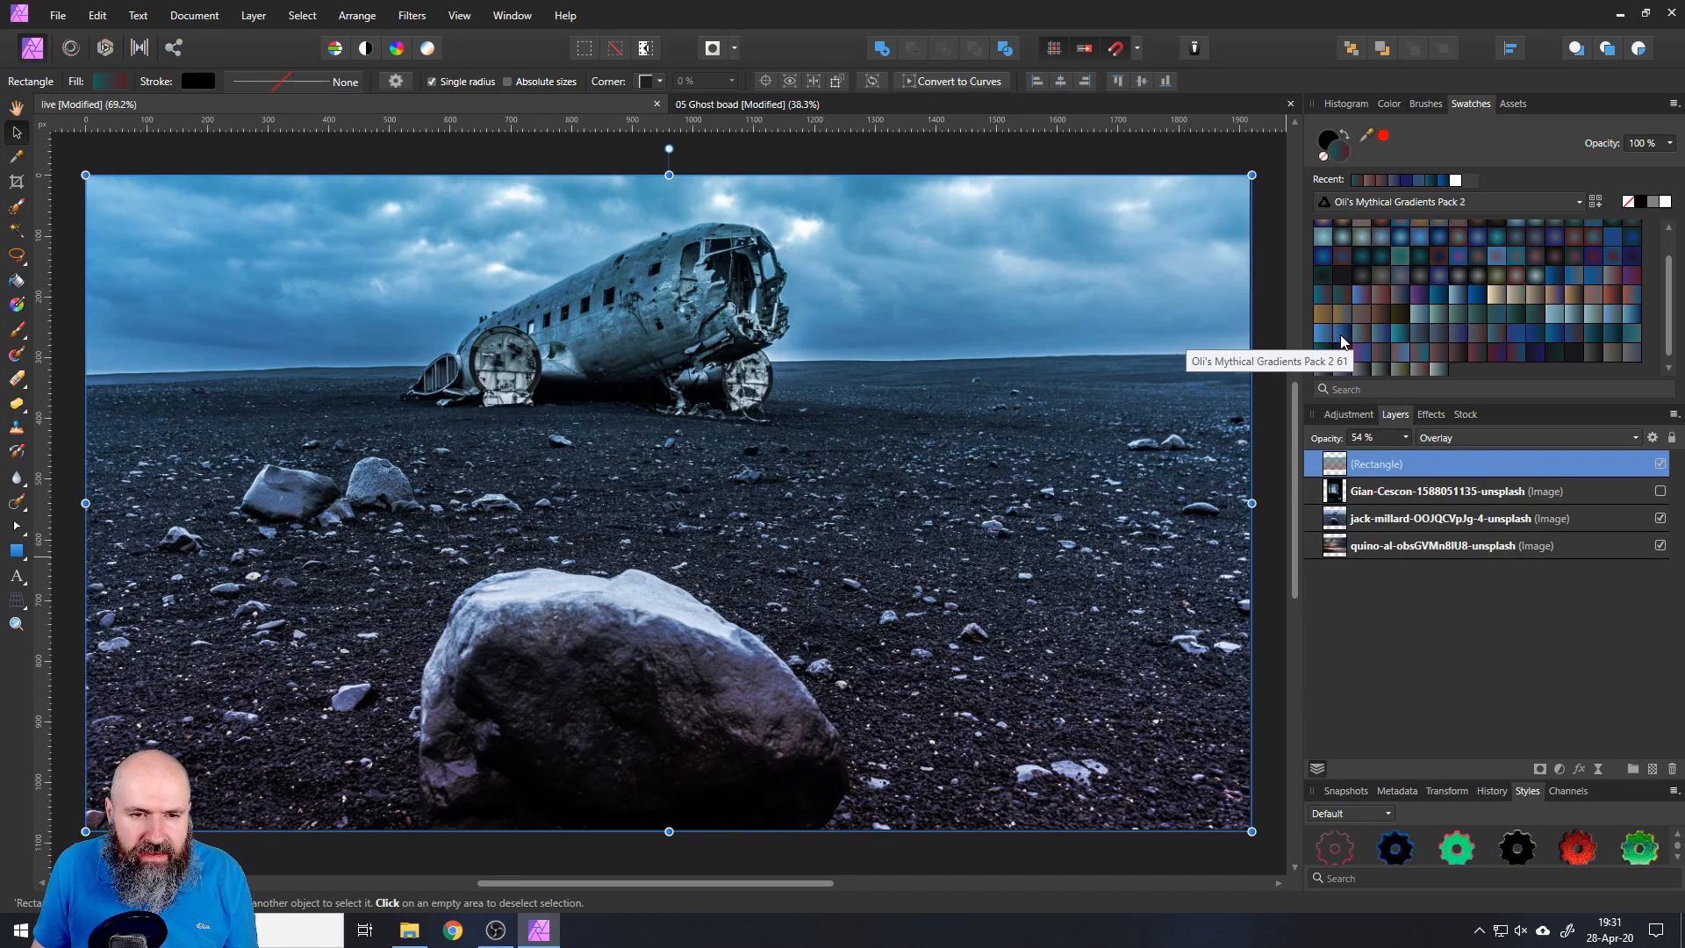
left_click(1341, 336)
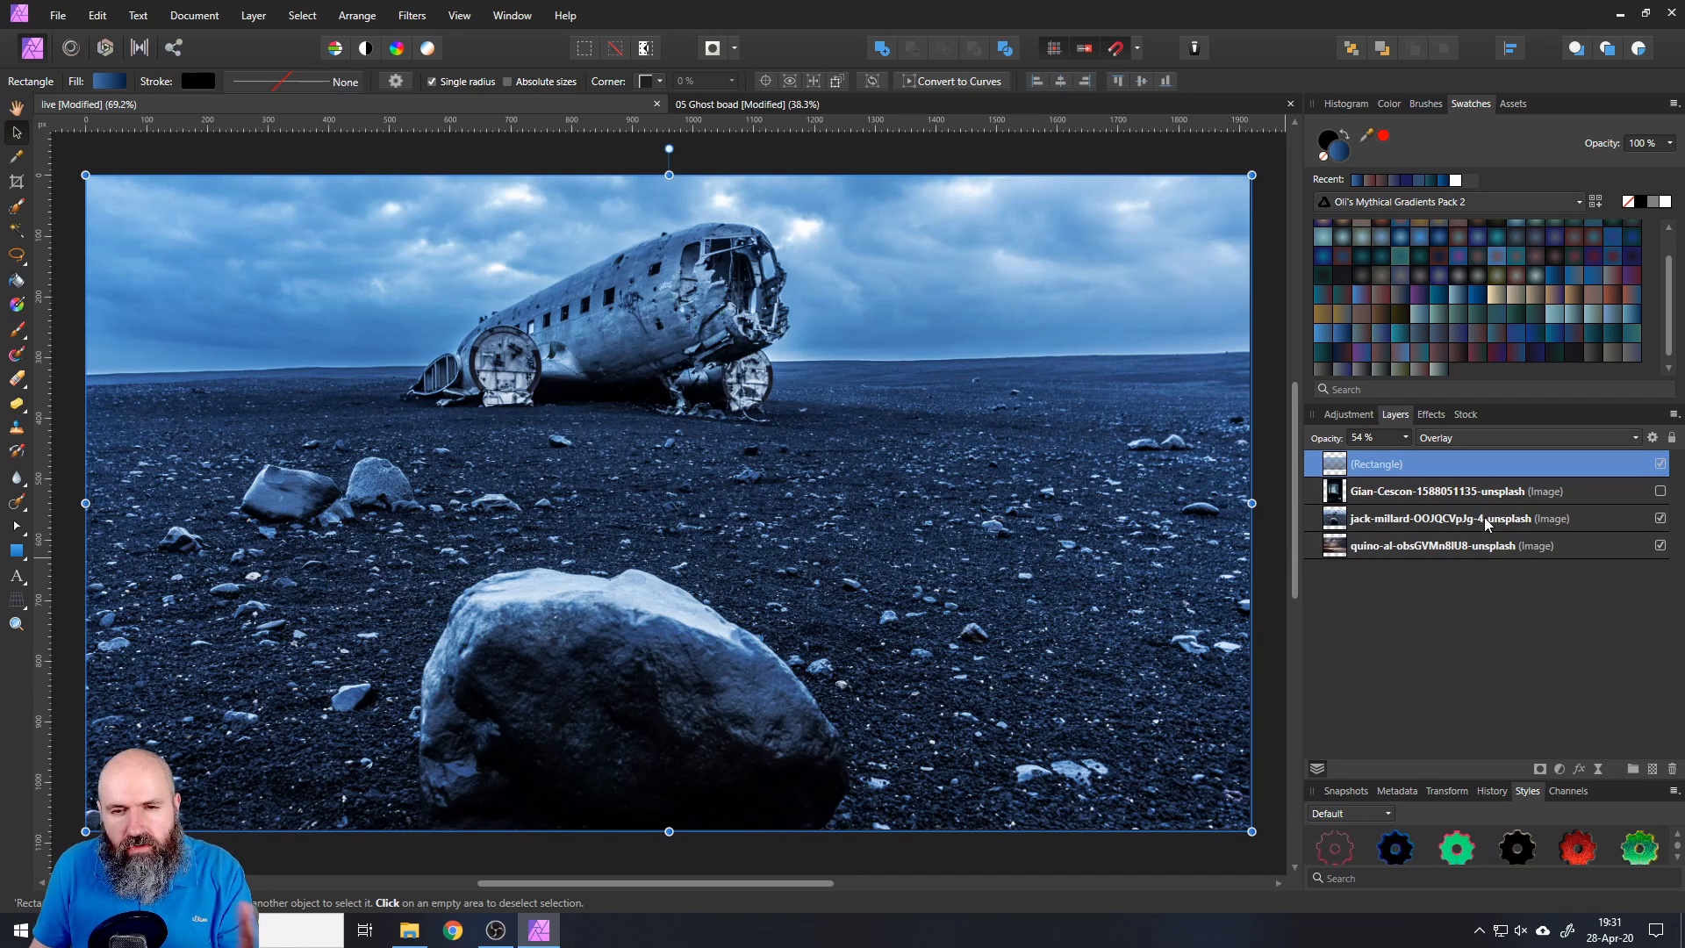
left_click_drag(1488, 525, 1659, 551)
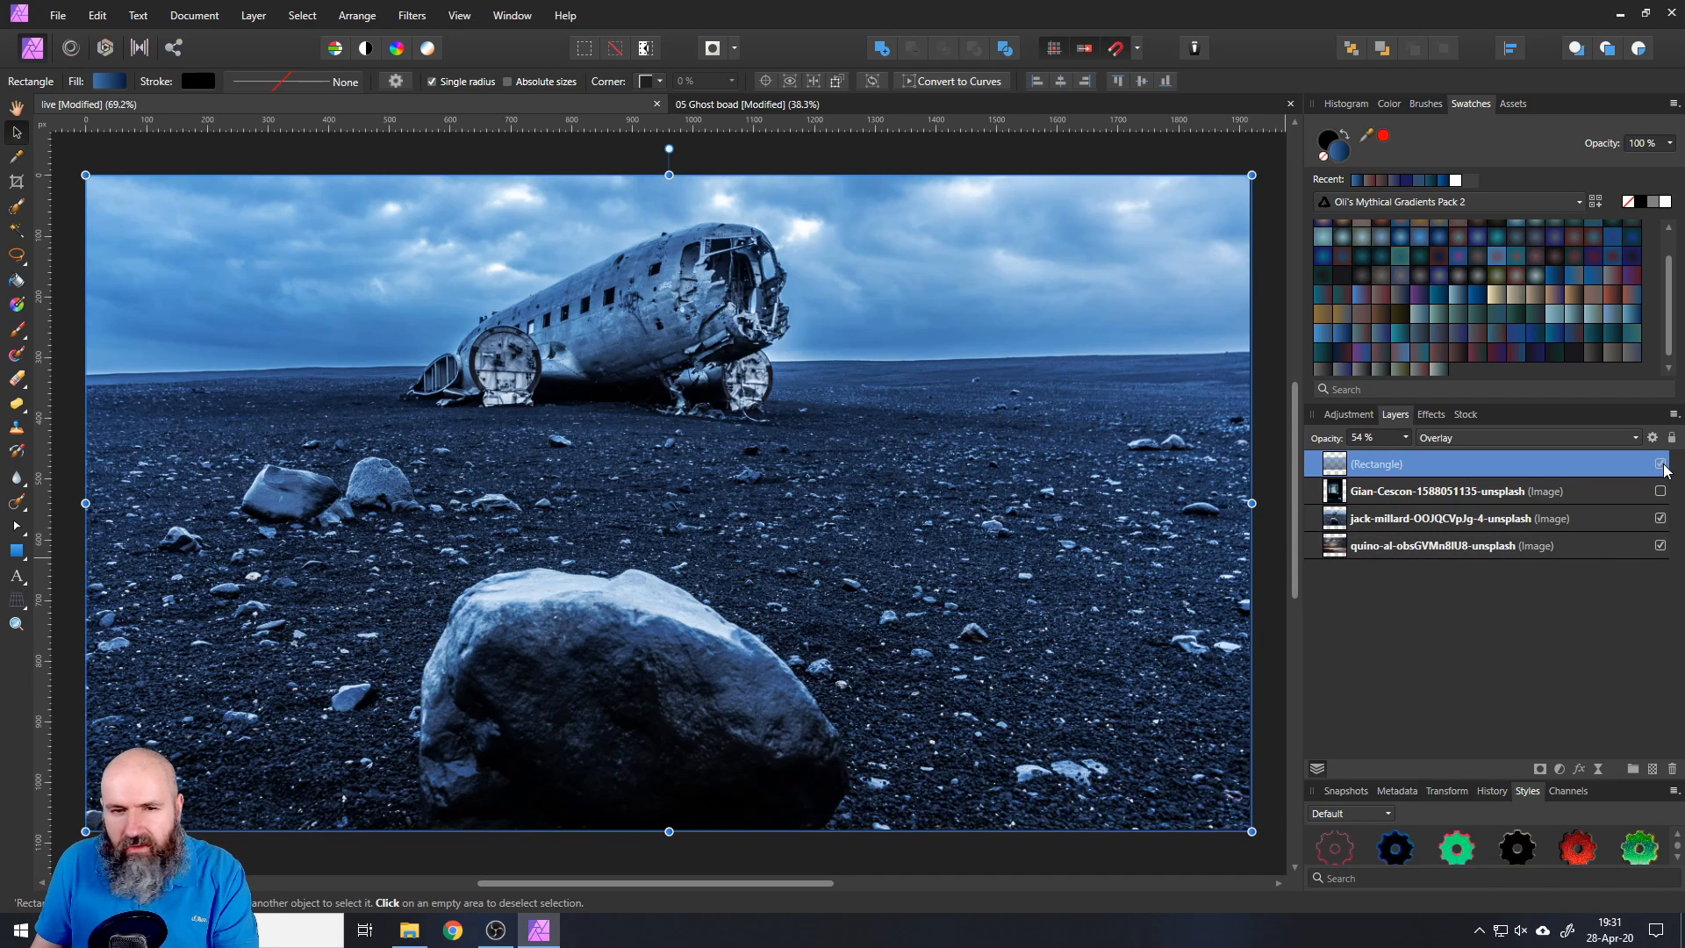
left_click(1661, 463)
left_click(1660, 463)
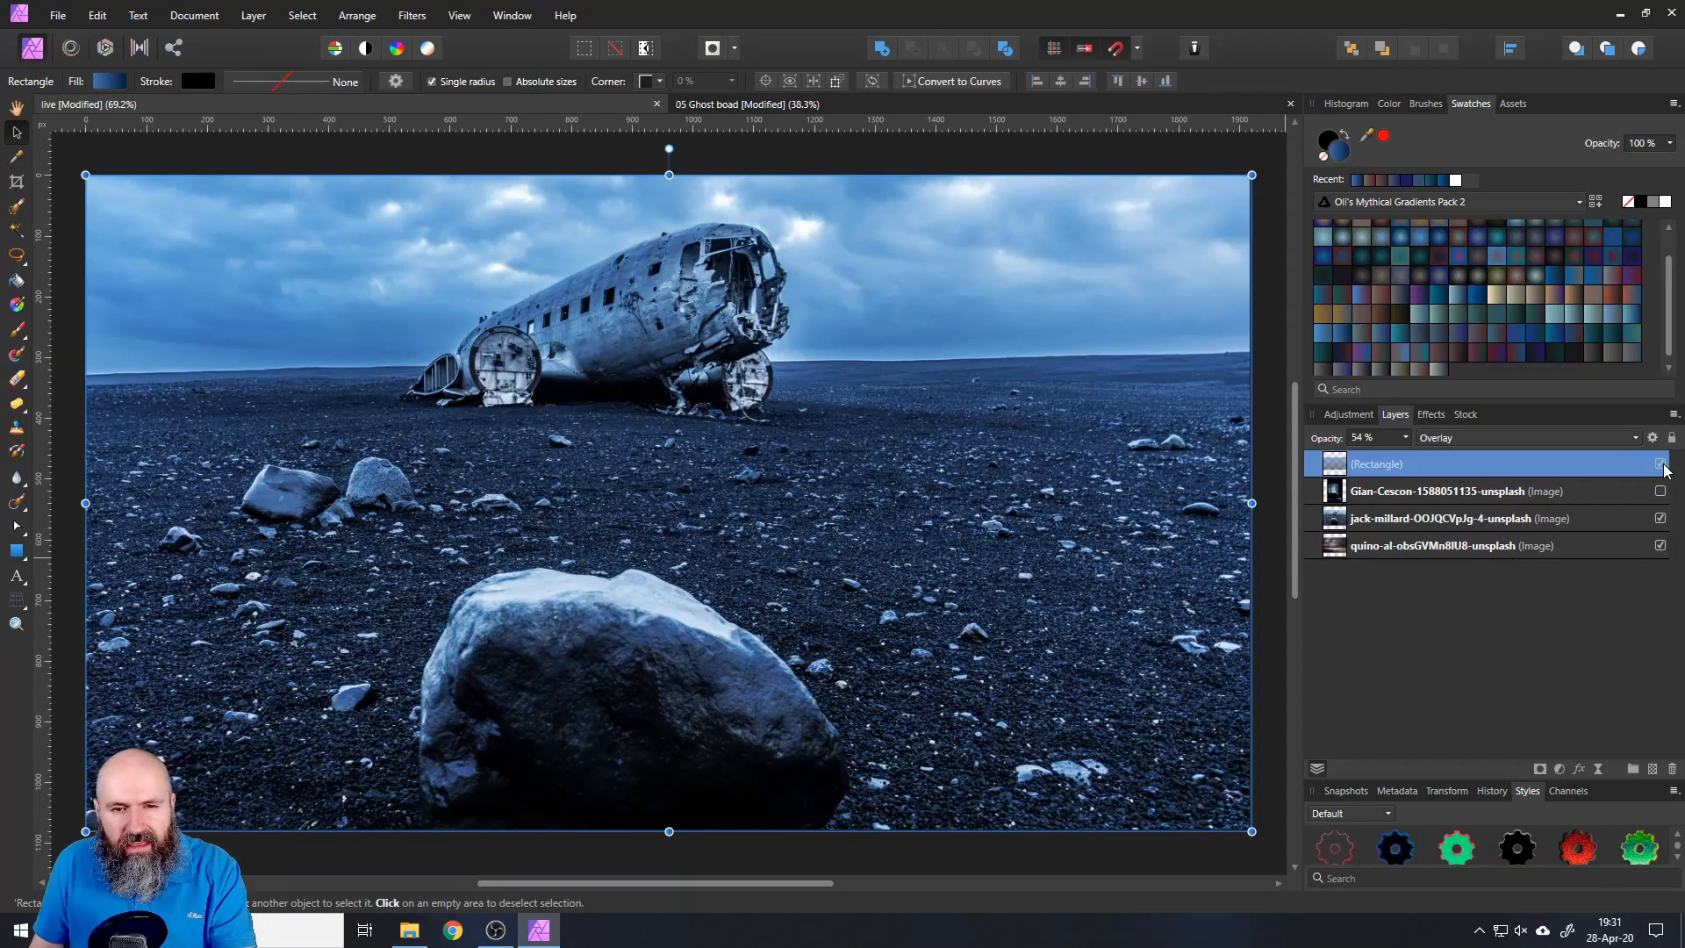
left_click(1660, 463)
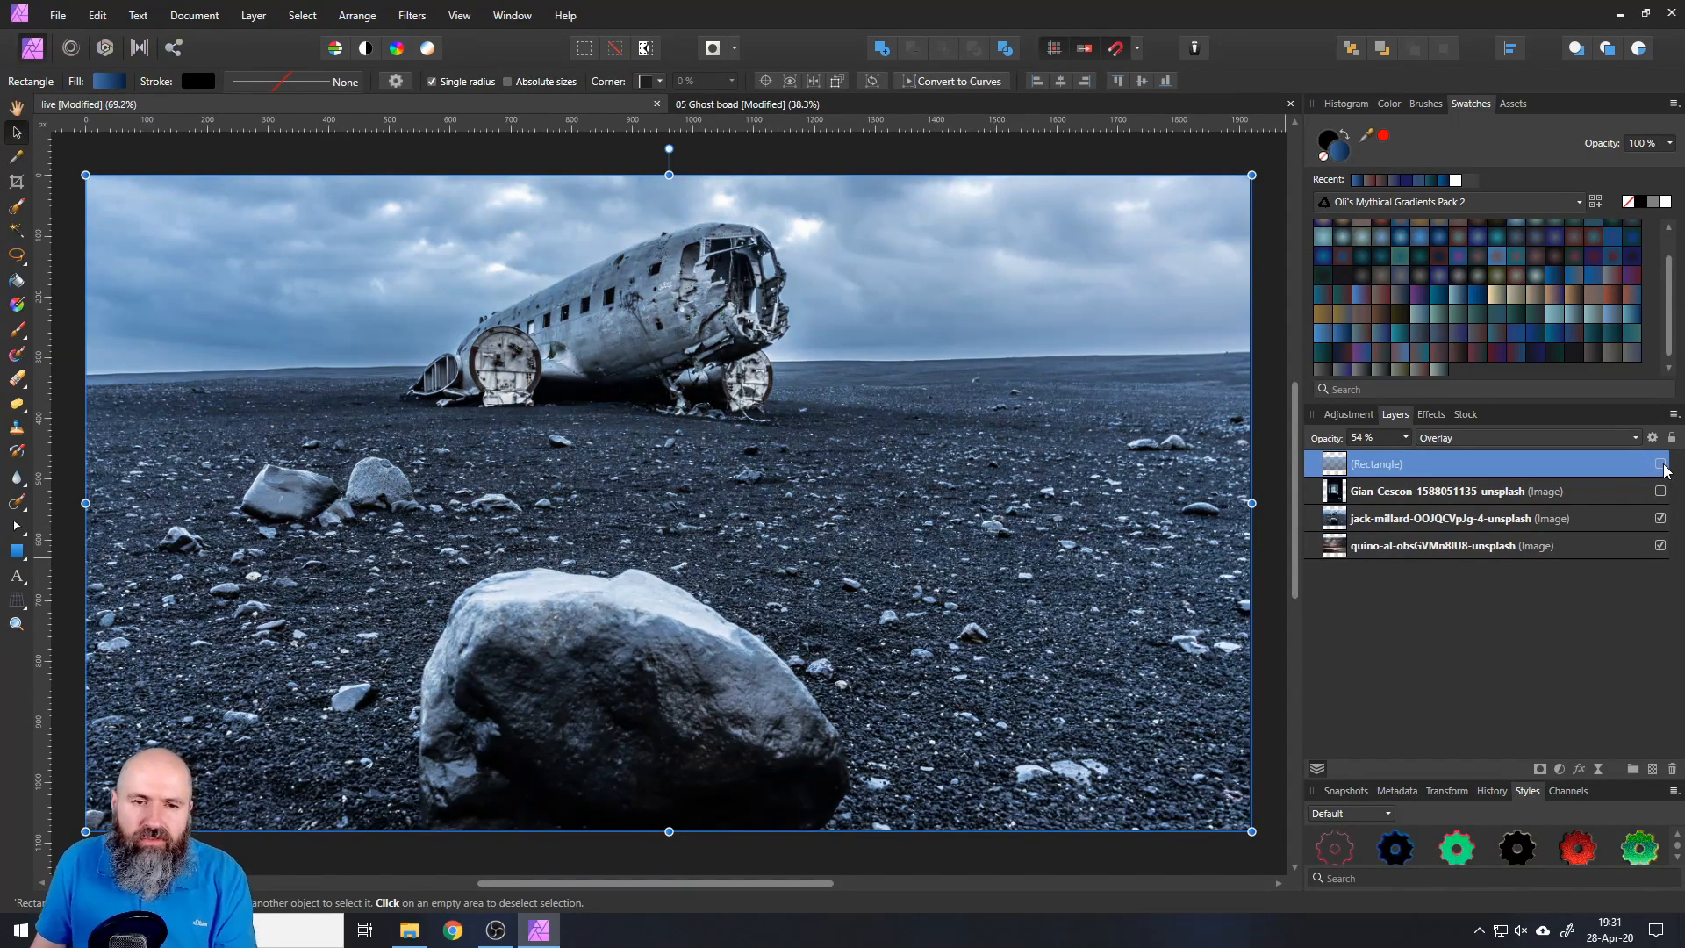
left_click(1661, 463)
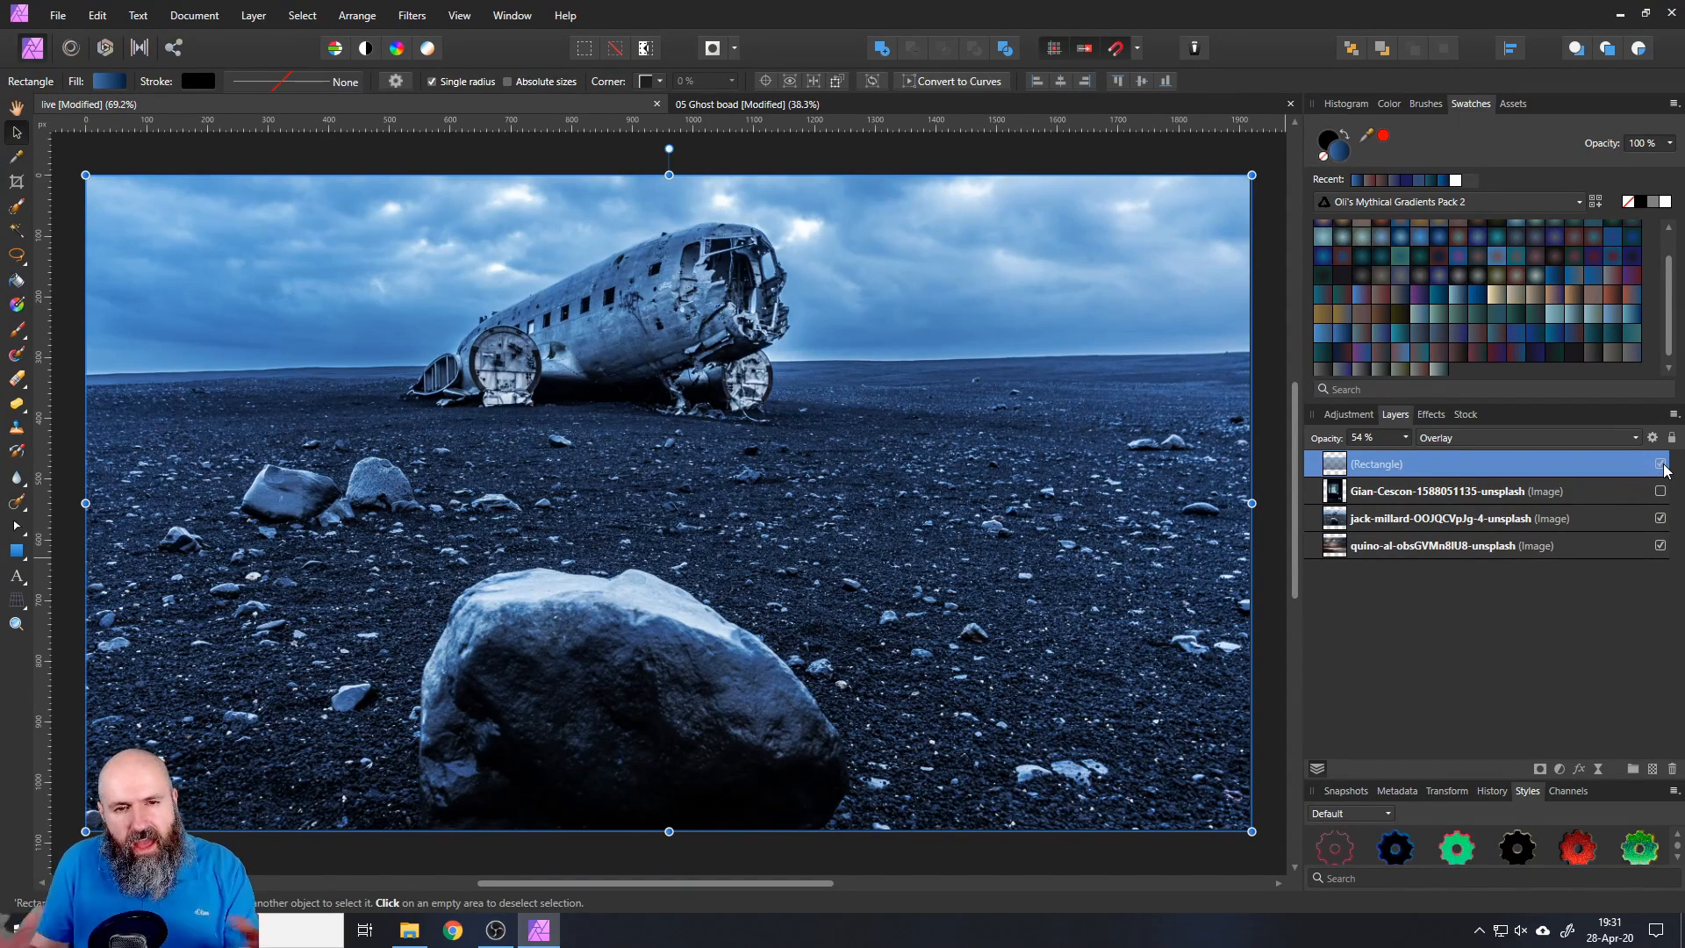
- Try several more Pack 2 gradients on the rectangle, including a purple to blue one, and finish with a reddish-brown gradient
left_click(1378, 332)
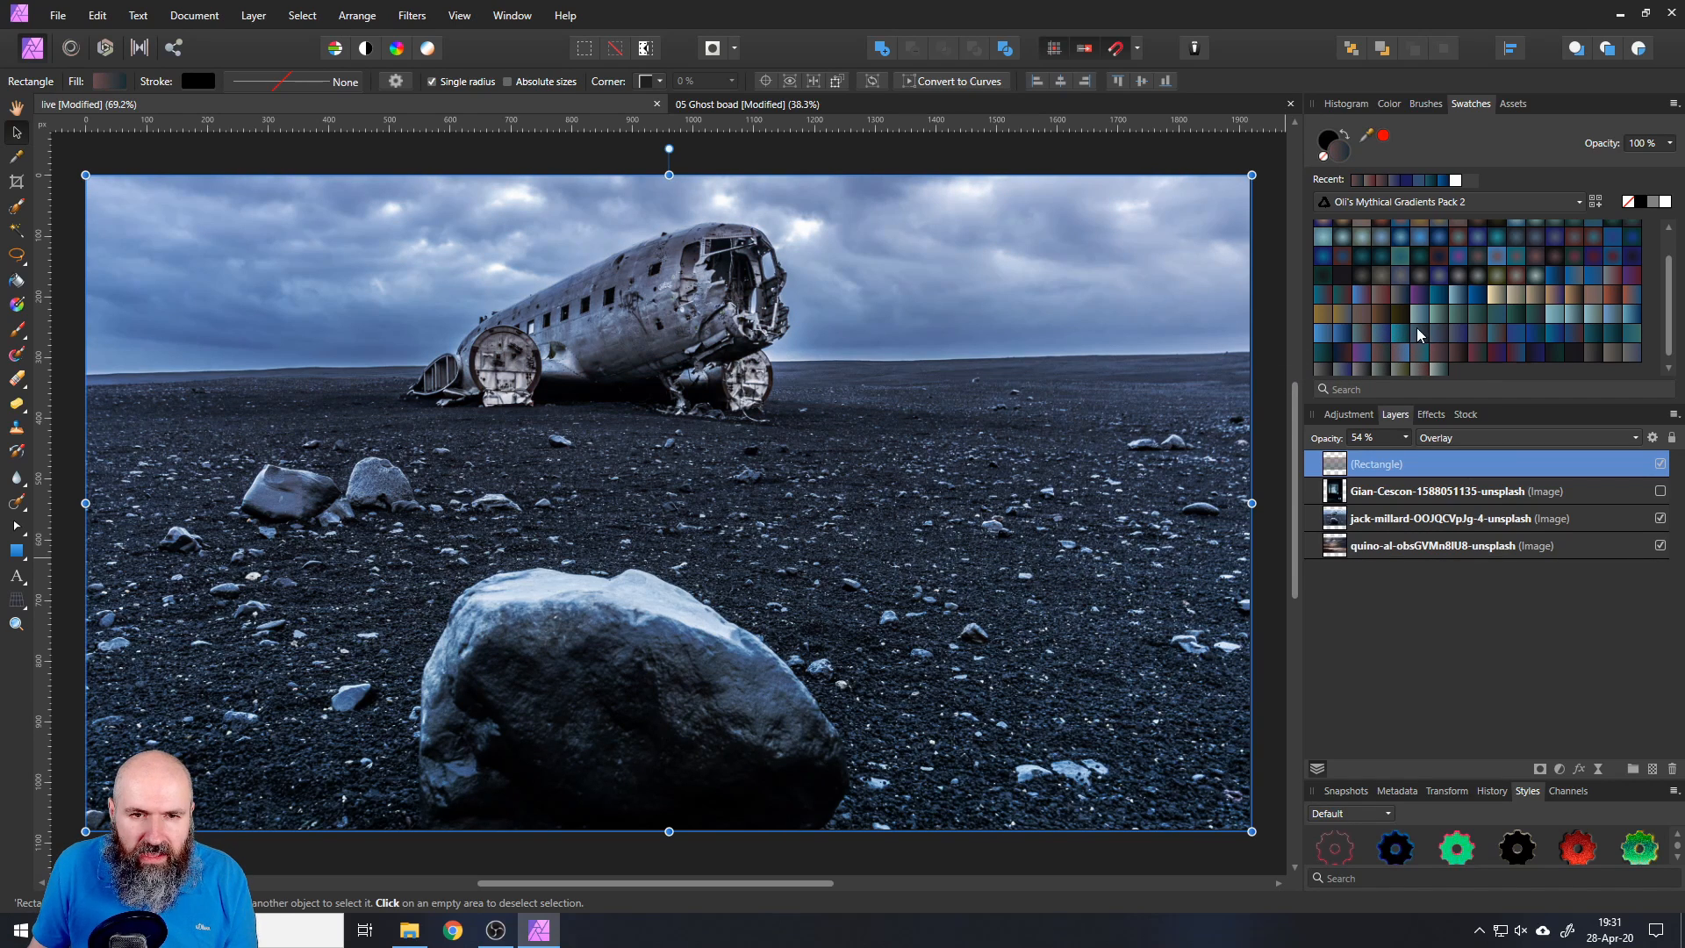
left_click(1363, 346)
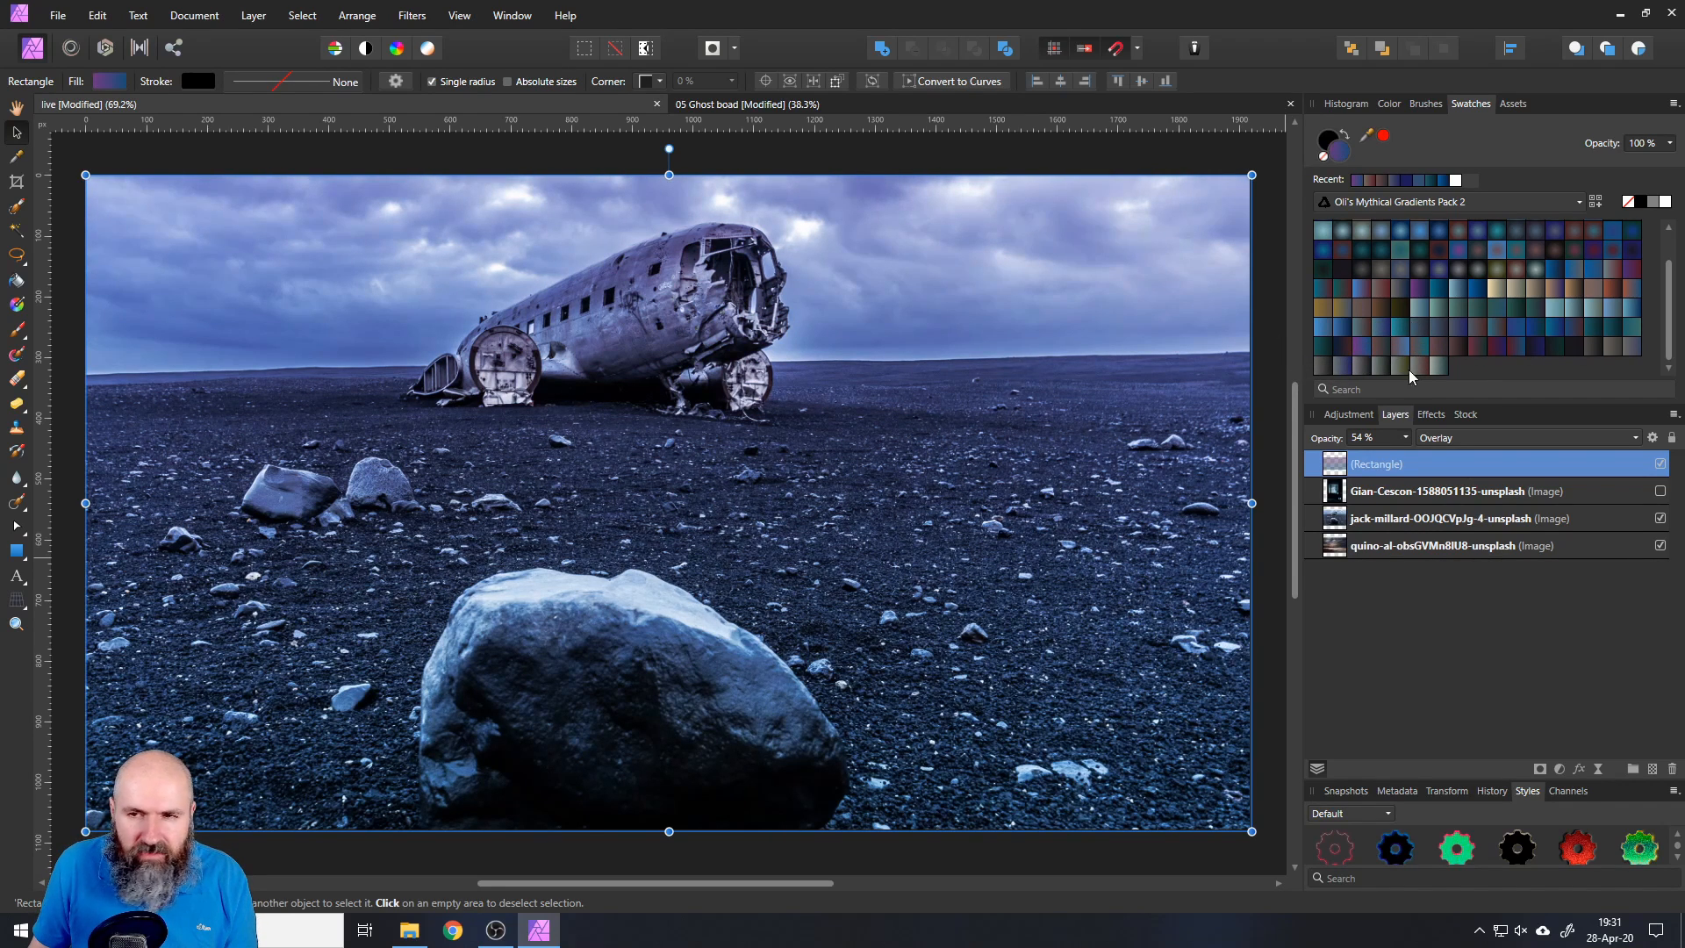
left_click(1418, 367)
left_click(1393, 348)
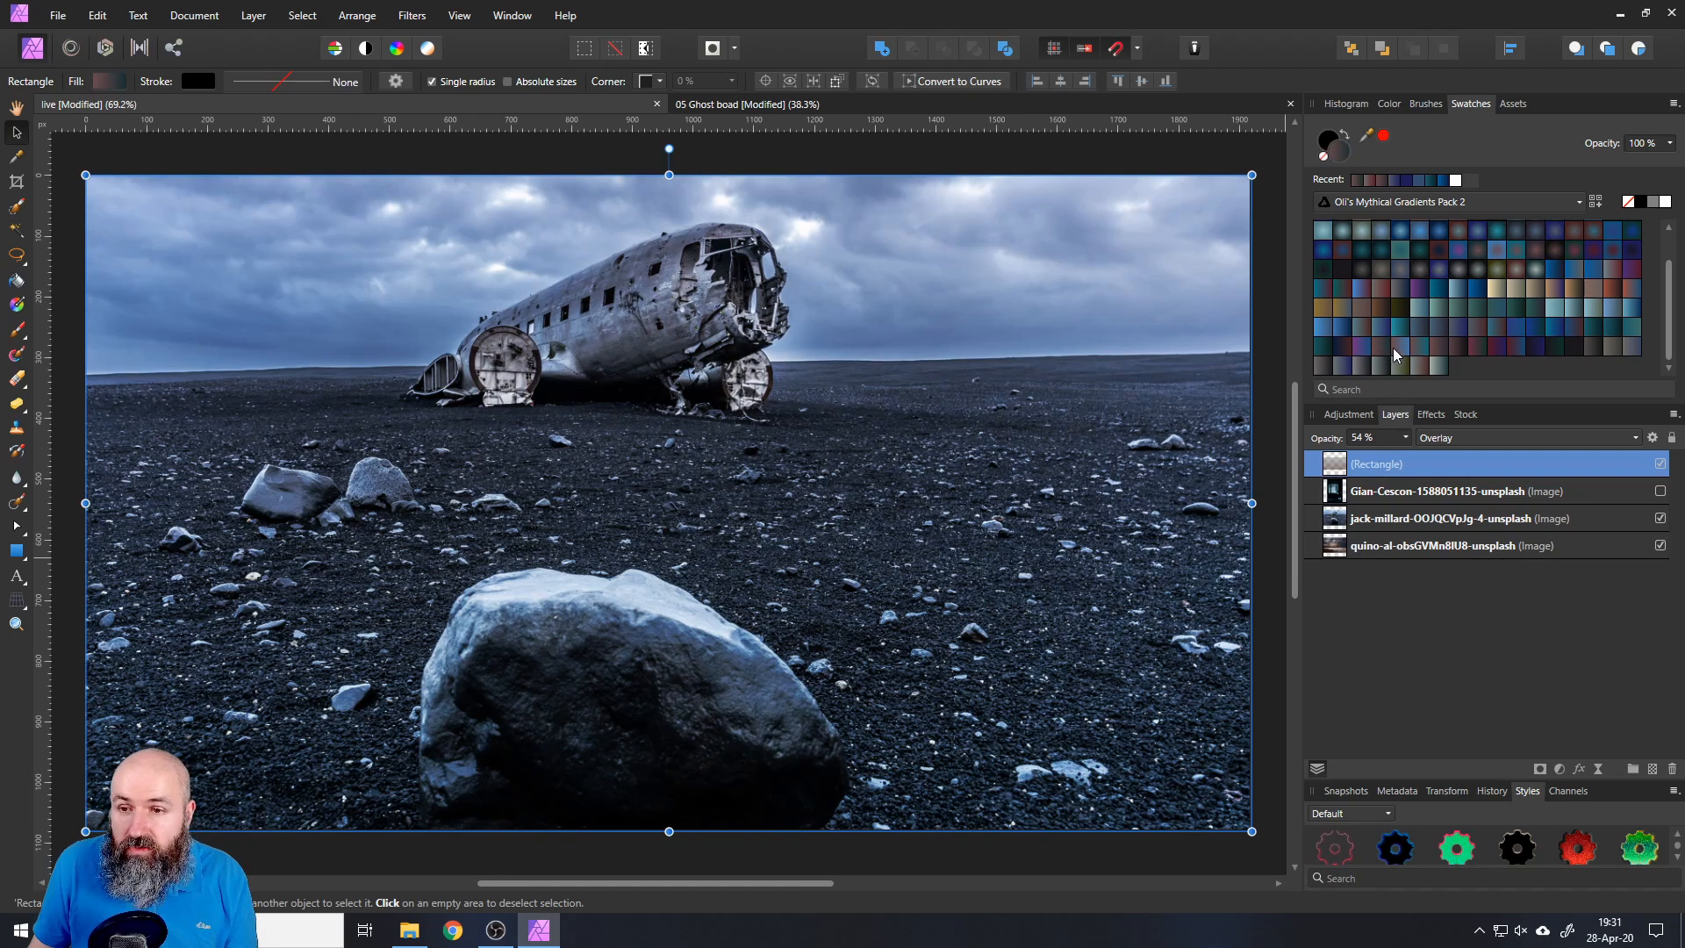
left_click(1614, 290)
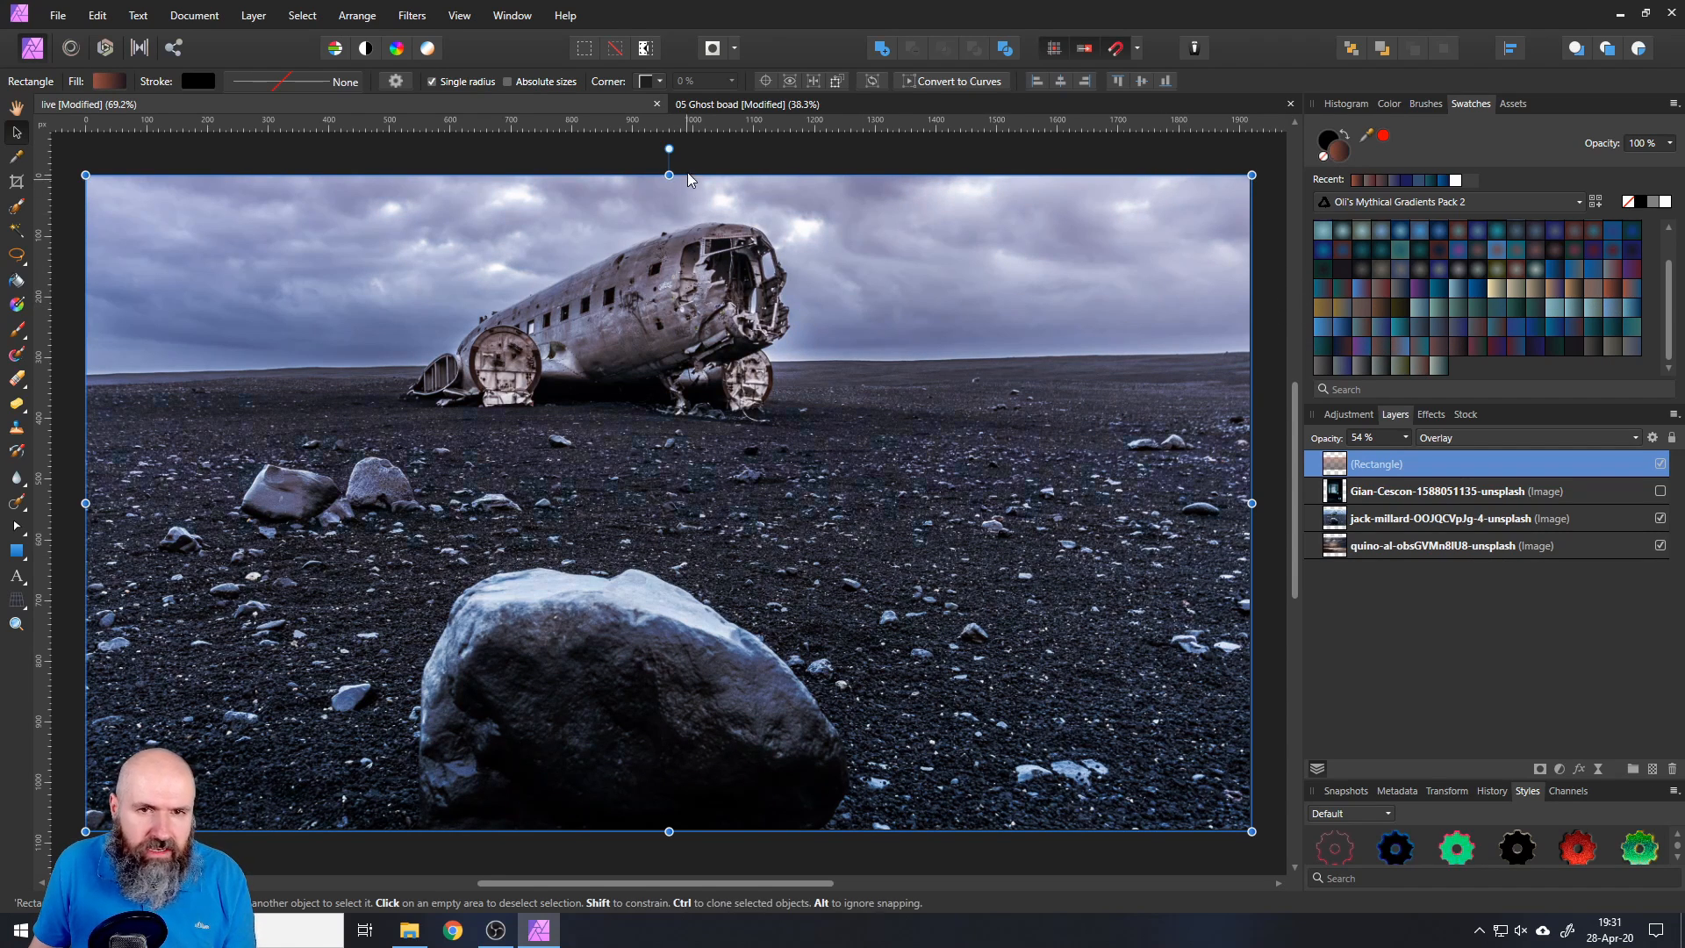
- Rotate the rectangle 180° so its gradient runs upside down while still covering the whole image
left_click_drag(669, 149, 843, 509)
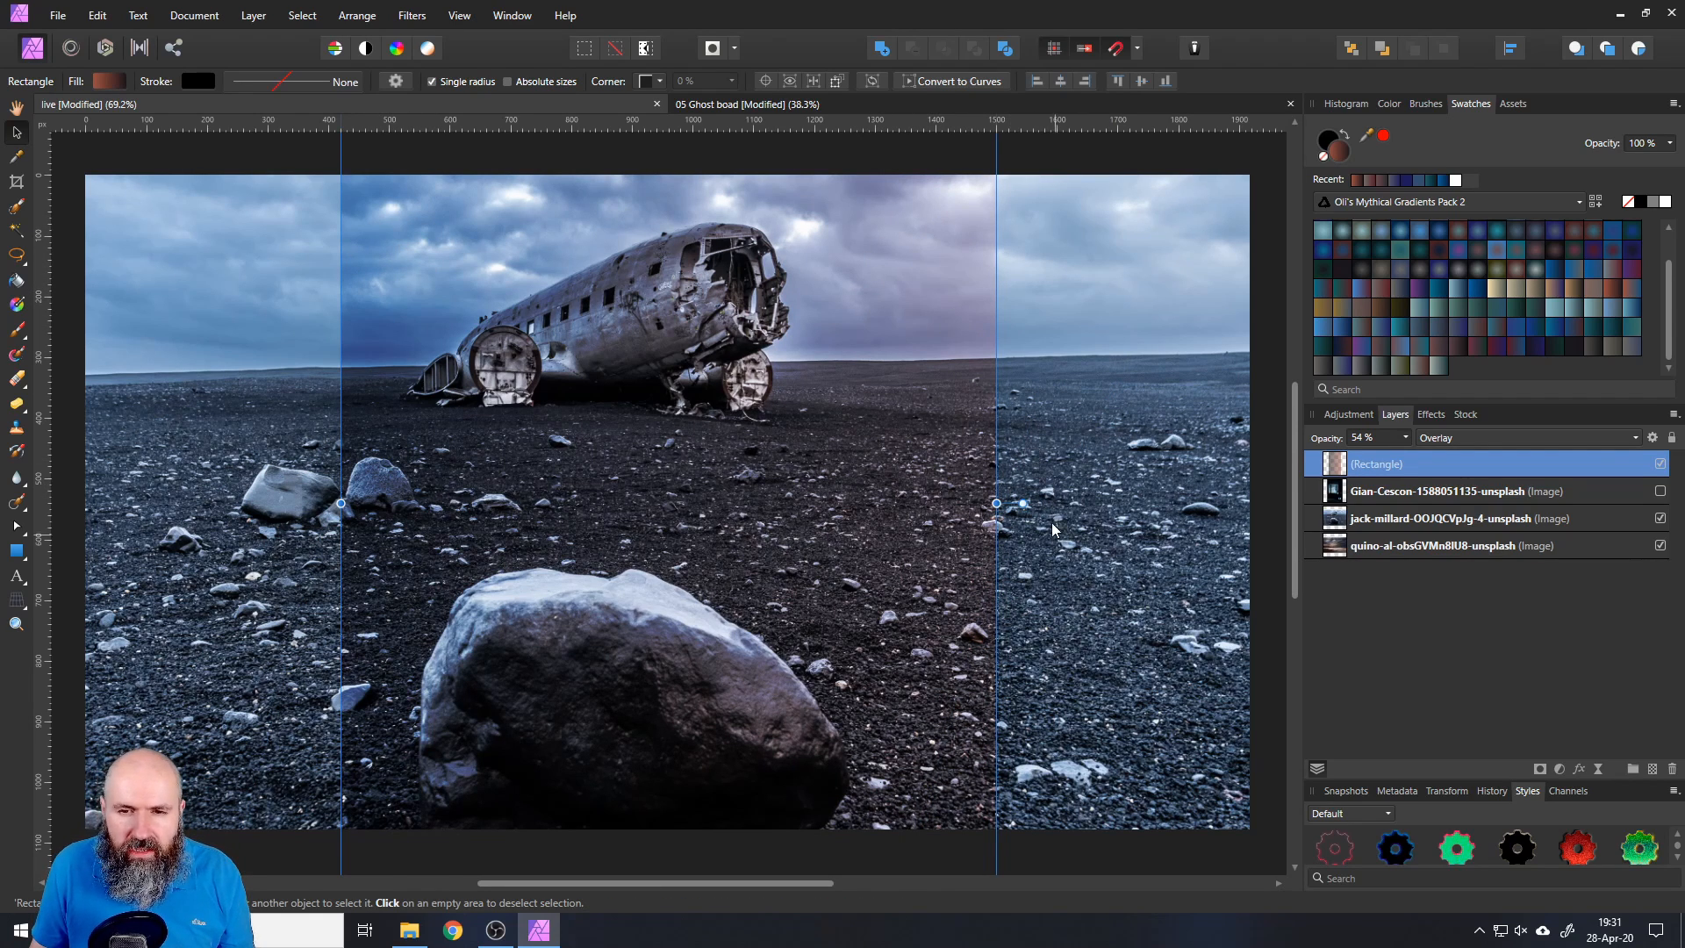
scroll(919, 465, "down", 3)
left_click(951, 443)
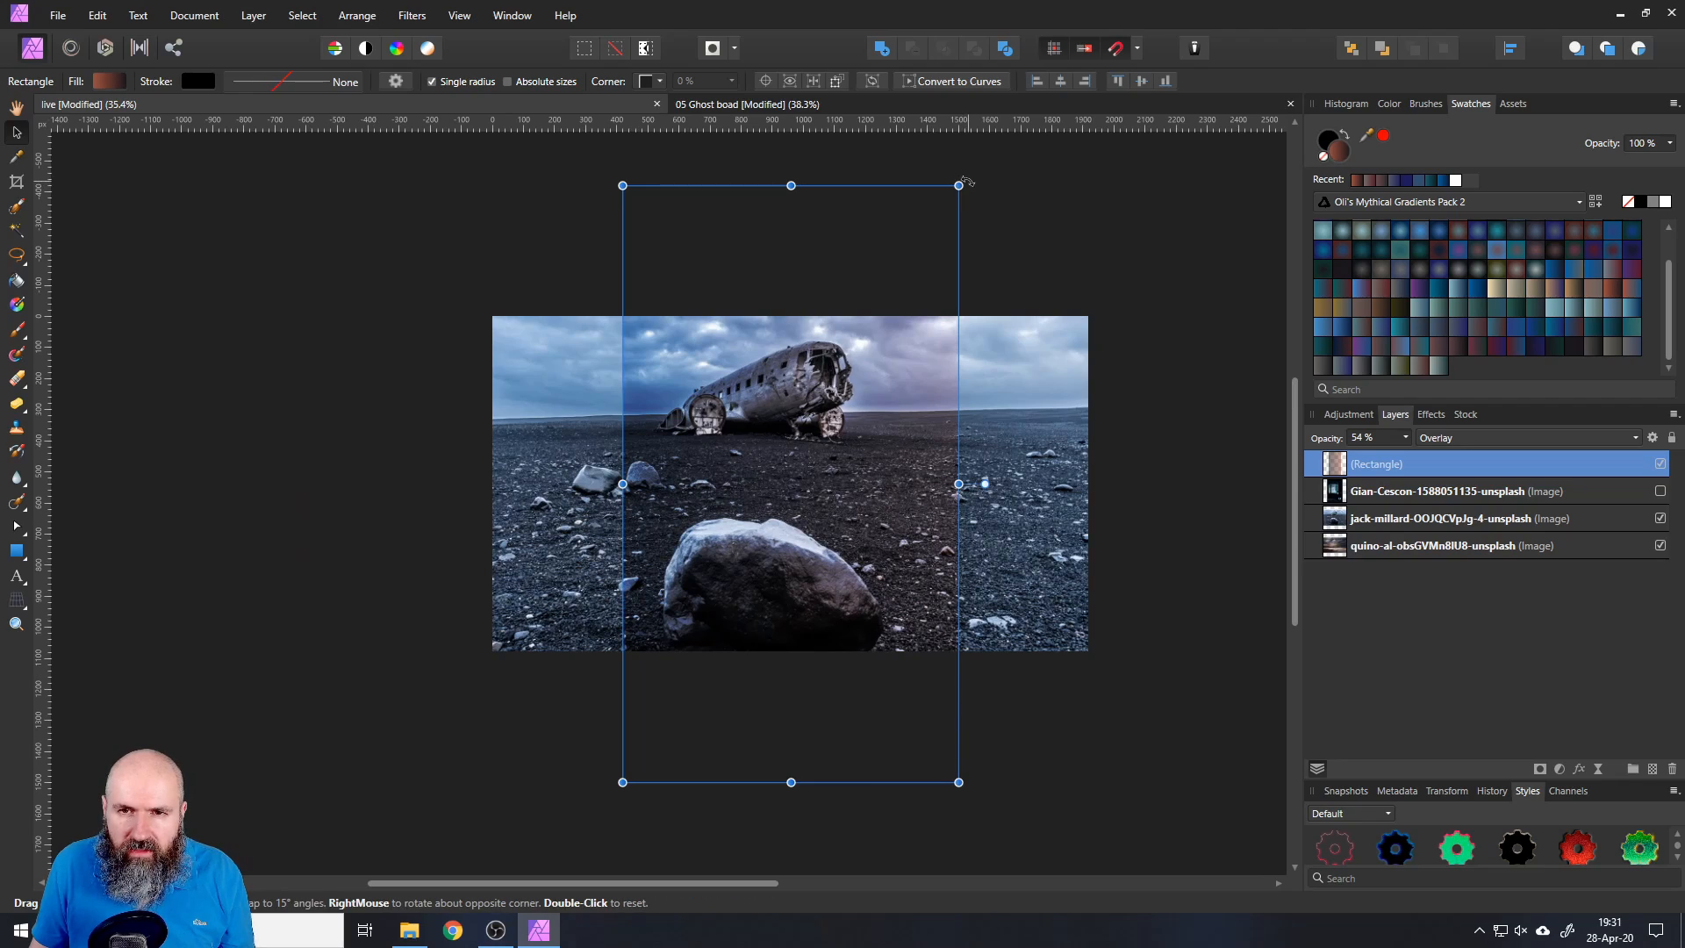
left_click_drag(998, 189, 1092, 583)
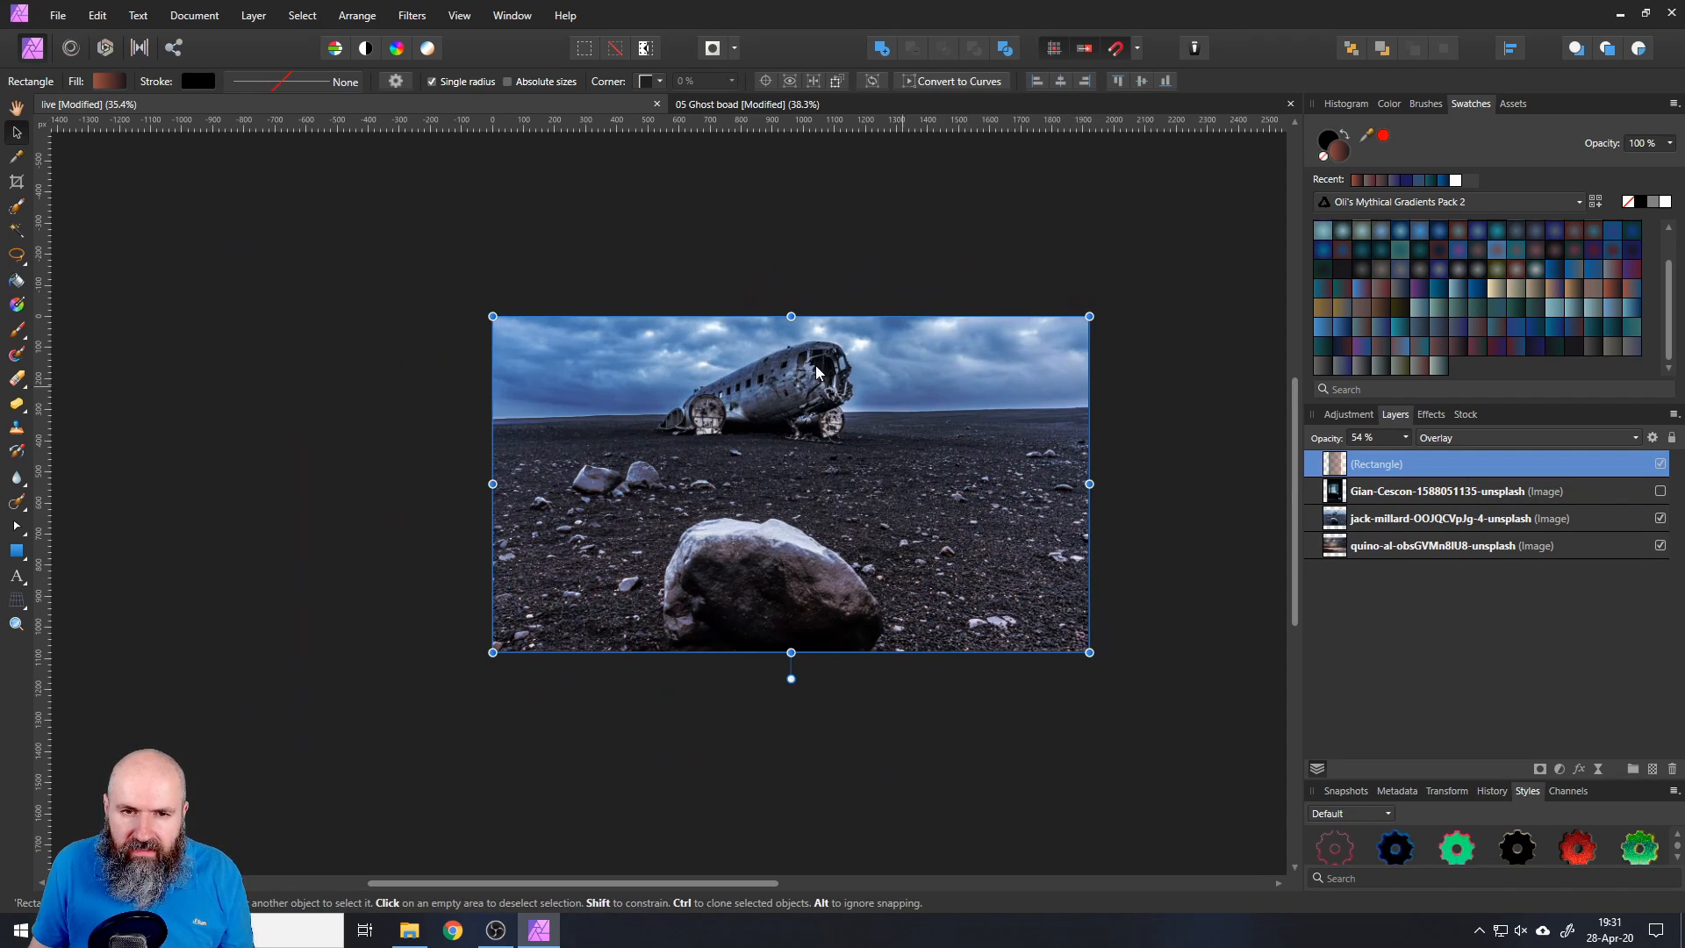
scroll(812, 400, "up", 3)
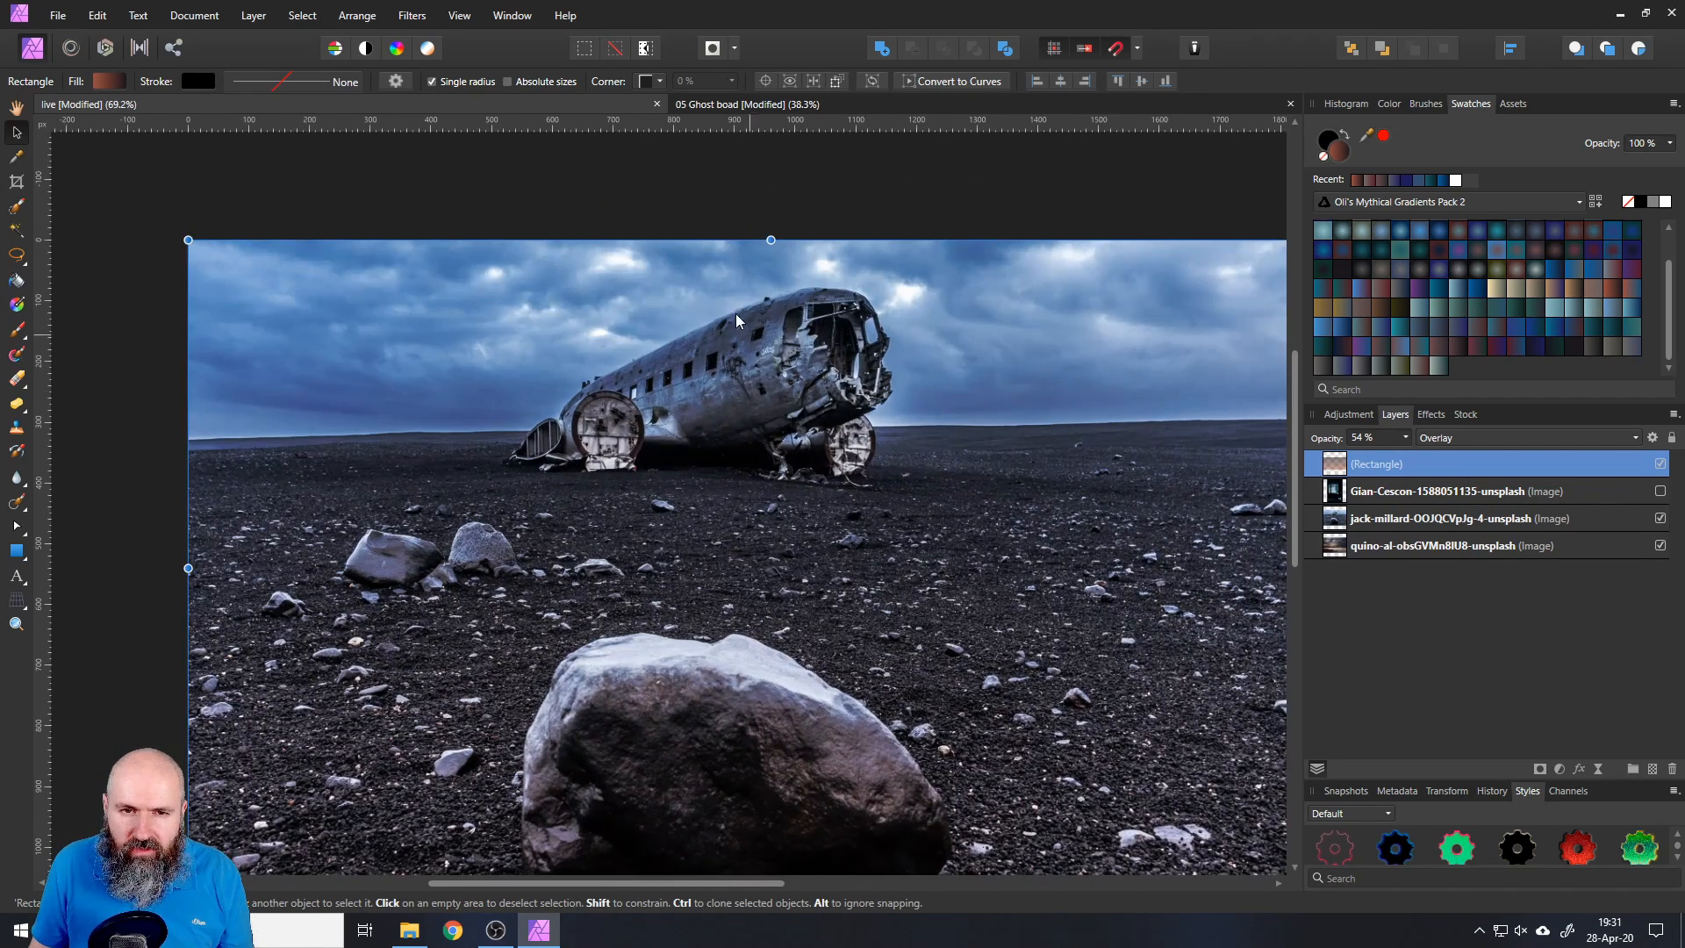
- Rotate the rectangle back upright over the plane wreck image, restoring the original gradient direction
scroll(887, 448, "down", 3)
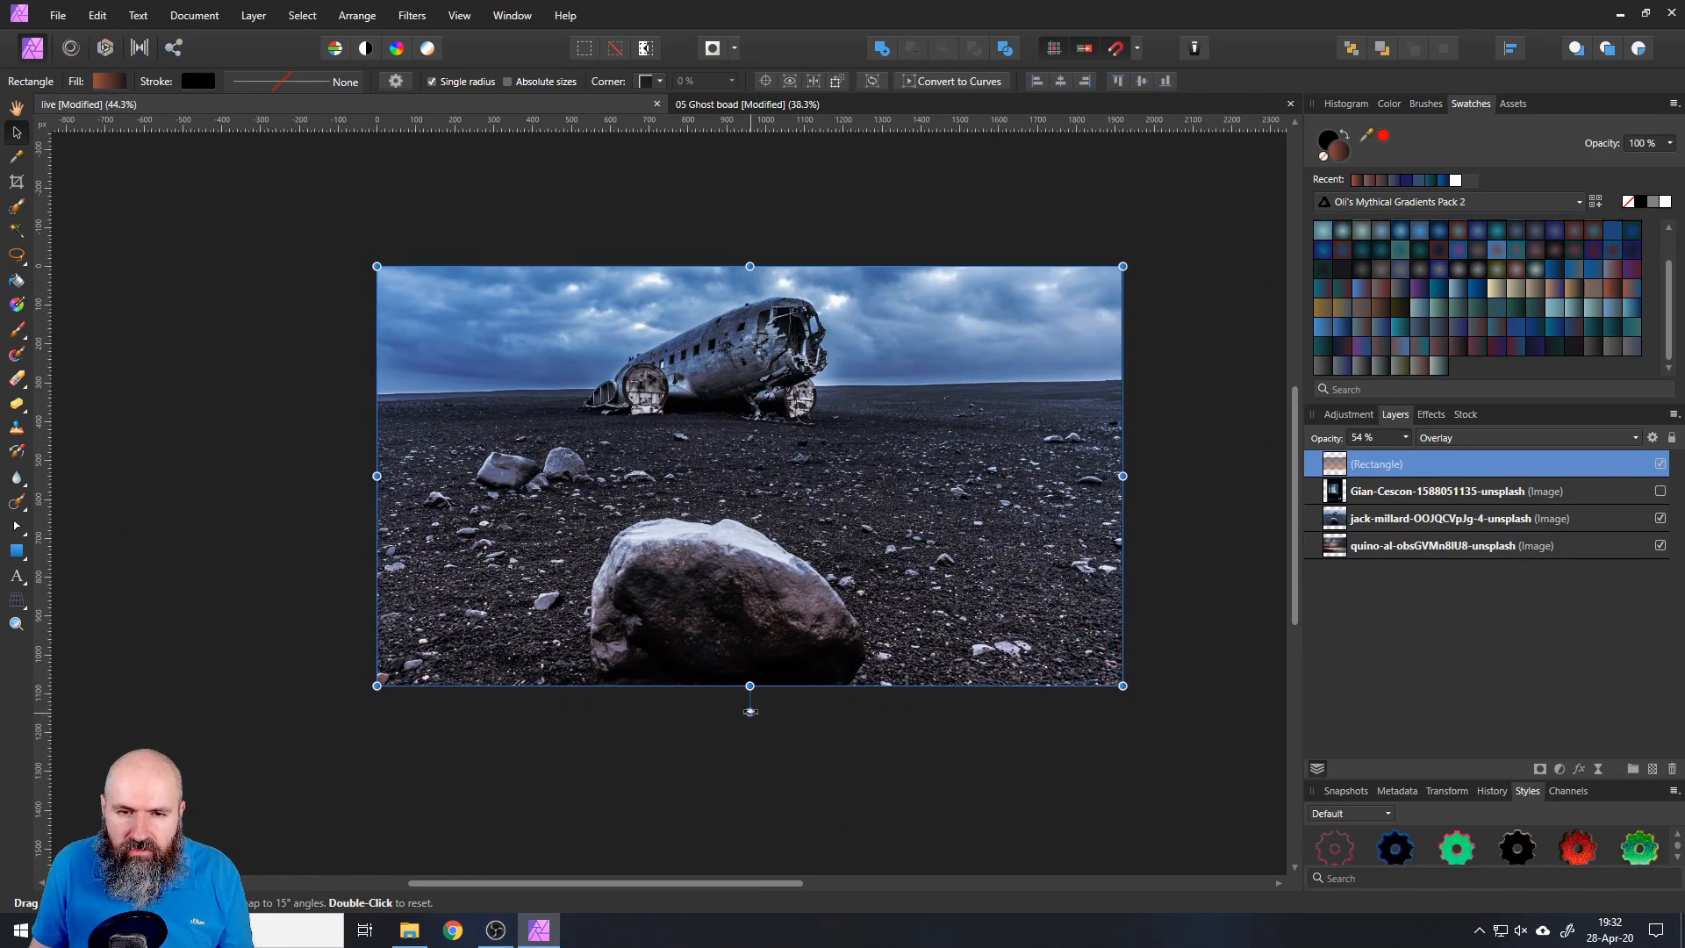
left_click_drag(750, 712, 723, 313)
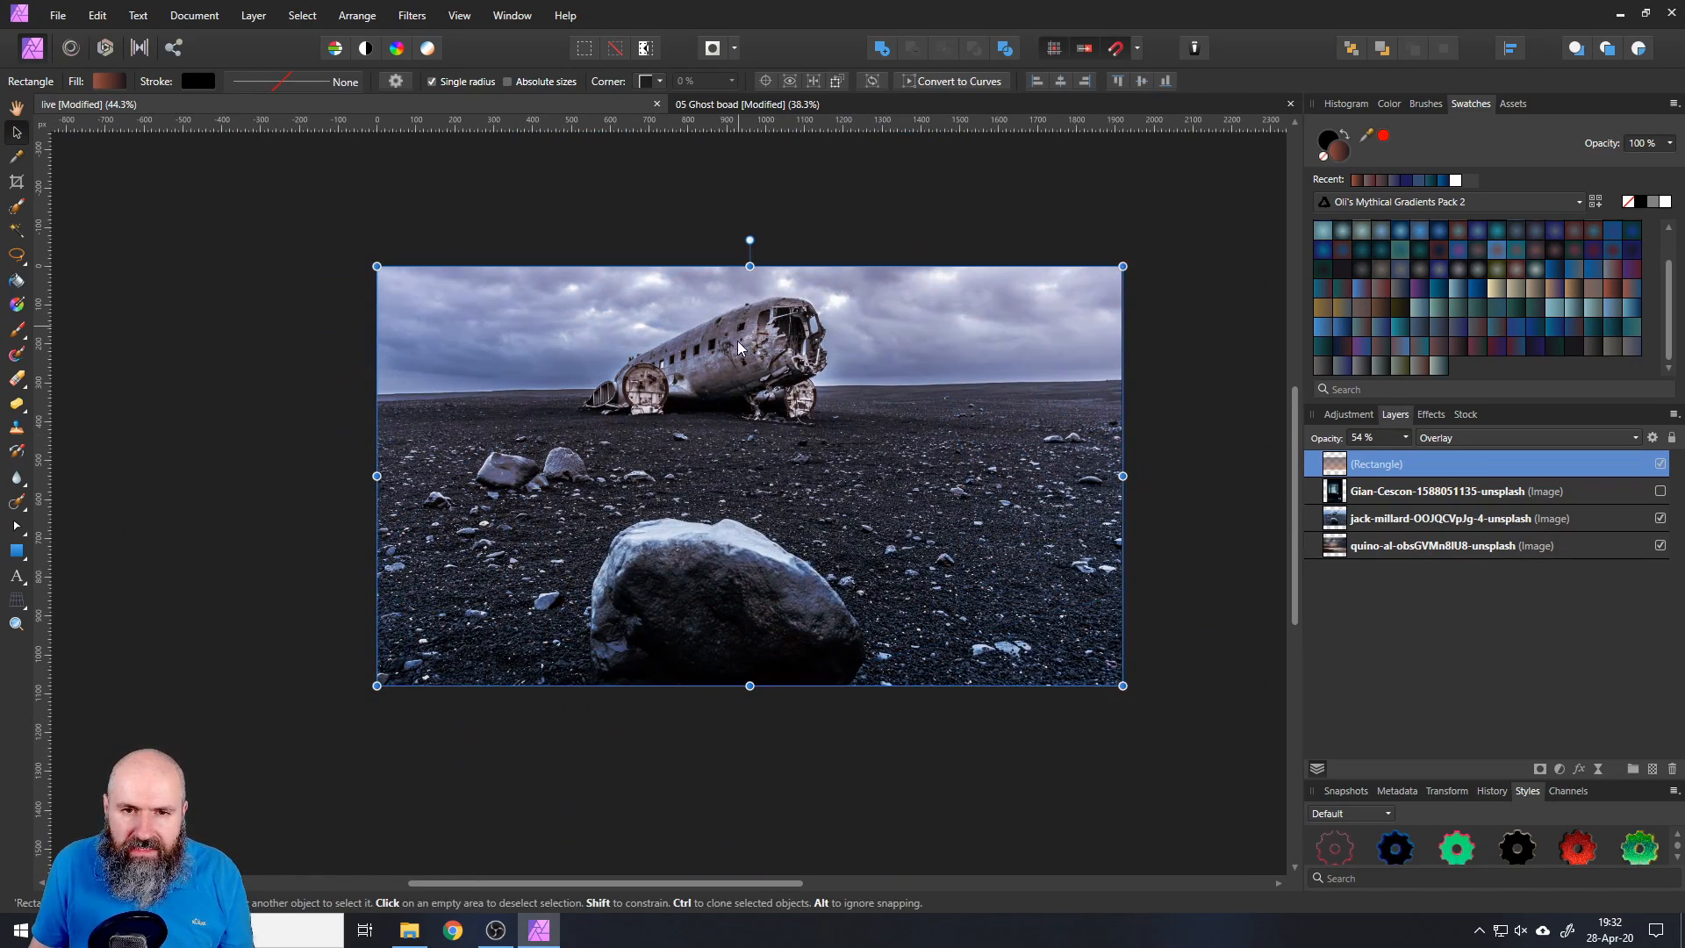
scroll(729, 391, "up", 2)
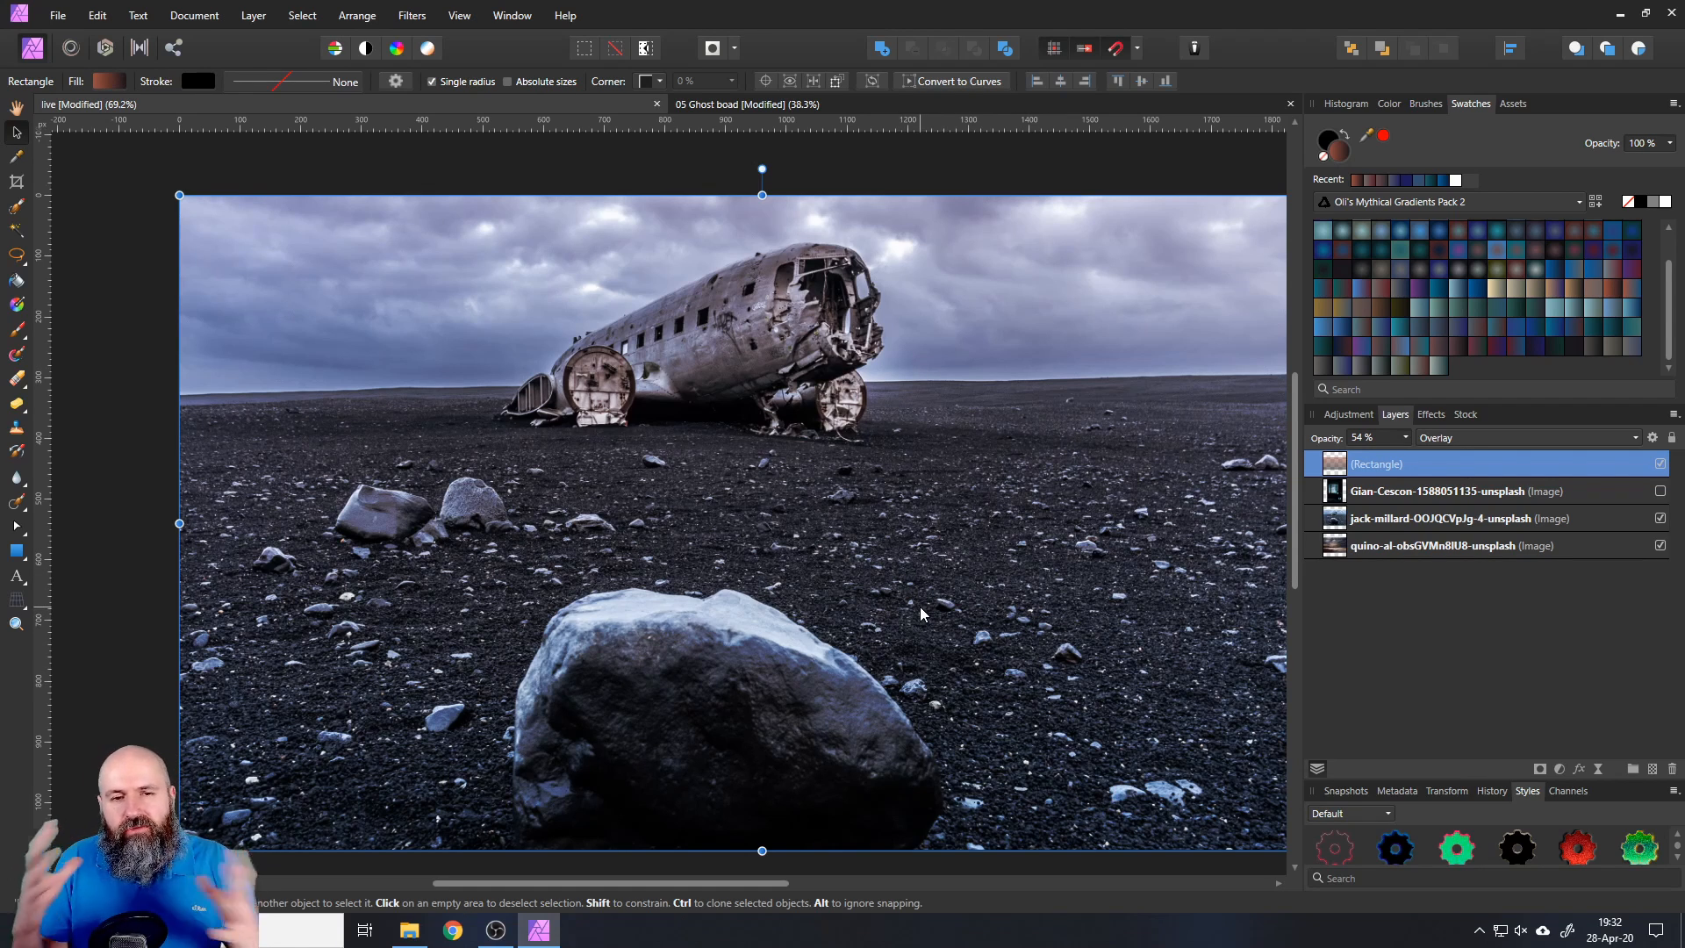
left_click_drag(922, 468, 881, 435)
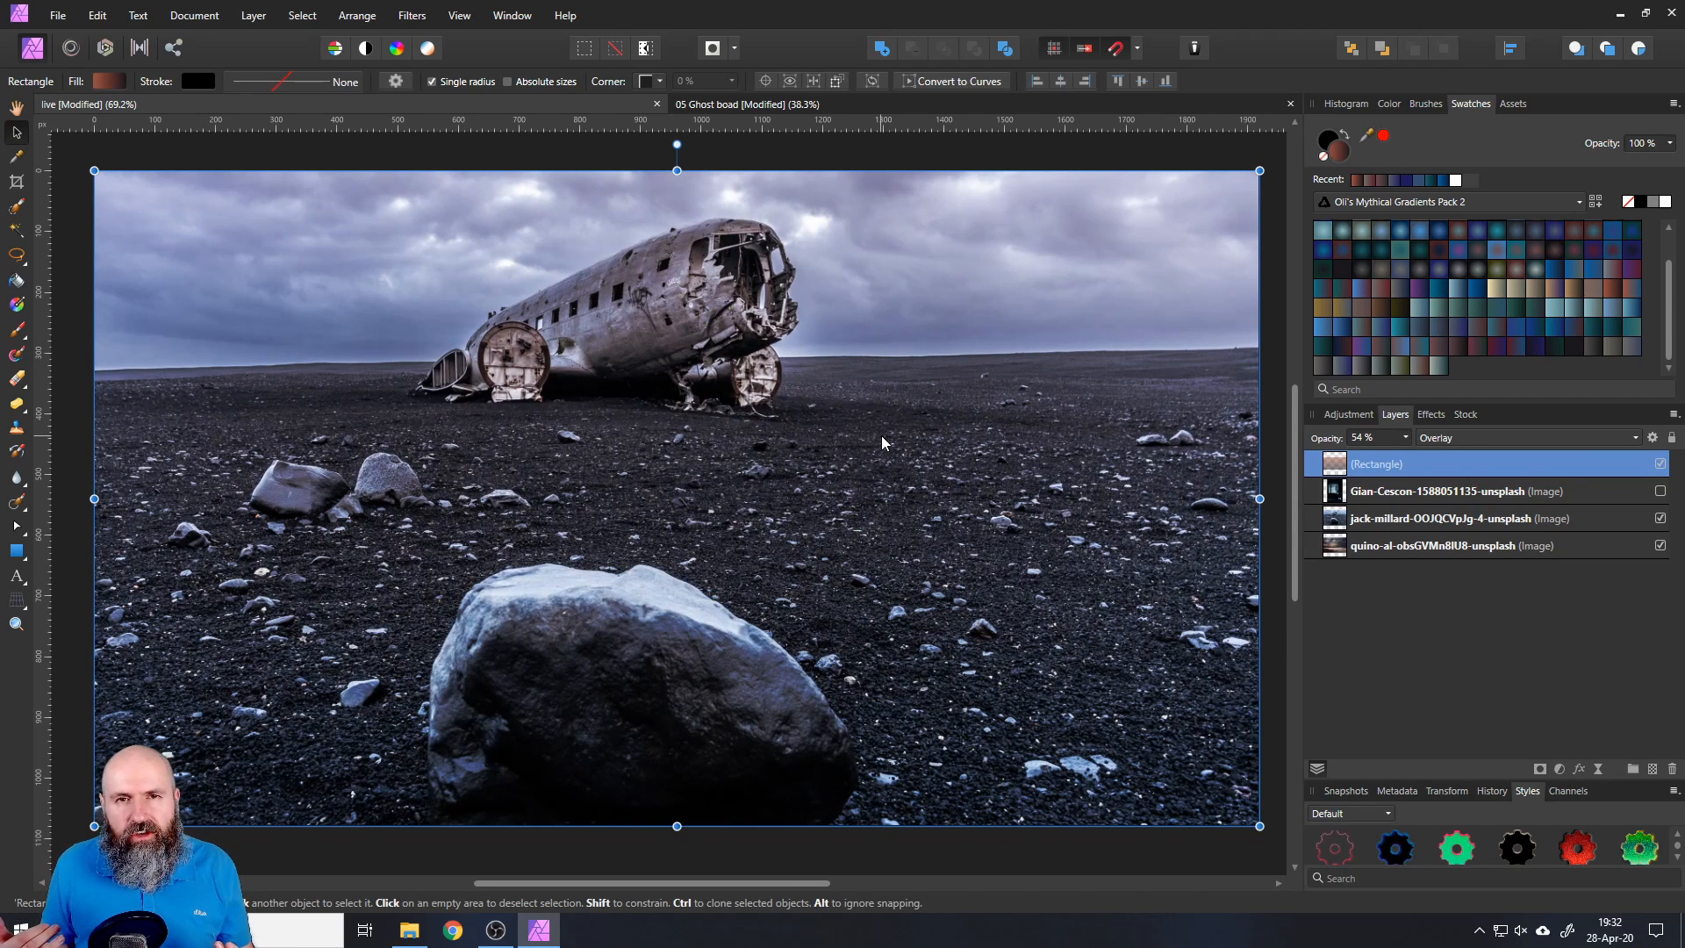
- Make the rainy window image visible, hiding the rectangle layer meanwhile and showing it again over the photo
left_click(1660, 463)
left_click(1661, 490)
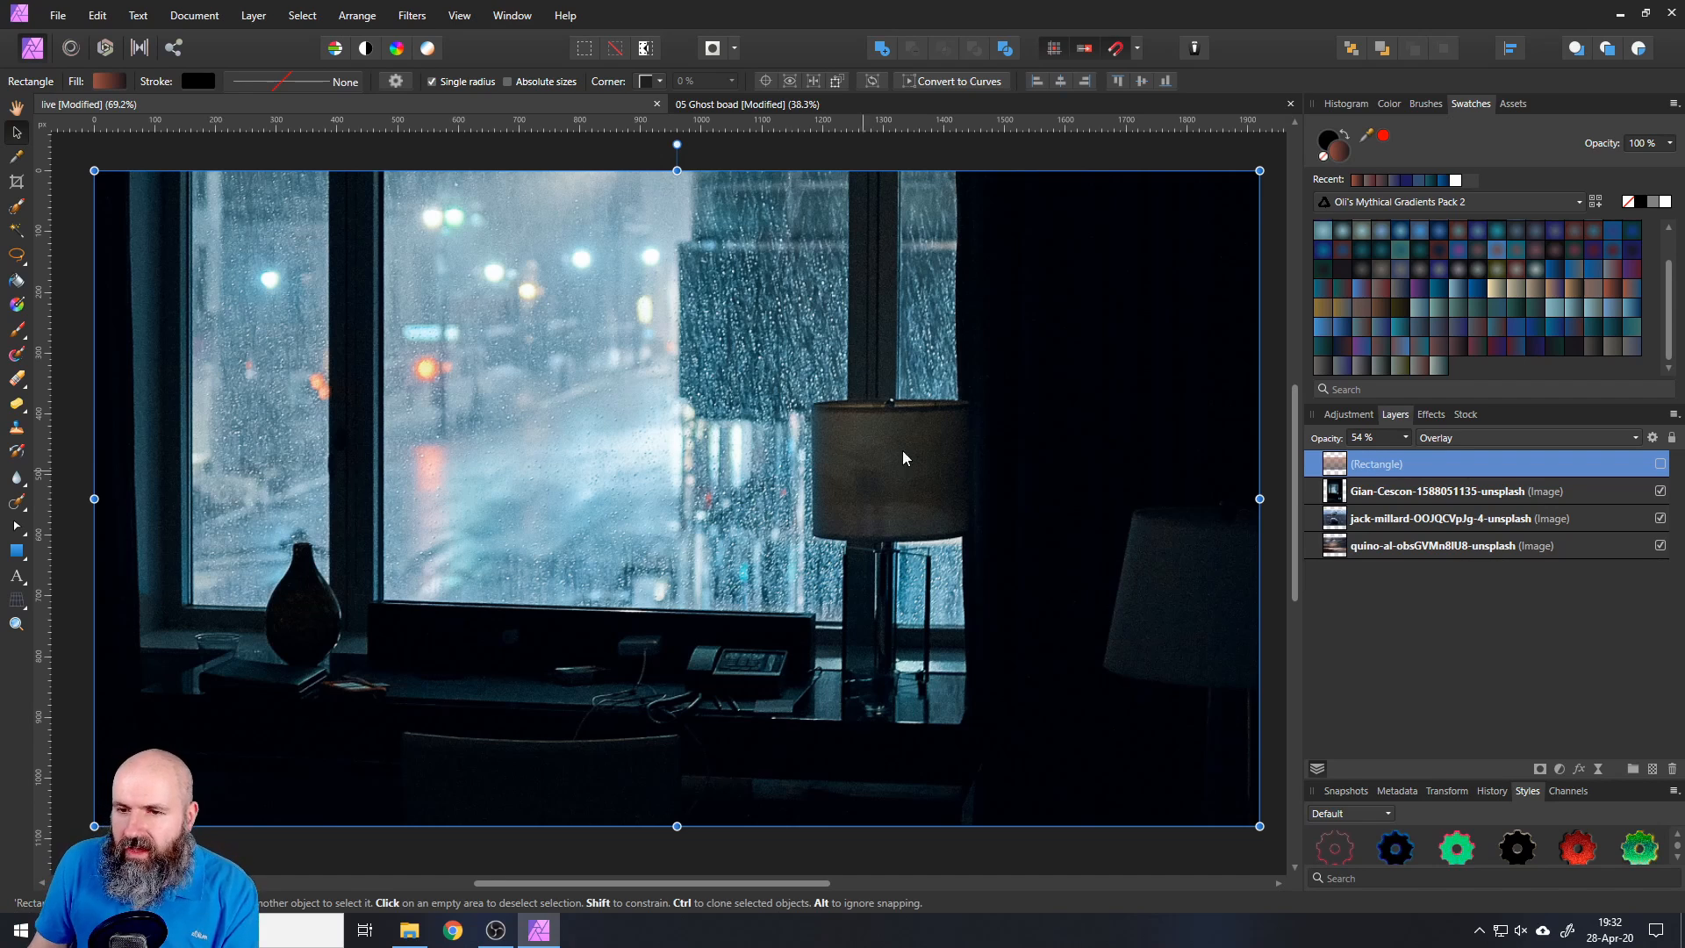
left_click(1660, 467)
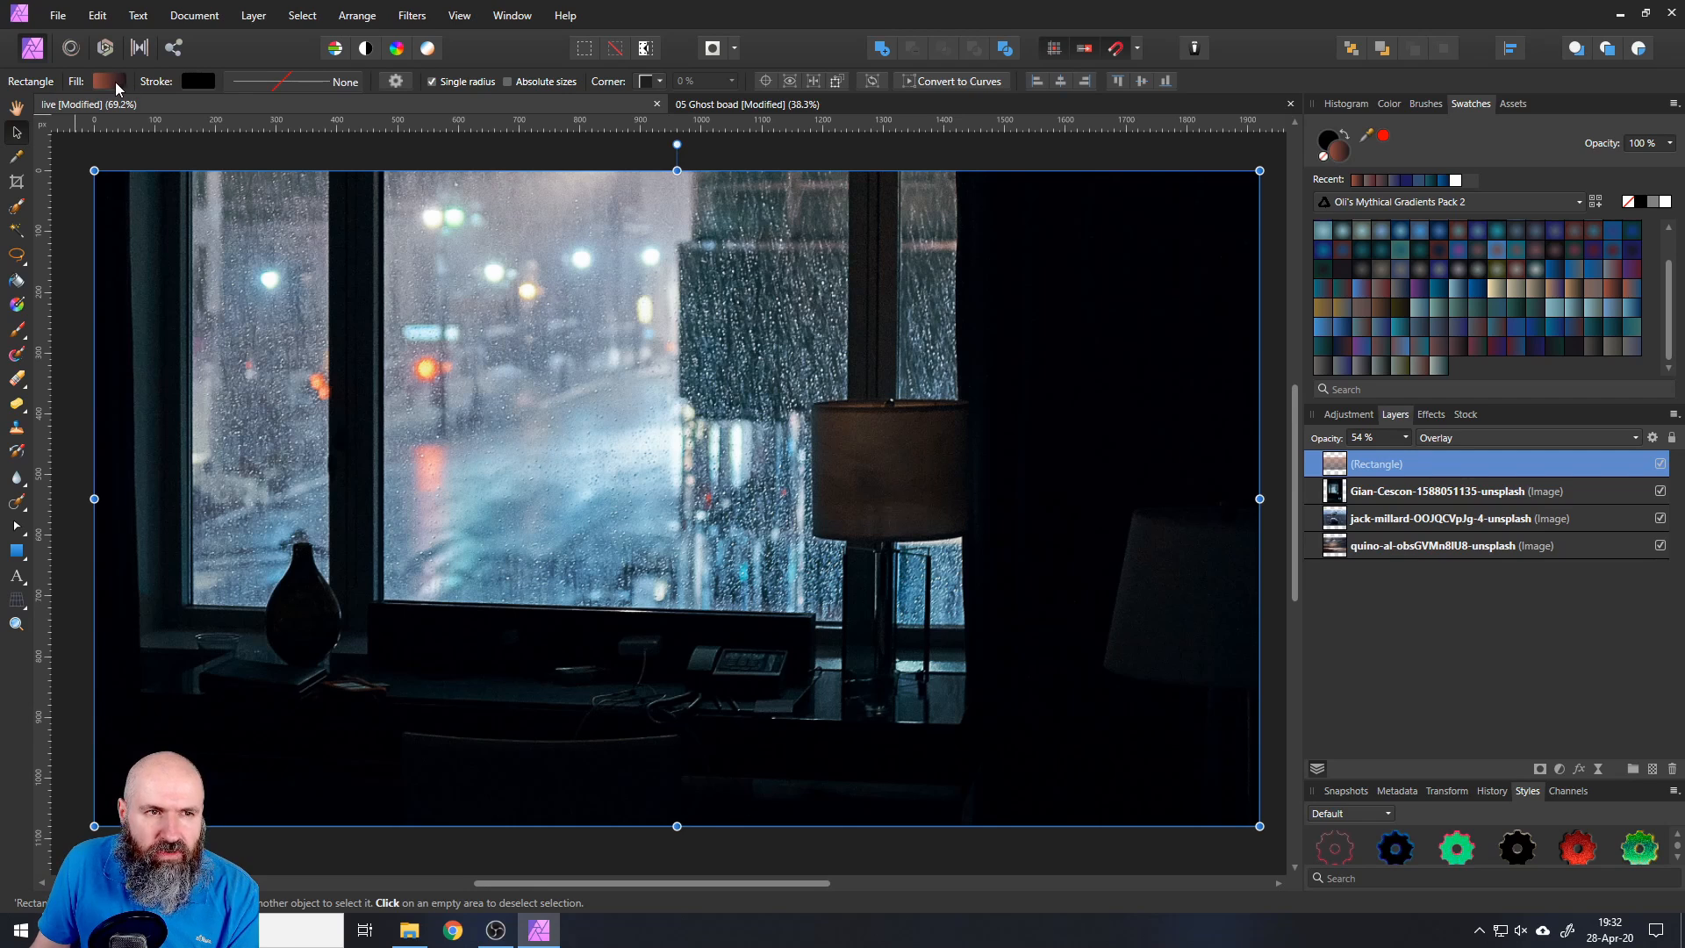
- Switch the swatches to Oli's Mythical Gradients 2 Solids and try light blue, indigo and purple solid fills on the rectangle
left_click(1449, 203)
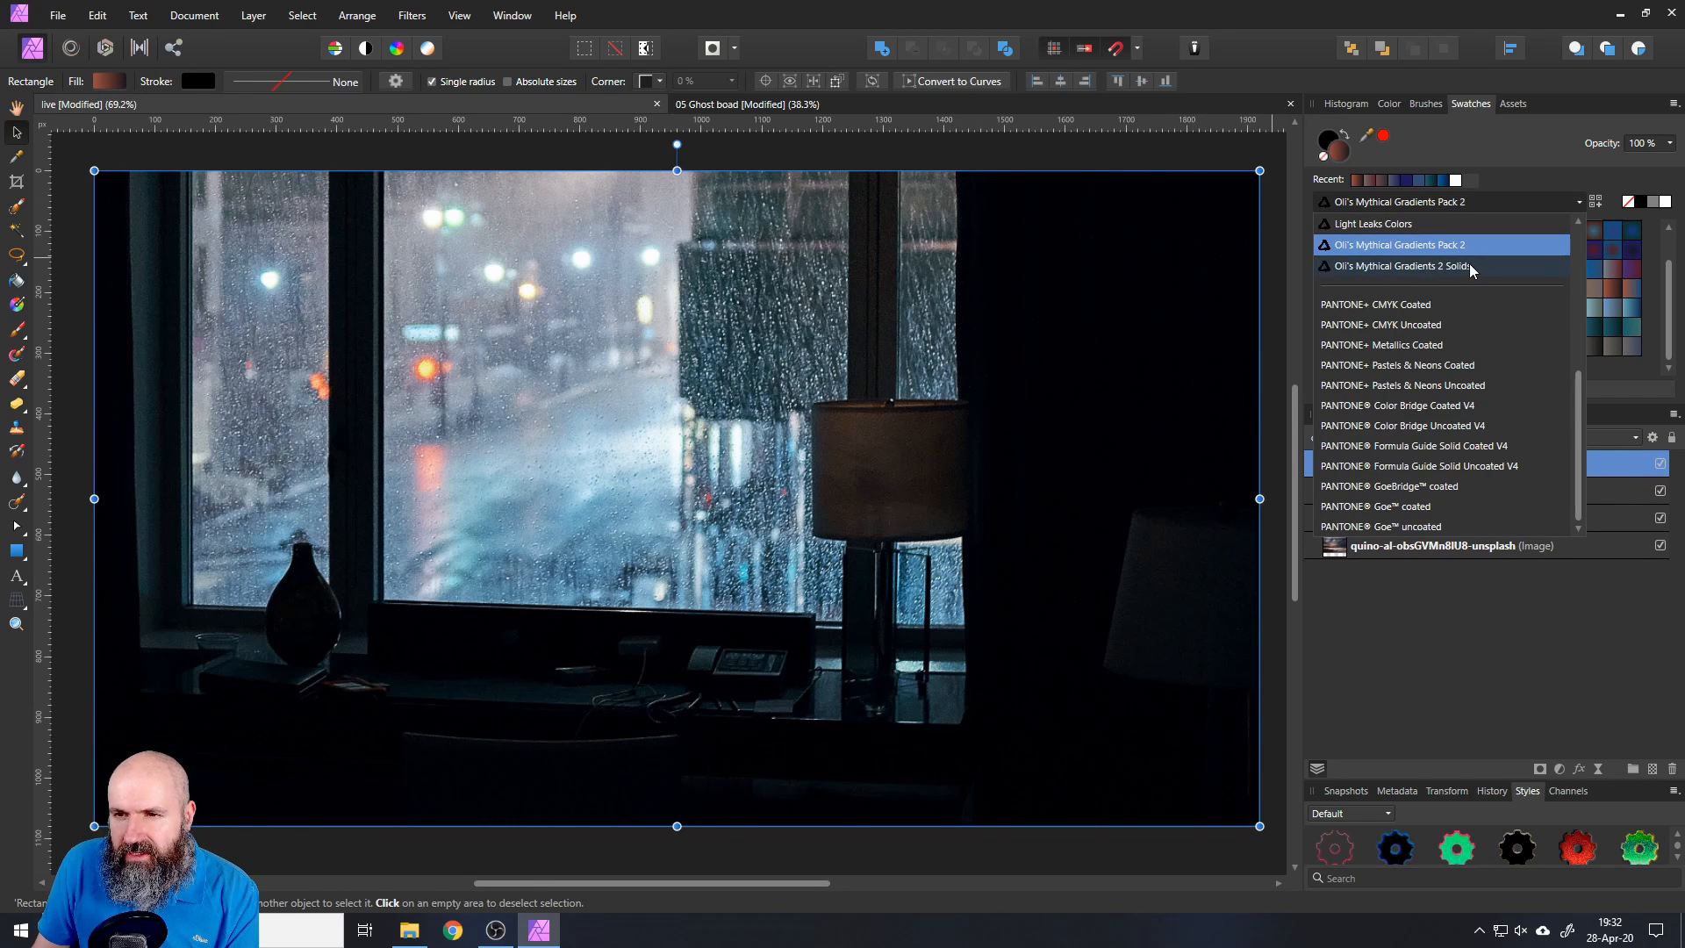
left_click(1472, 269)
left_click(1401, 270)
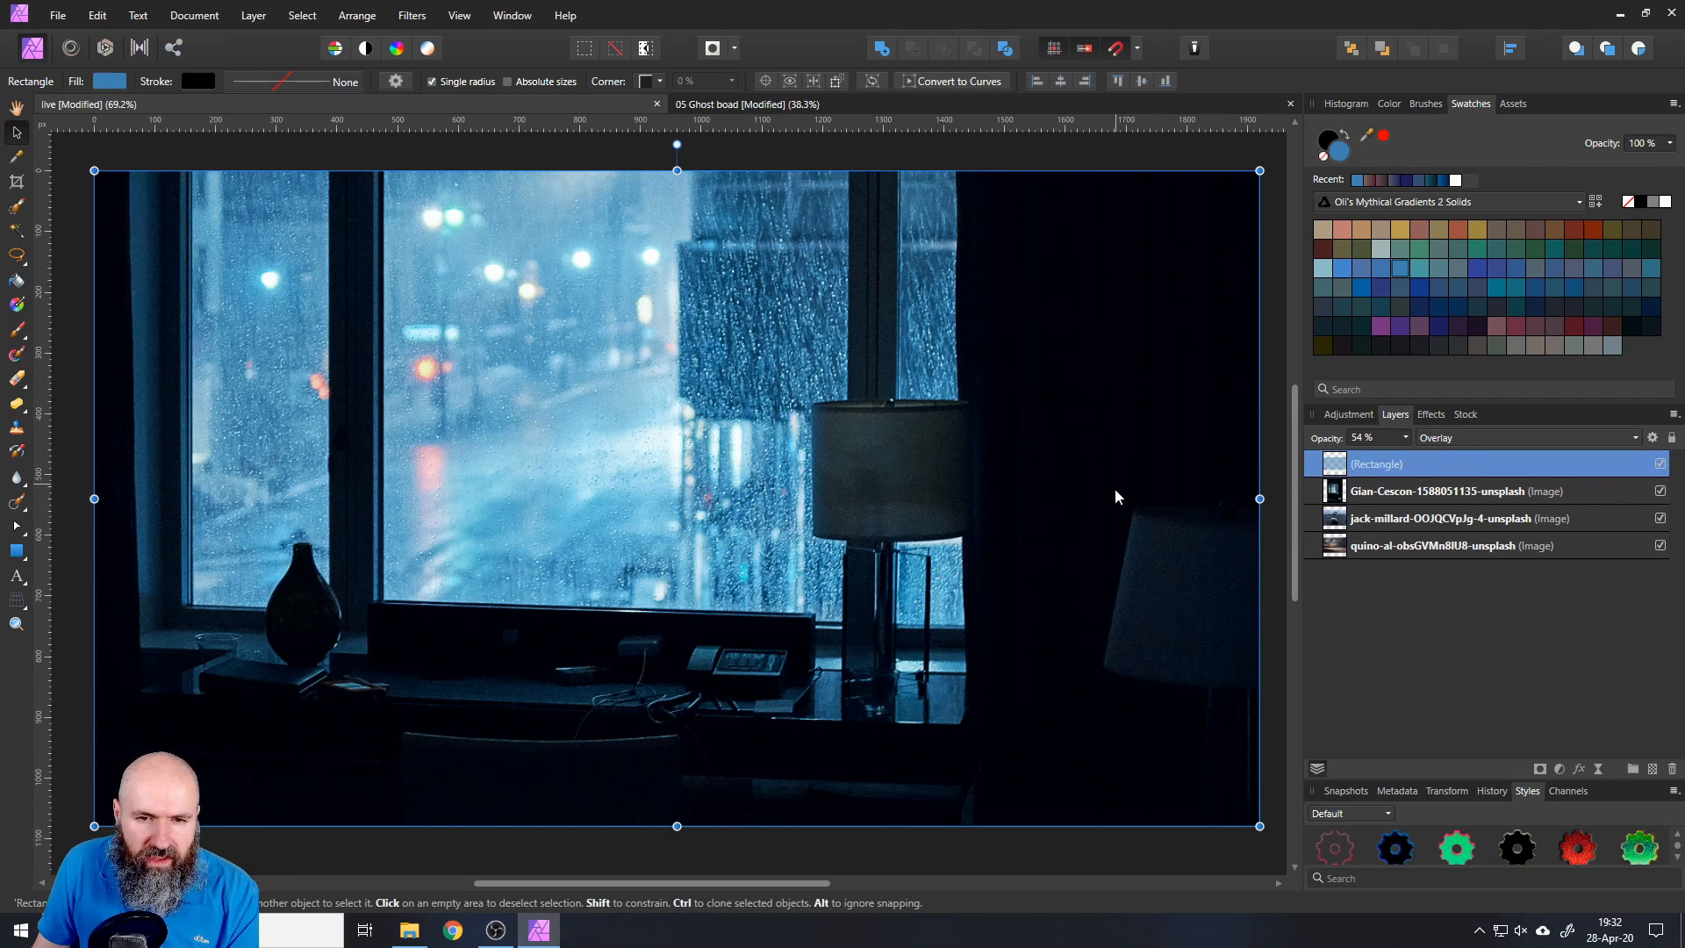
left_click(1383, 287)
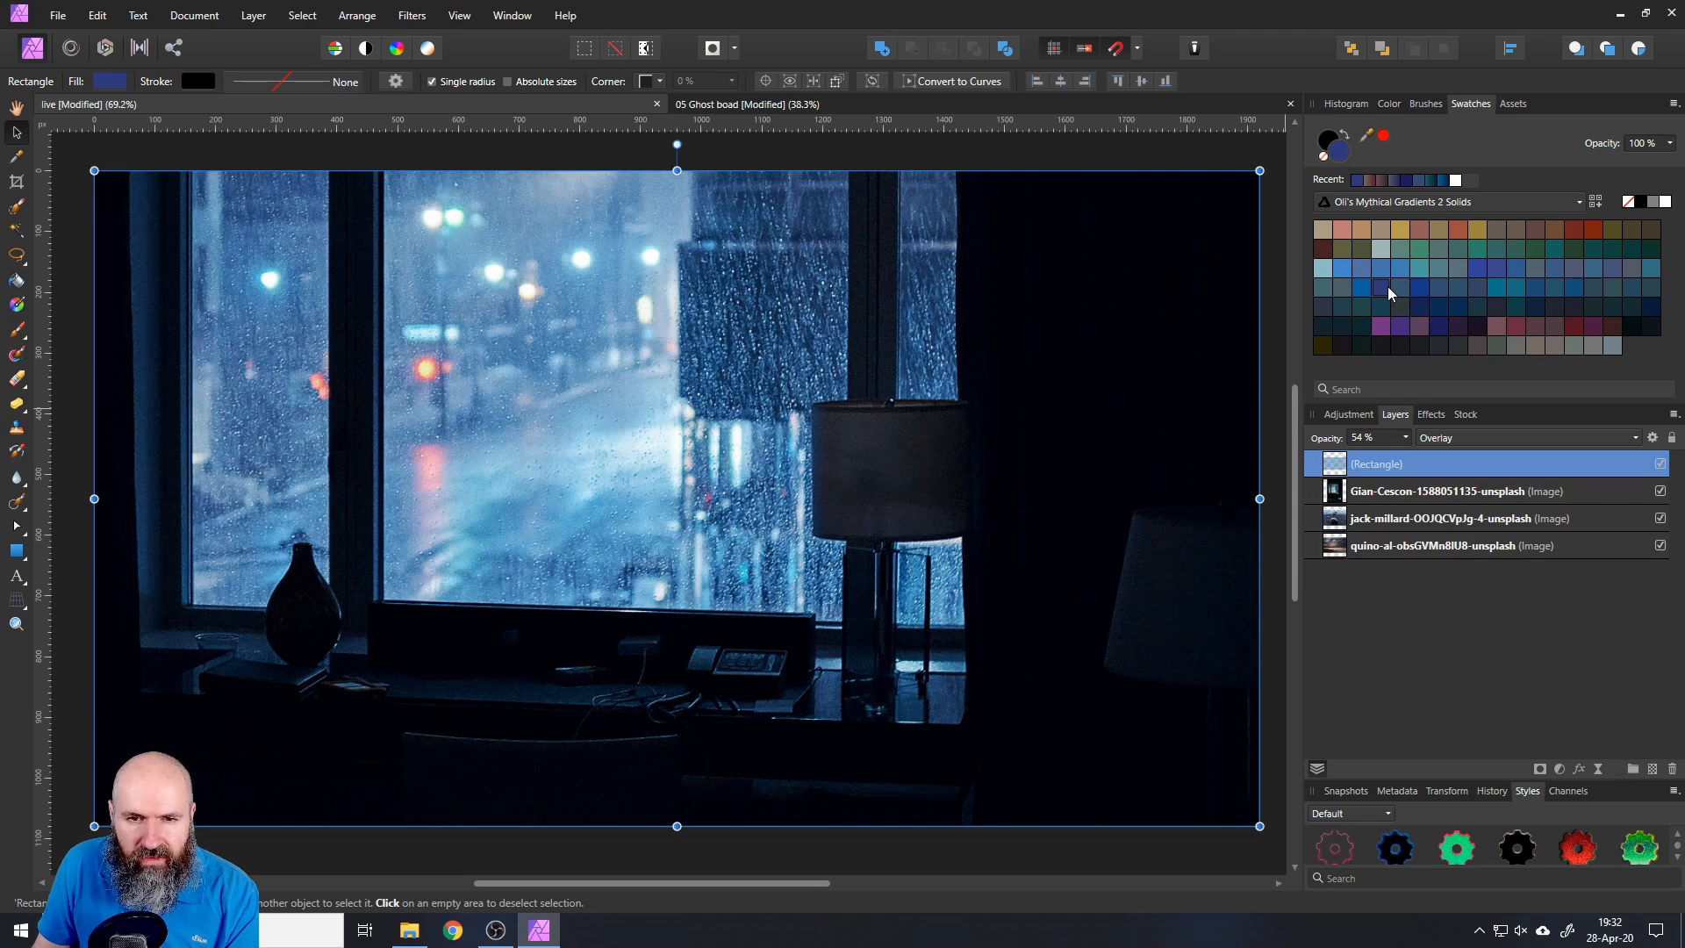
left_click(1380, 327)
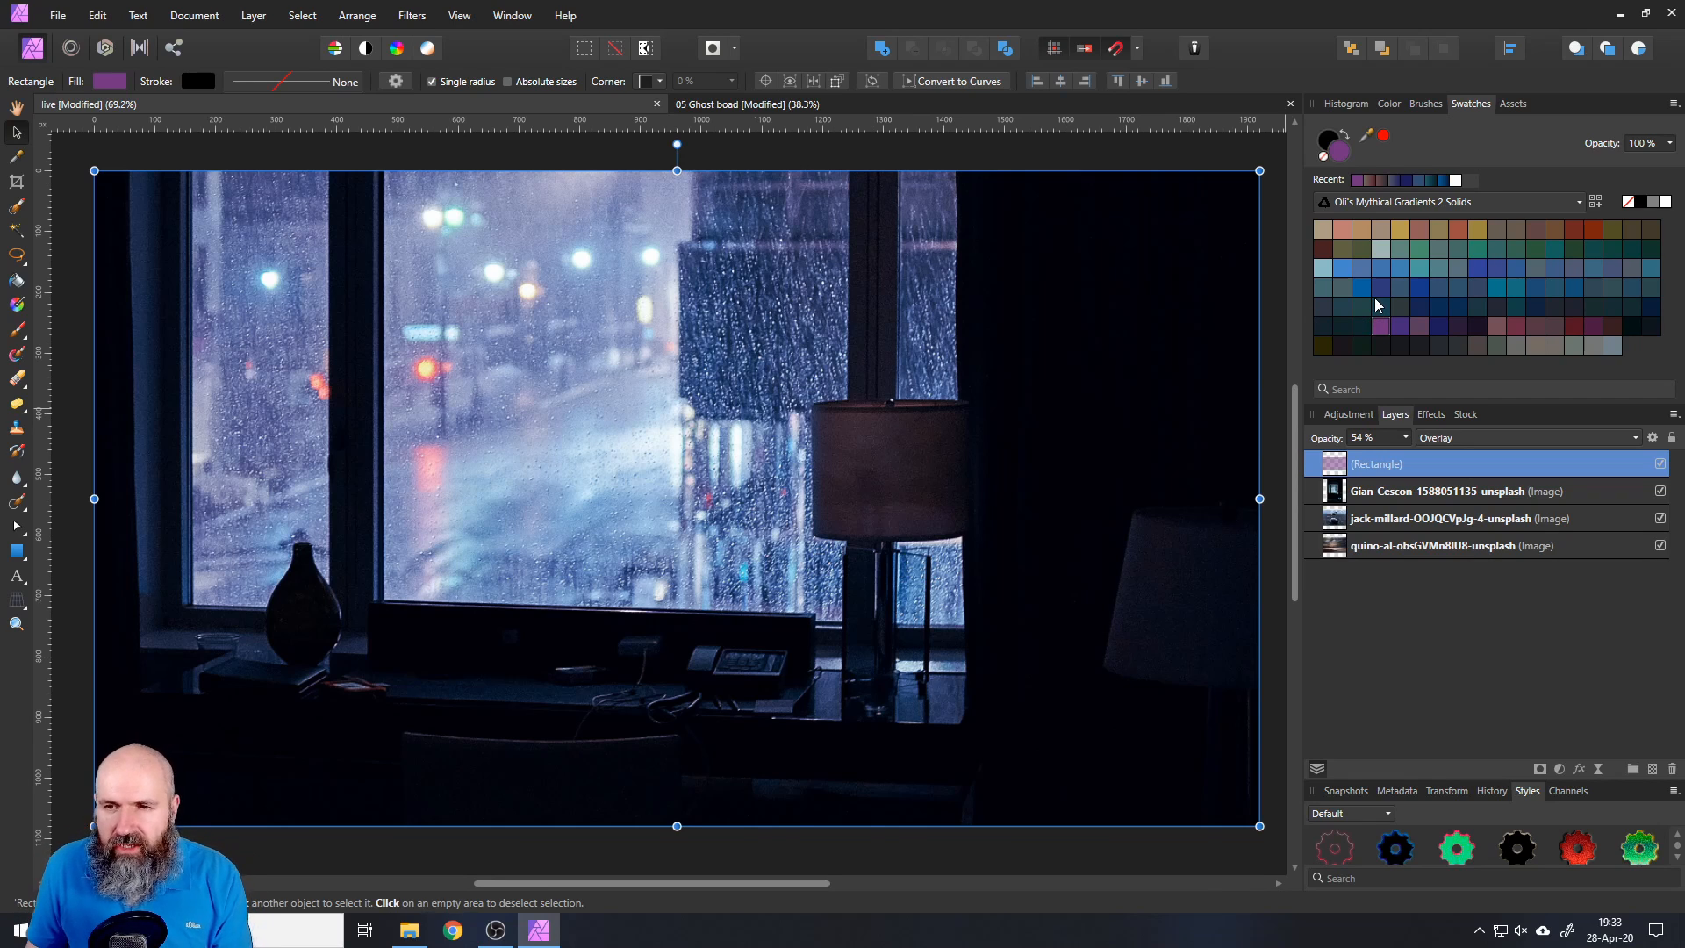
- Try warm solid fills on the rectangle, comparing dusty pink, tan and rust orange
left_click(1417, 229)
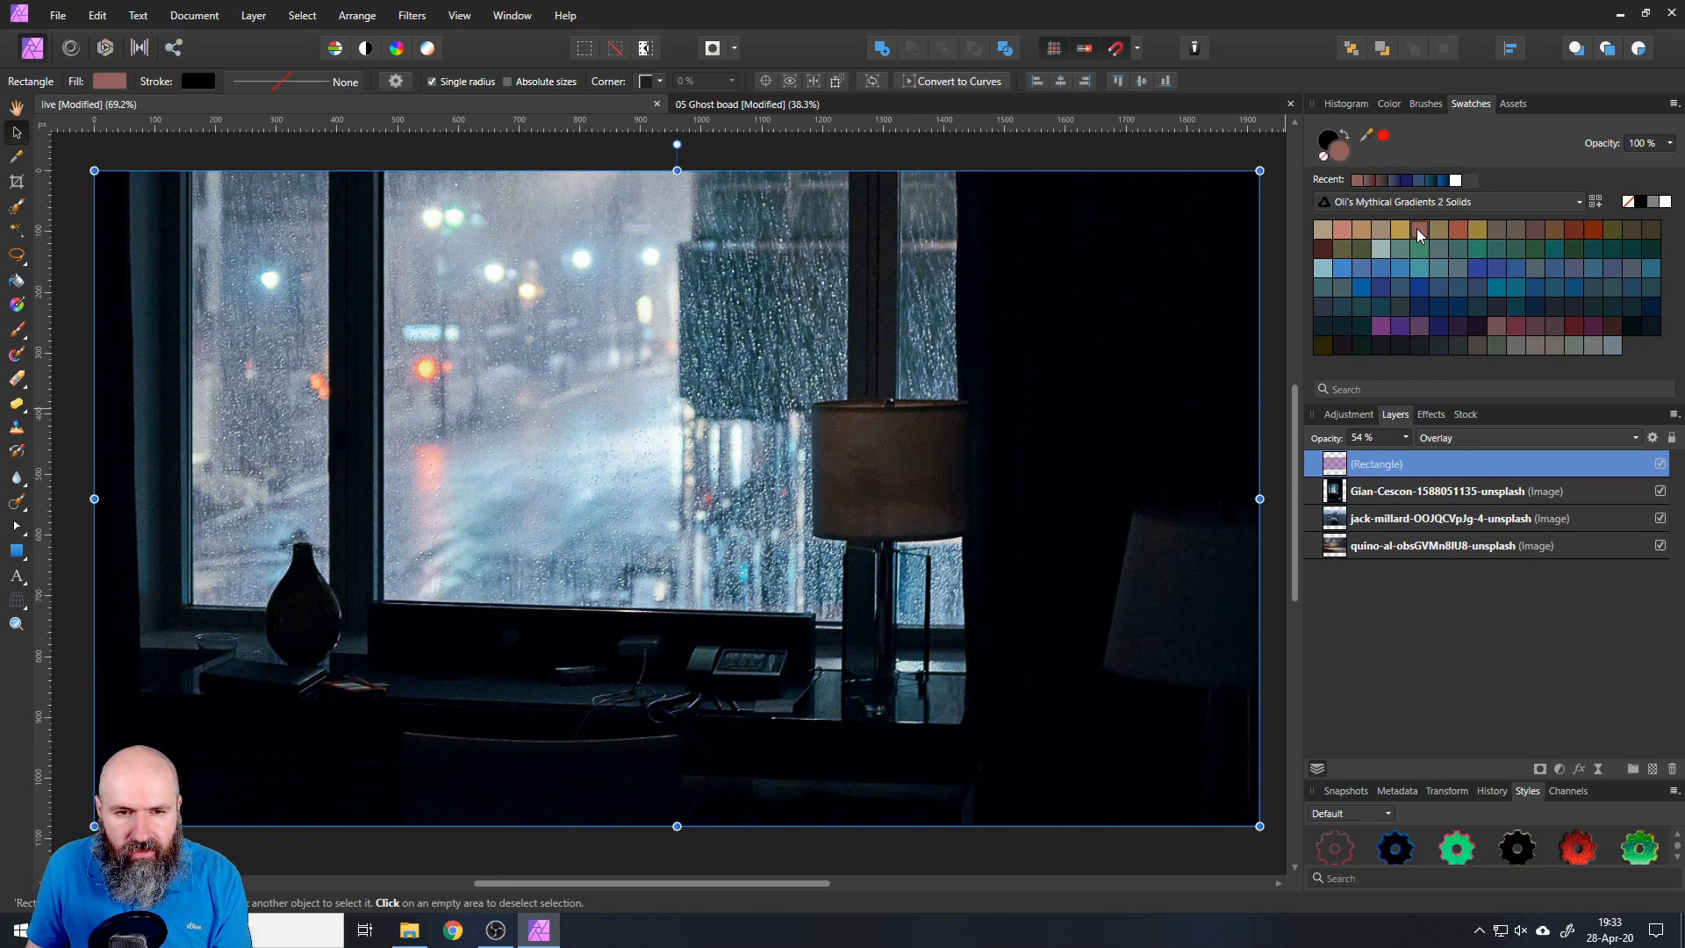
left_click(1337, 229)
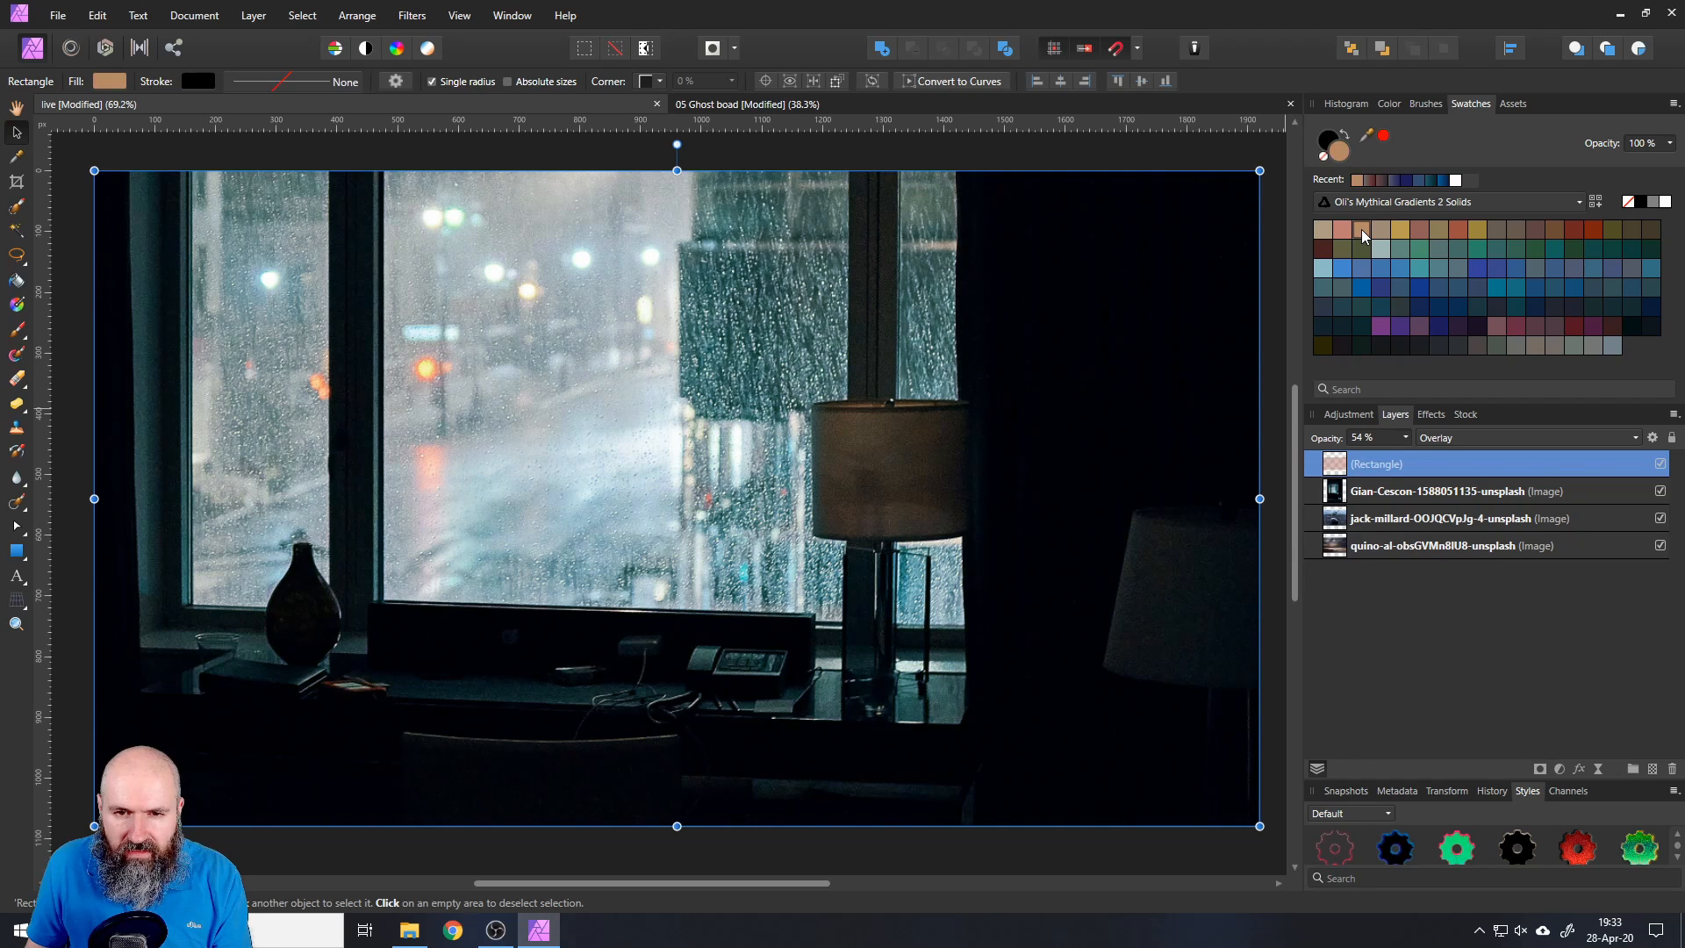
left_click(1462, 230)
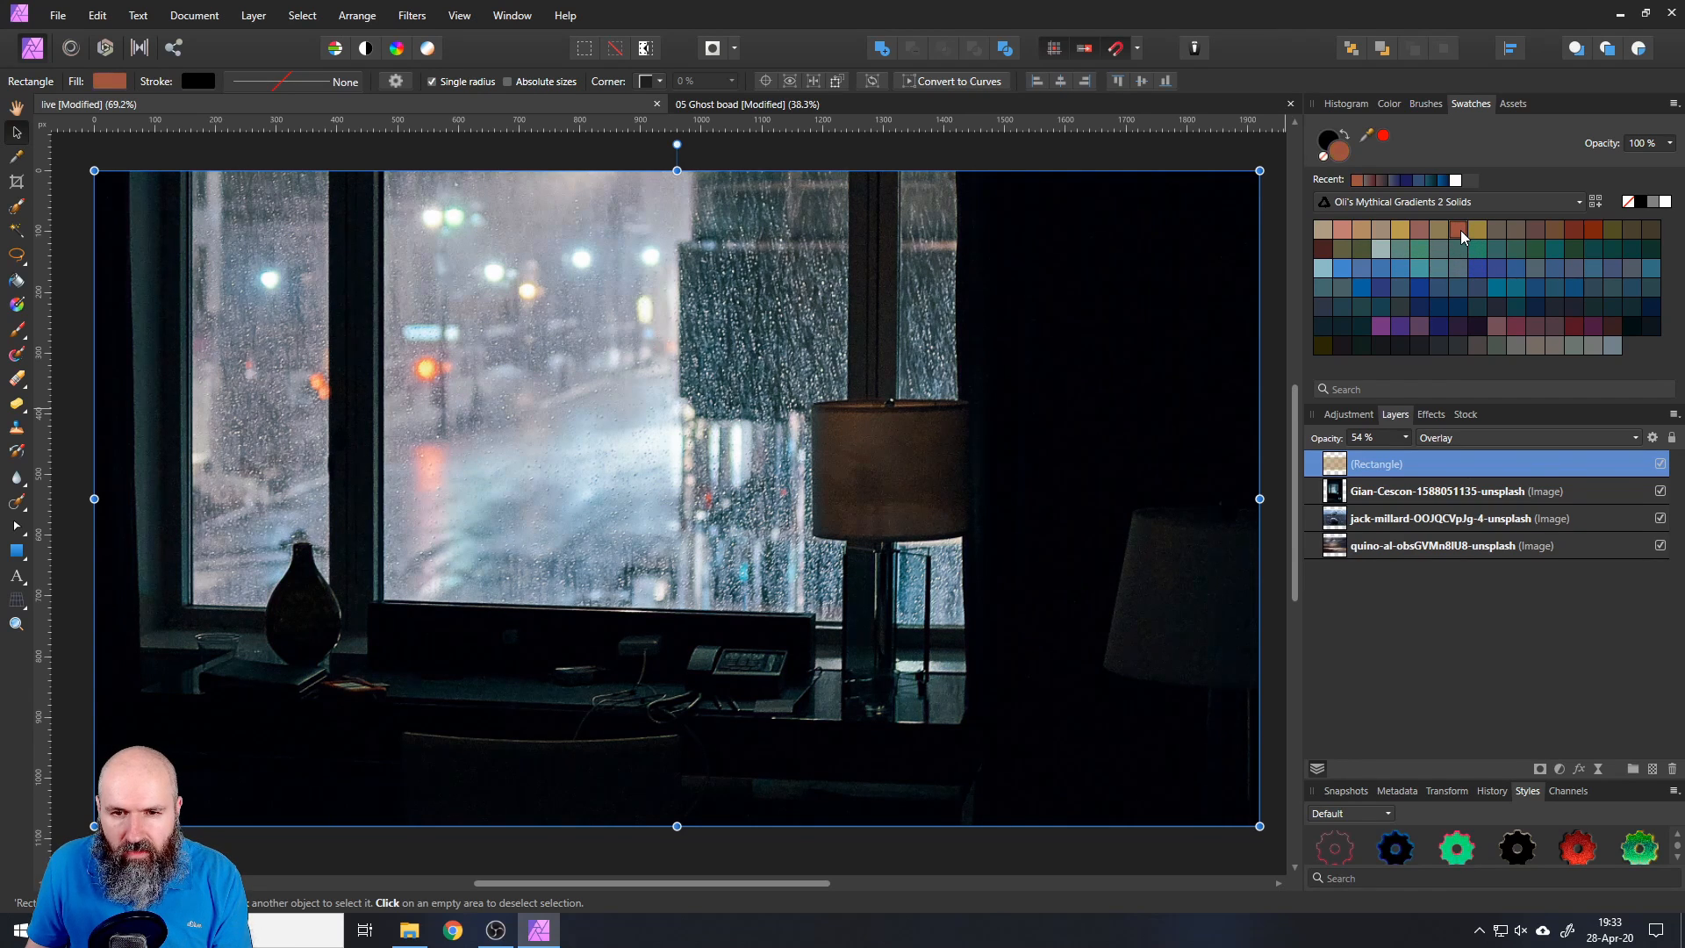
- Set the rectangle layer's blend mode to Soft Light and its opacity to 89%
left_click(1458, 436)
left_click(1449, 502)
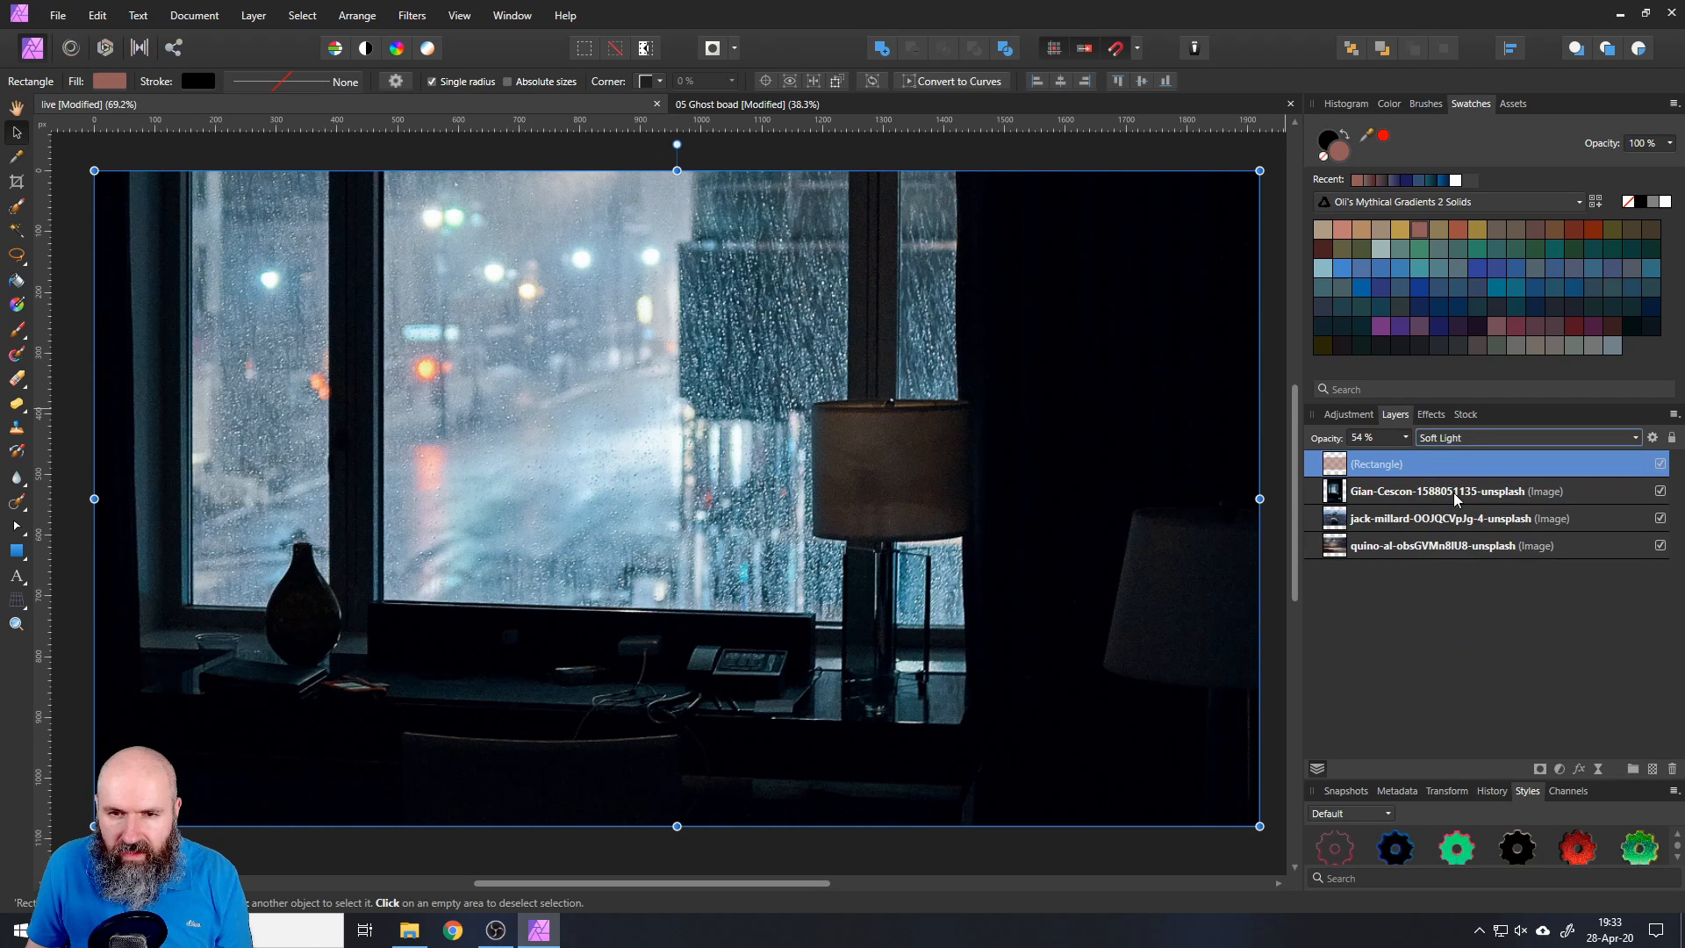
left_click(1405, 437)
left_click_drag(1409, 457, 1450, 458)
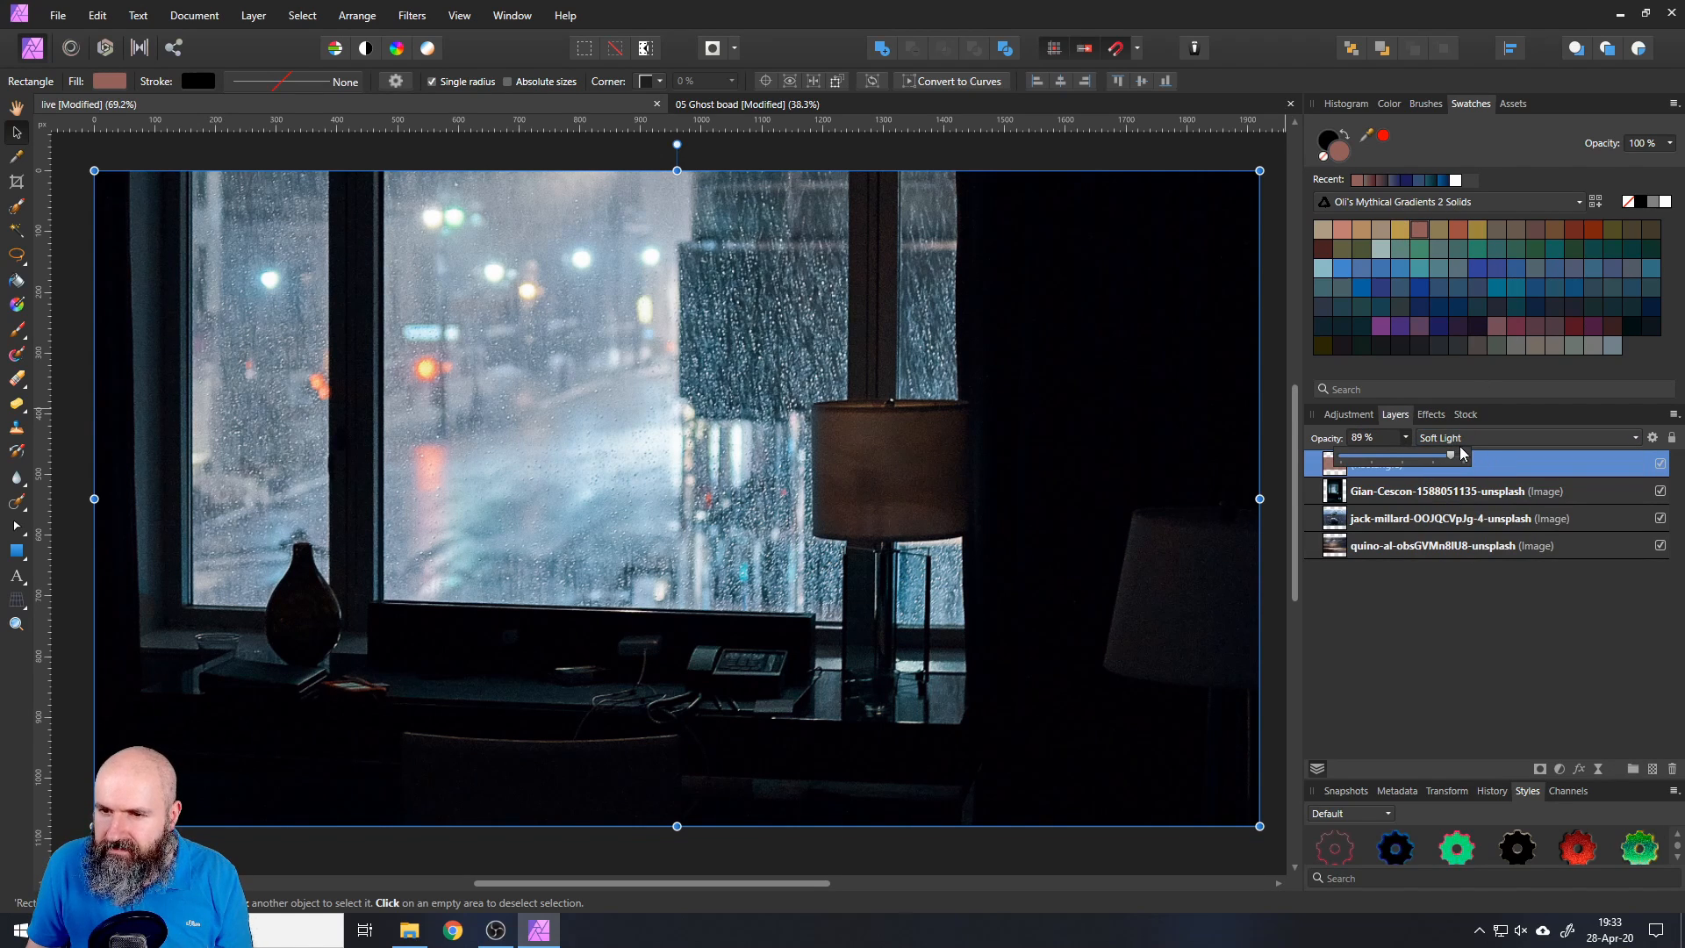
left_click(1461, 437)
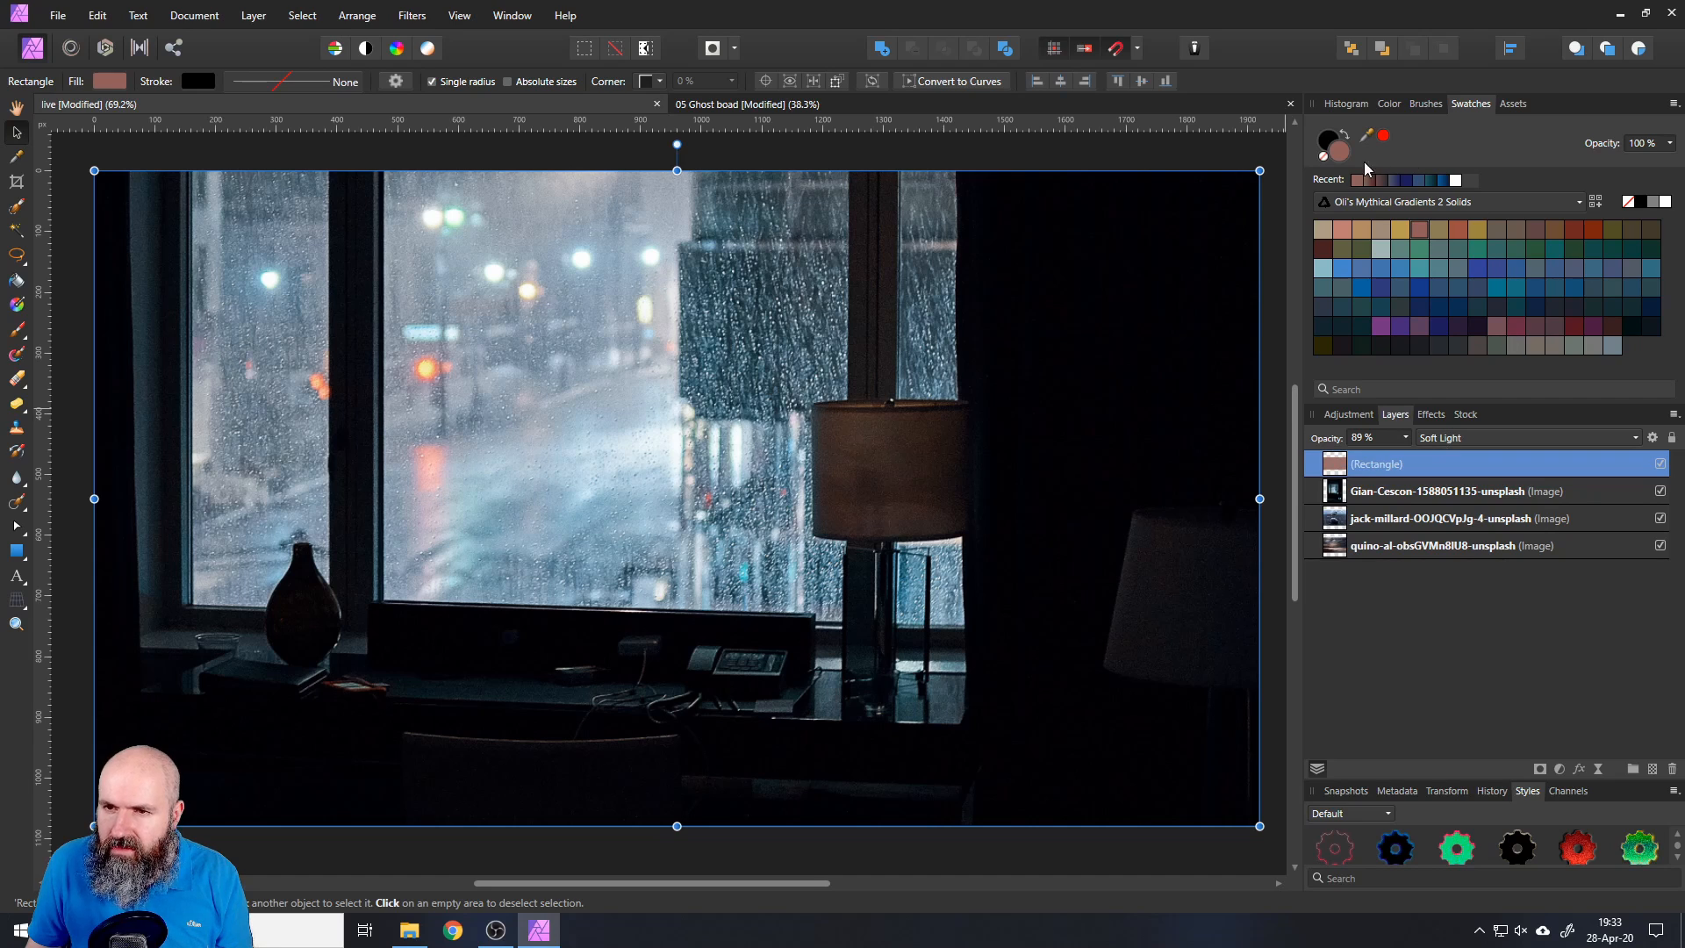
- Compare salmon pink and blue solid fills on the rectangle, fill it with dark violet, and deselect it
left_click(1358, 230)
left_click(1340, 228)
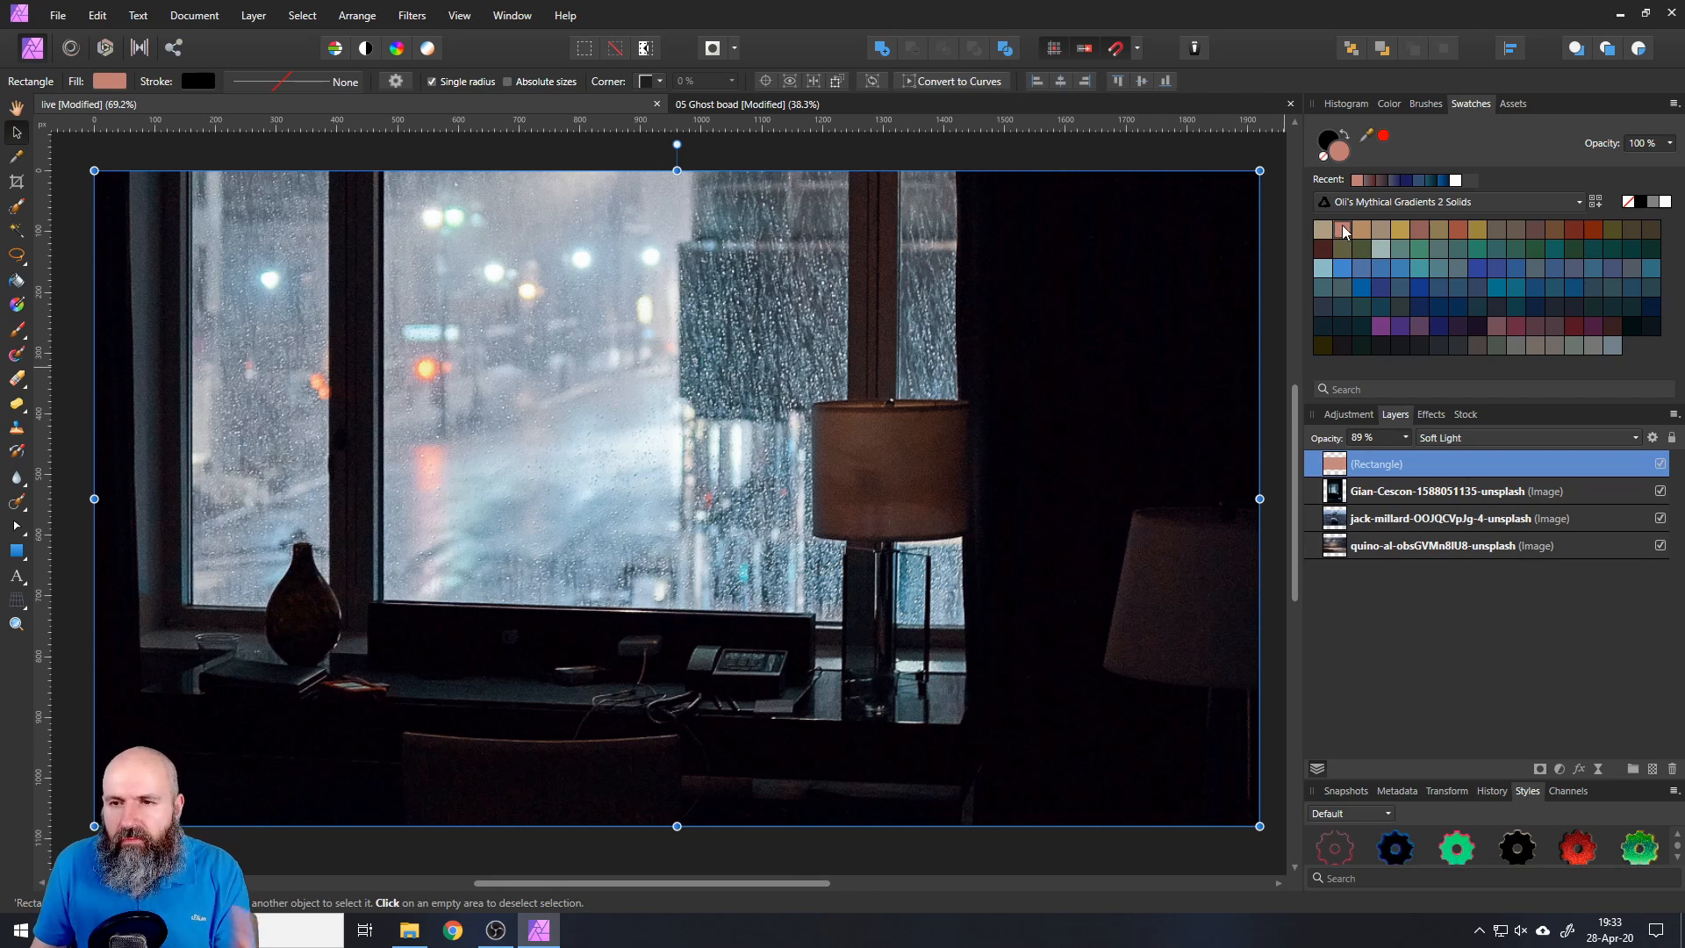
left_click(1355, 287)
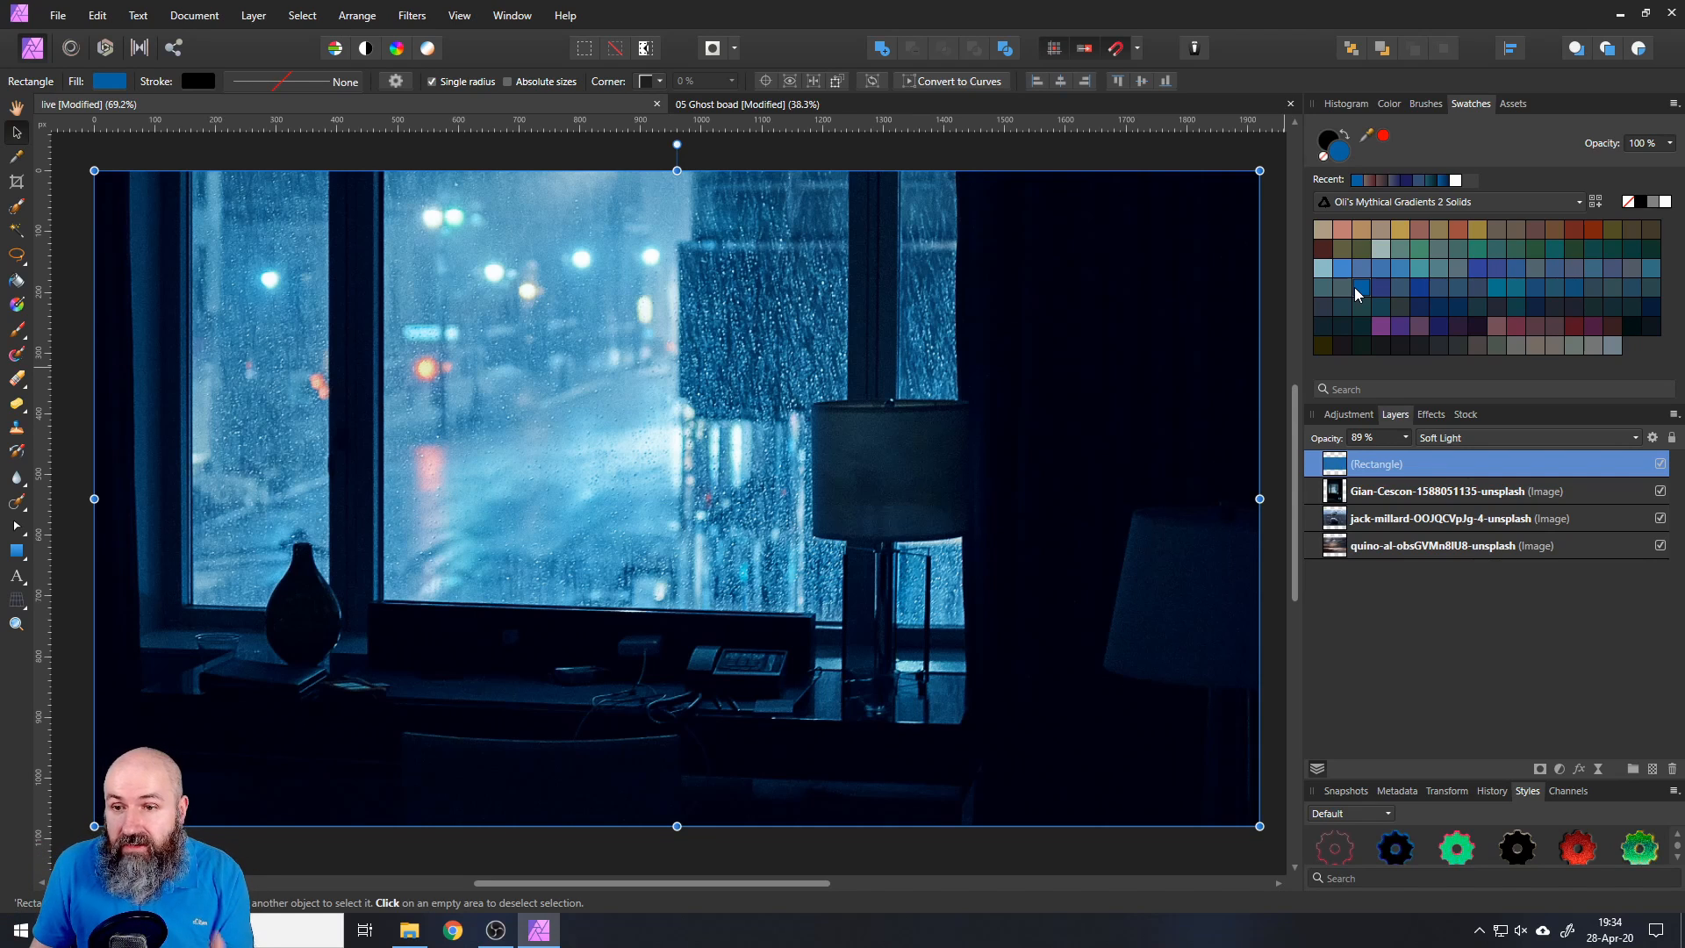
left_click(1345, 227)
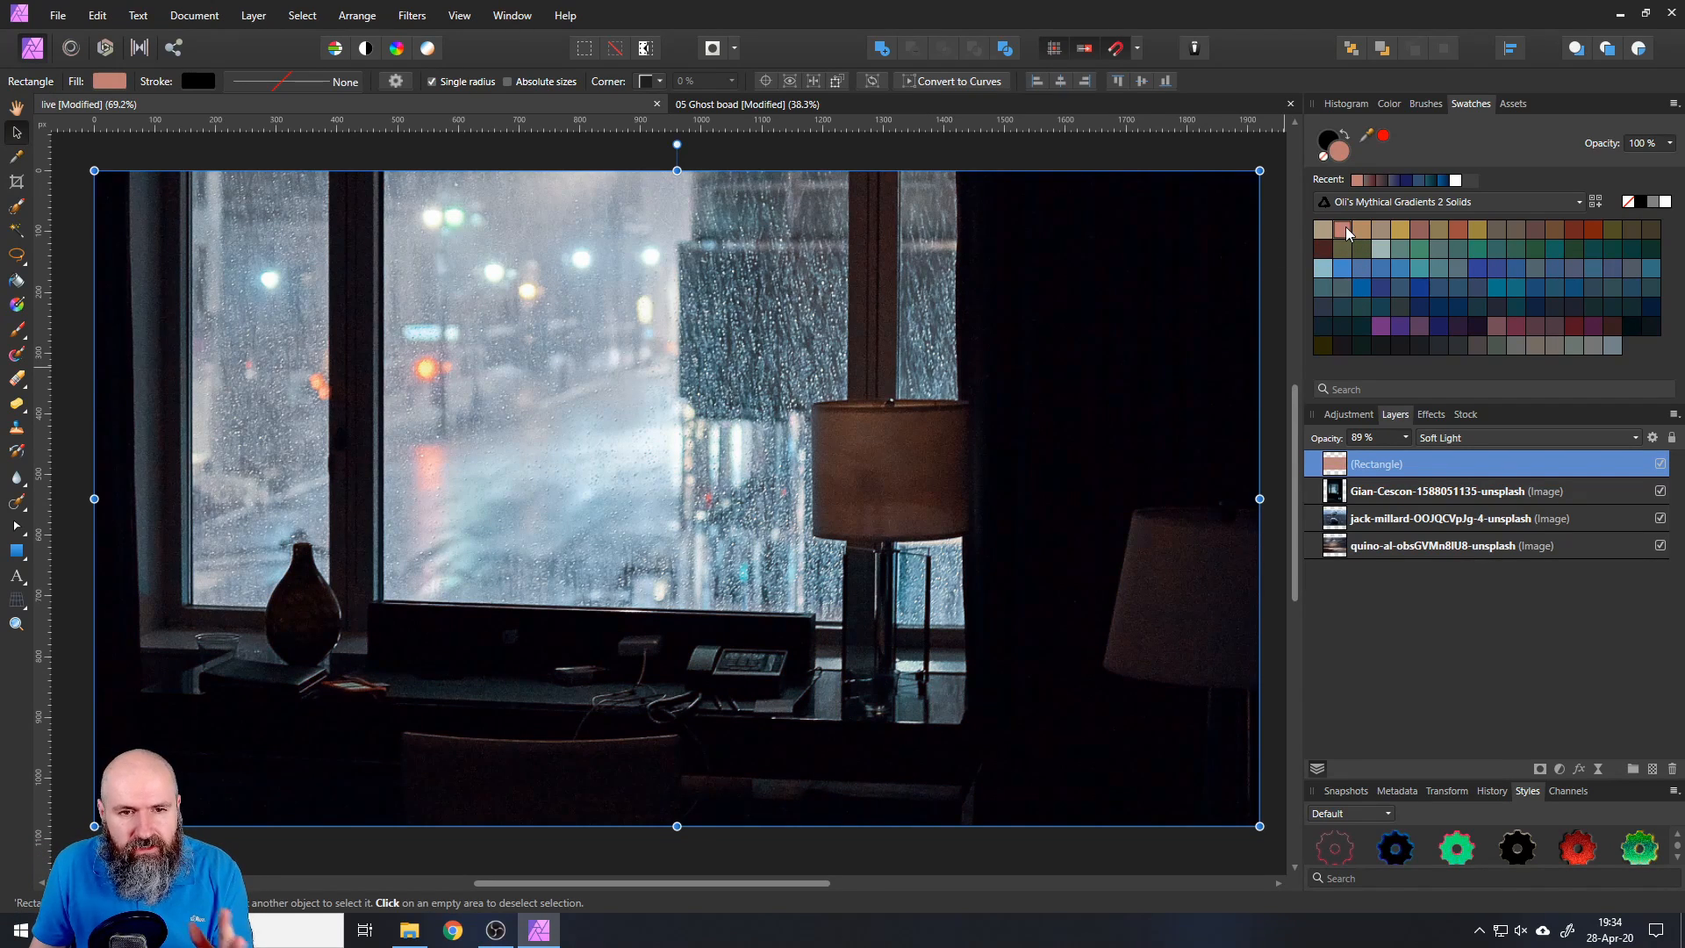
left_click(1362, 289)
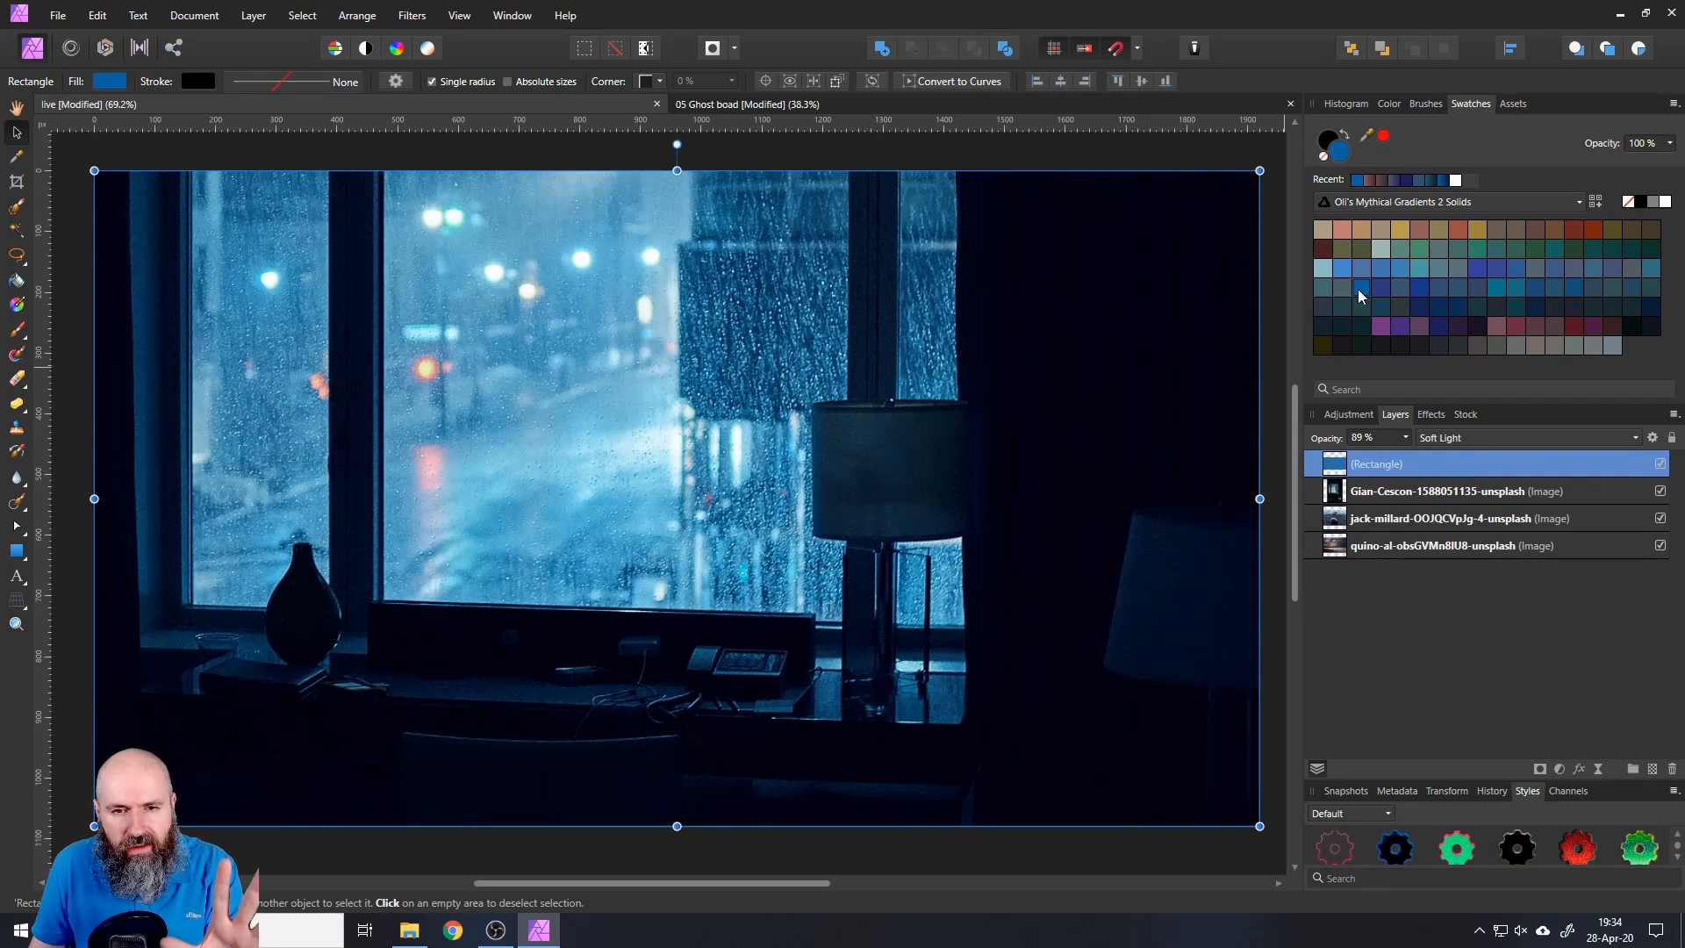
left_click(1397, 325)
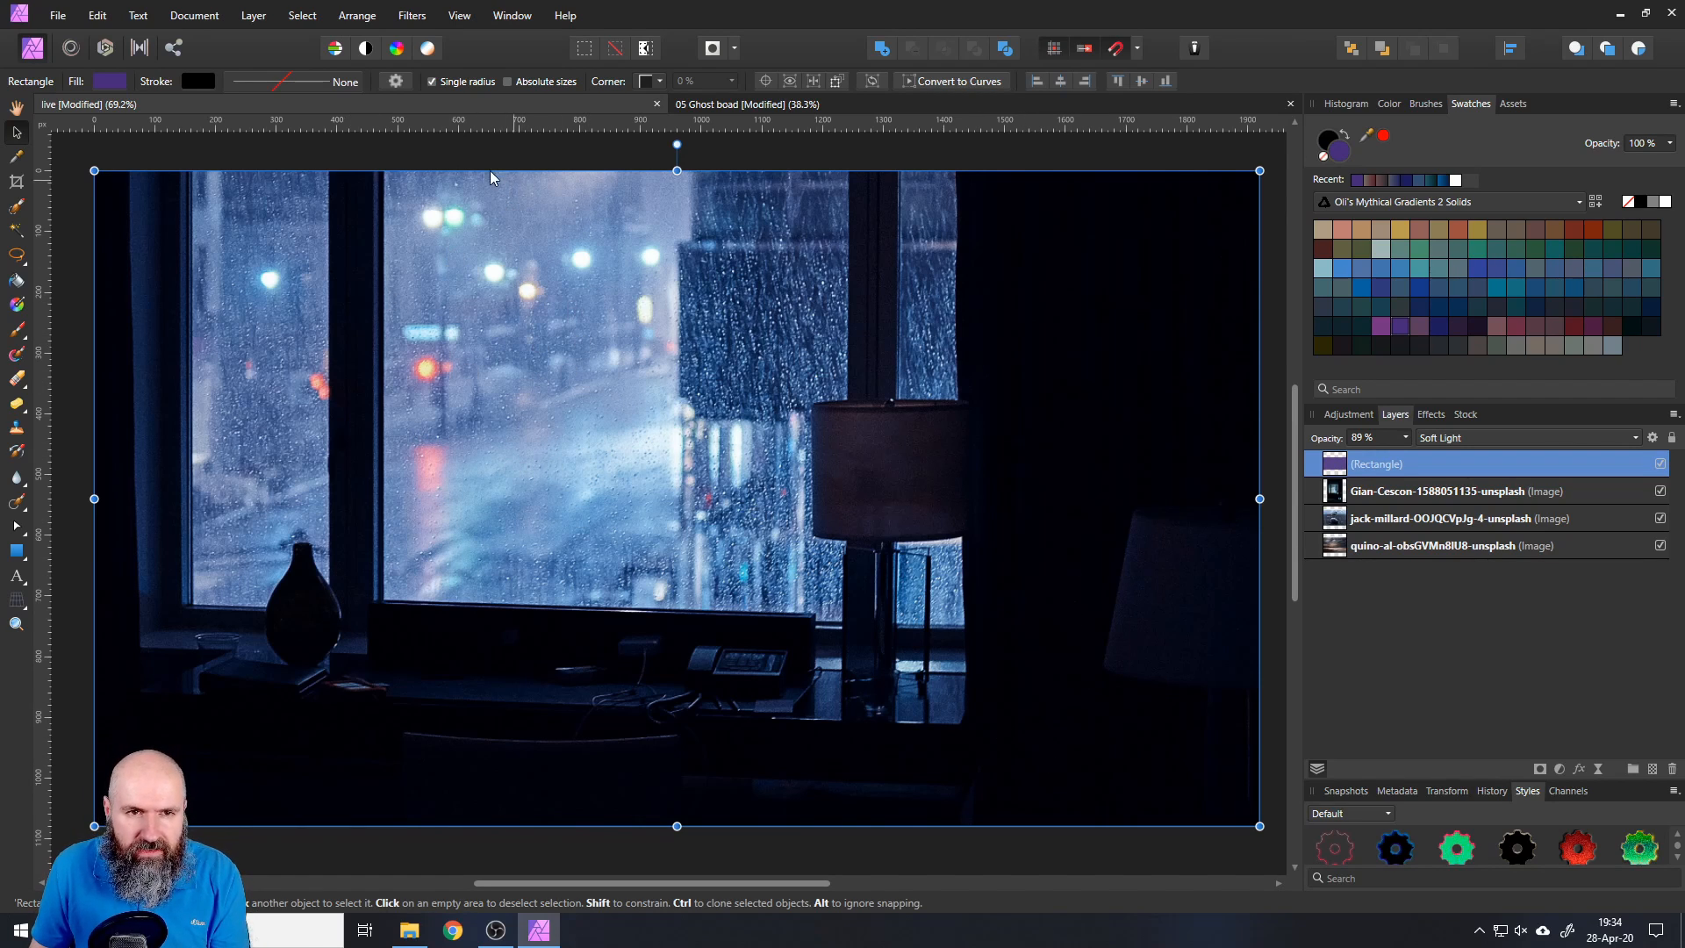
left_click(71, 255)
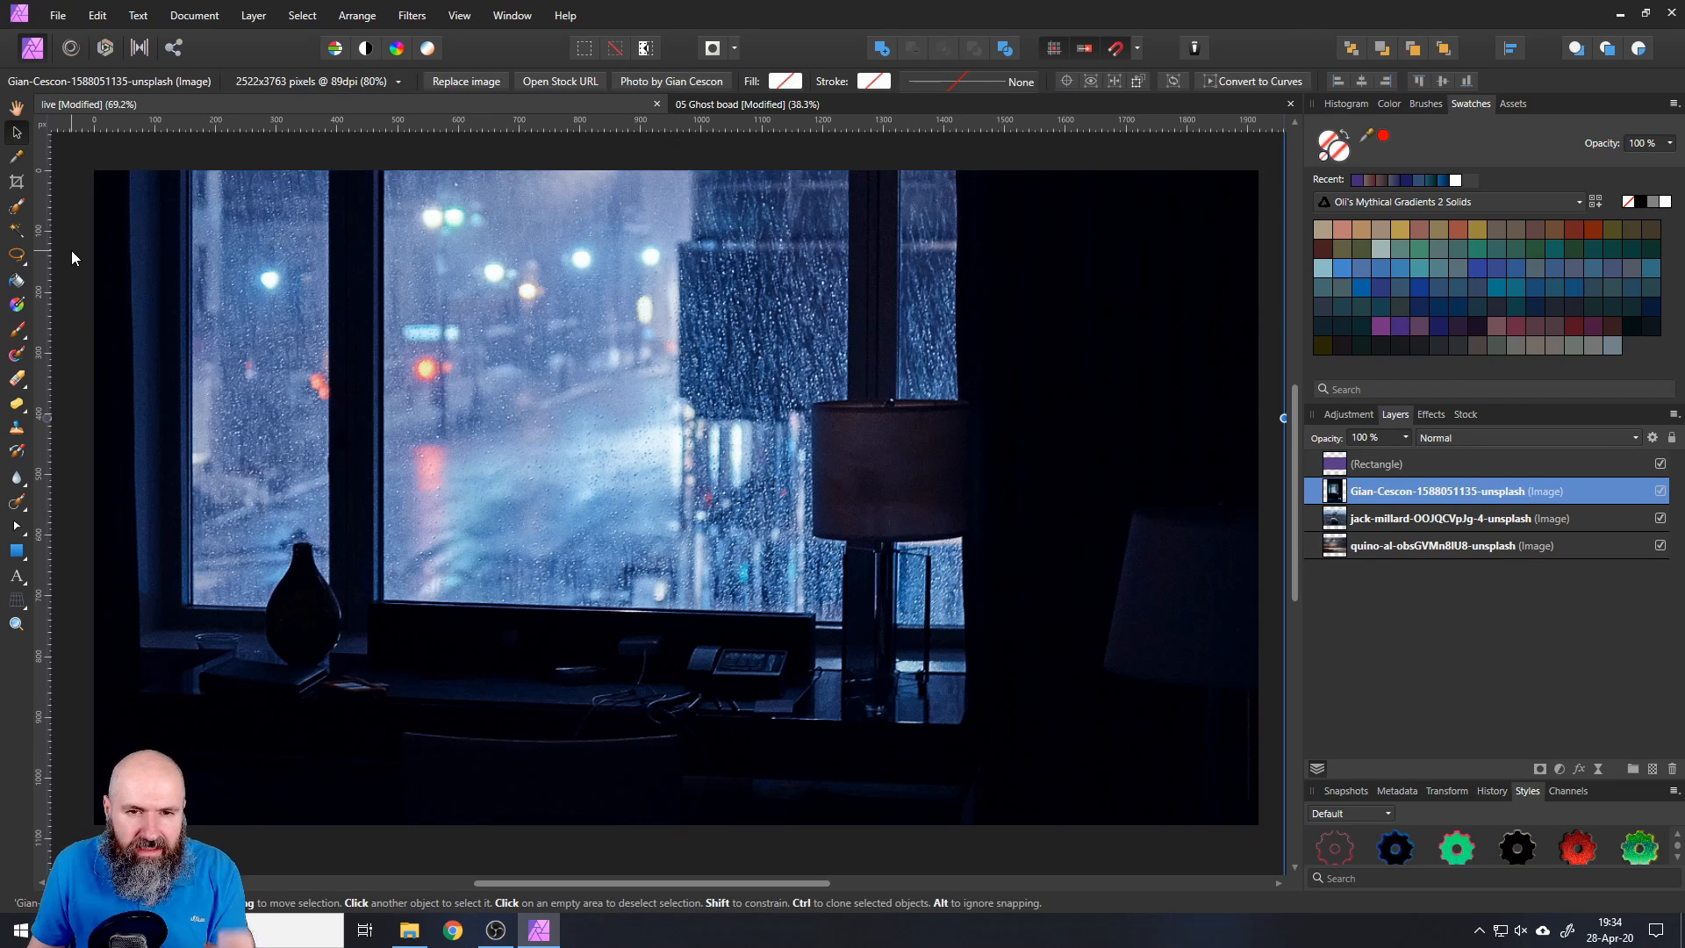